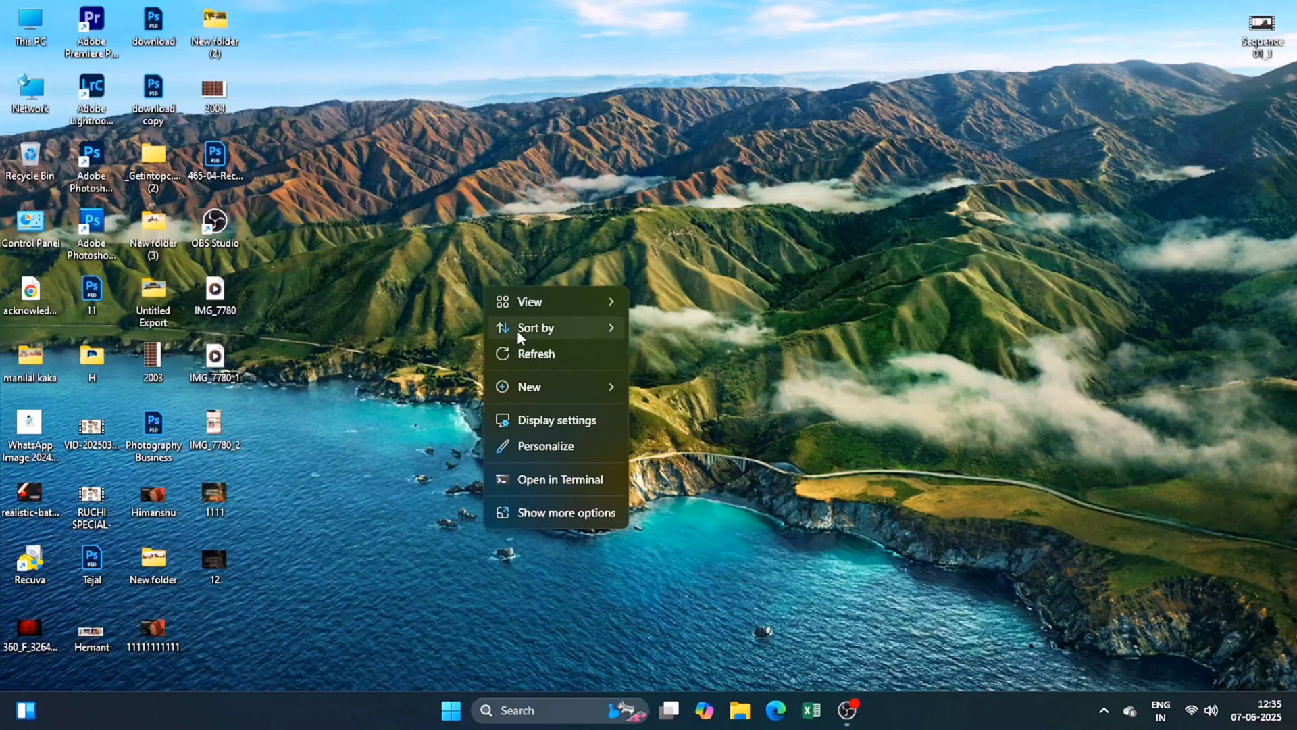
Refresh the Windows desktop twice, then launch Adobe Photoshop from its desktop icon
{"action": "right_click", "coordinate": [375, 312]}
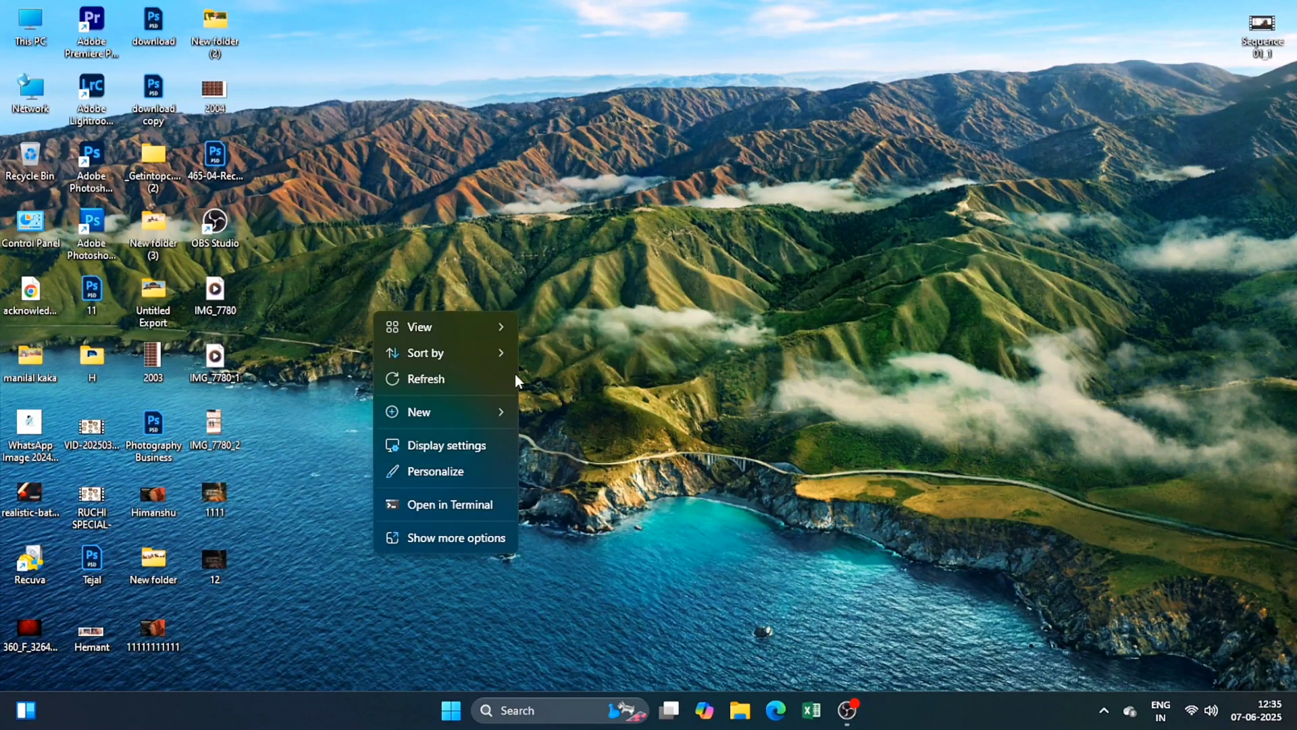
{"action": "left_click", "coordinate": [456, 380]}
{"action": "right_click", "coordinate": [565, 265]}
{"action": "left_click", "coordinate": [627, 335]}
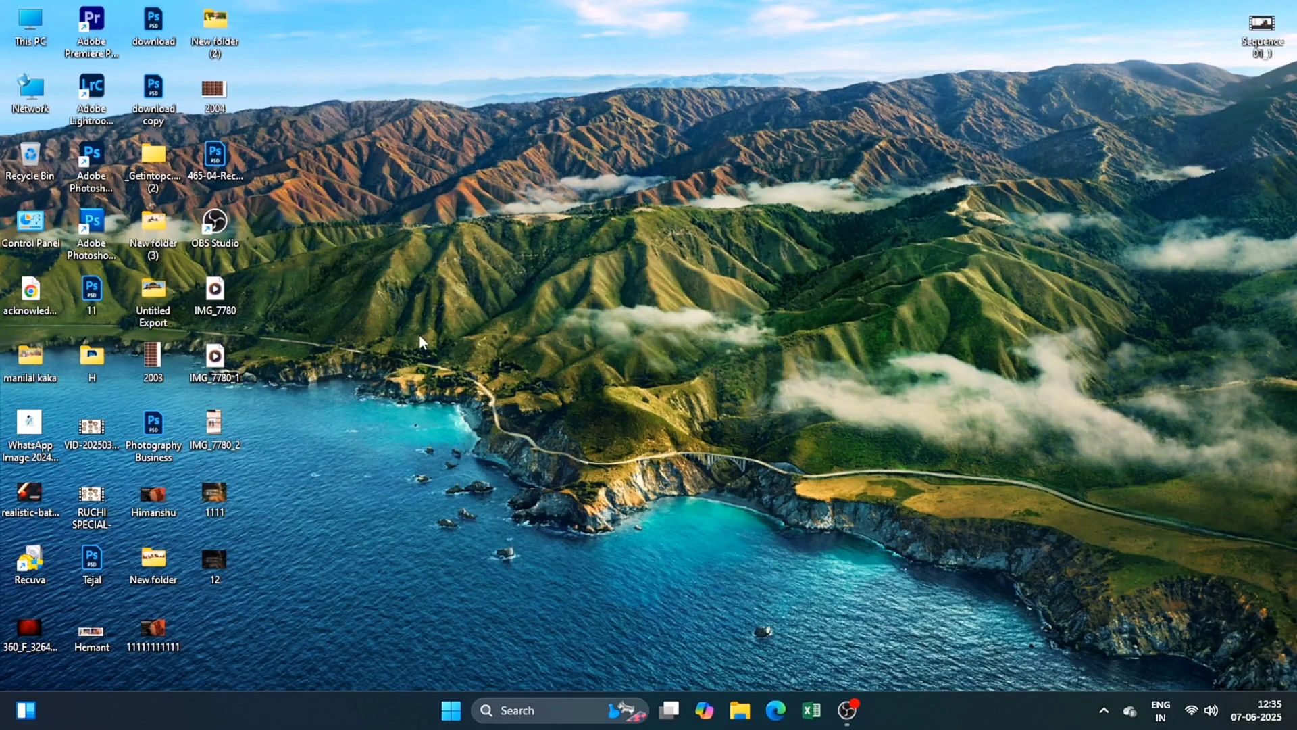
{"action": "double_click", "coordinate": [104, 180]}
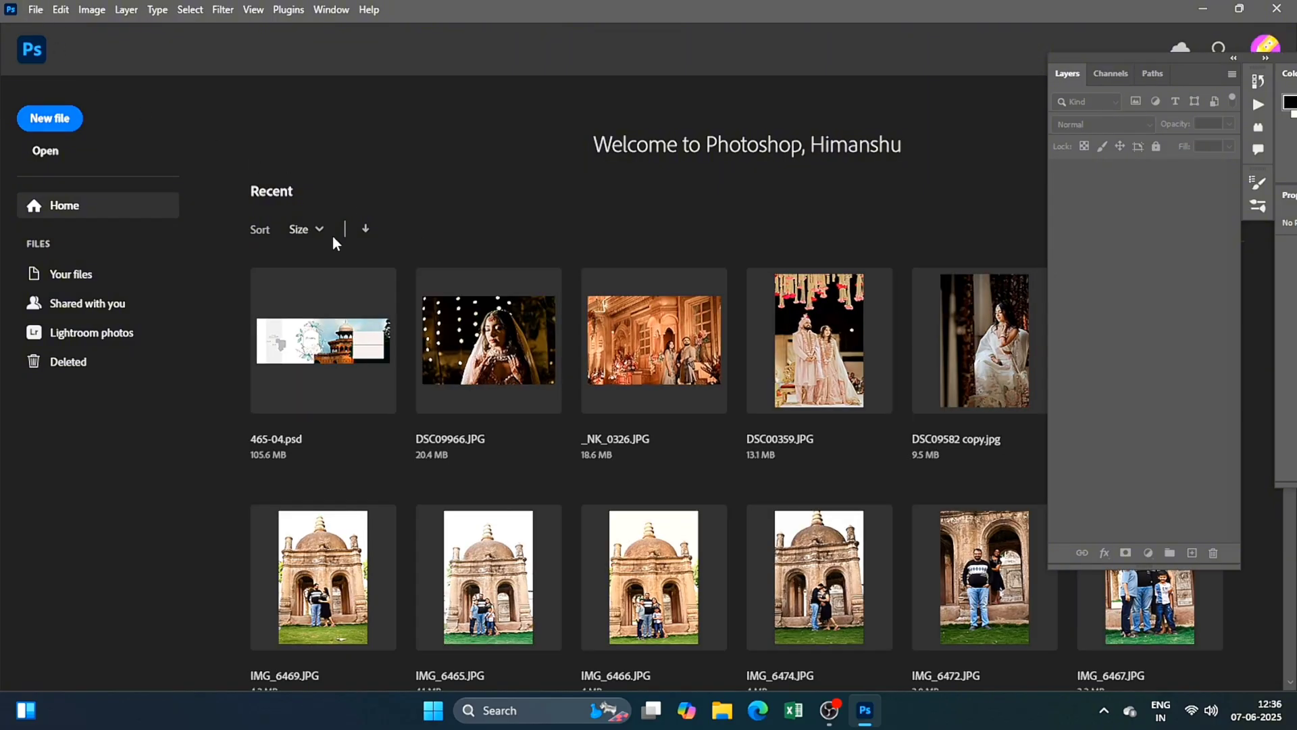
Dismiss the New Document setup and bring up the File > Open dialog
{"action": "left_click", "coordinate": [51, 122]}
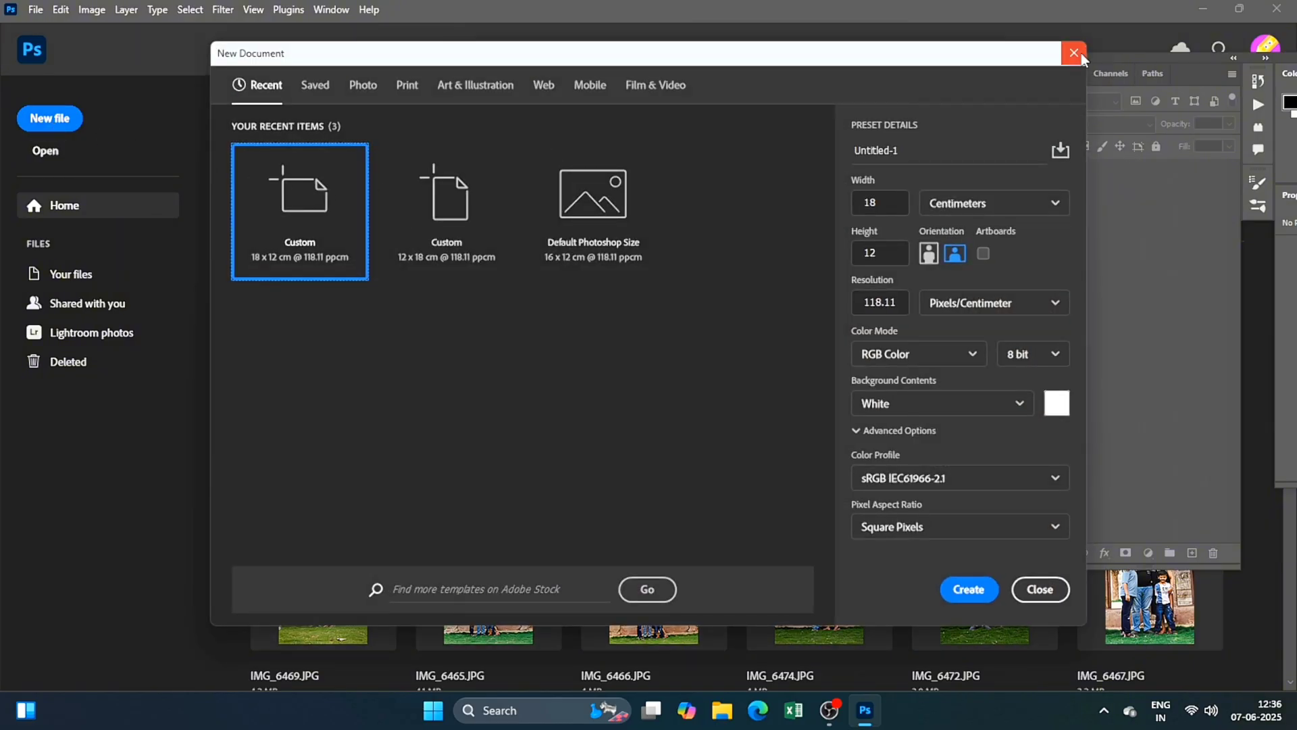
{"action": "left_click", "coordinate": [1073, 53]}
{"action": "left_click", "coordinate": [35, 9]}
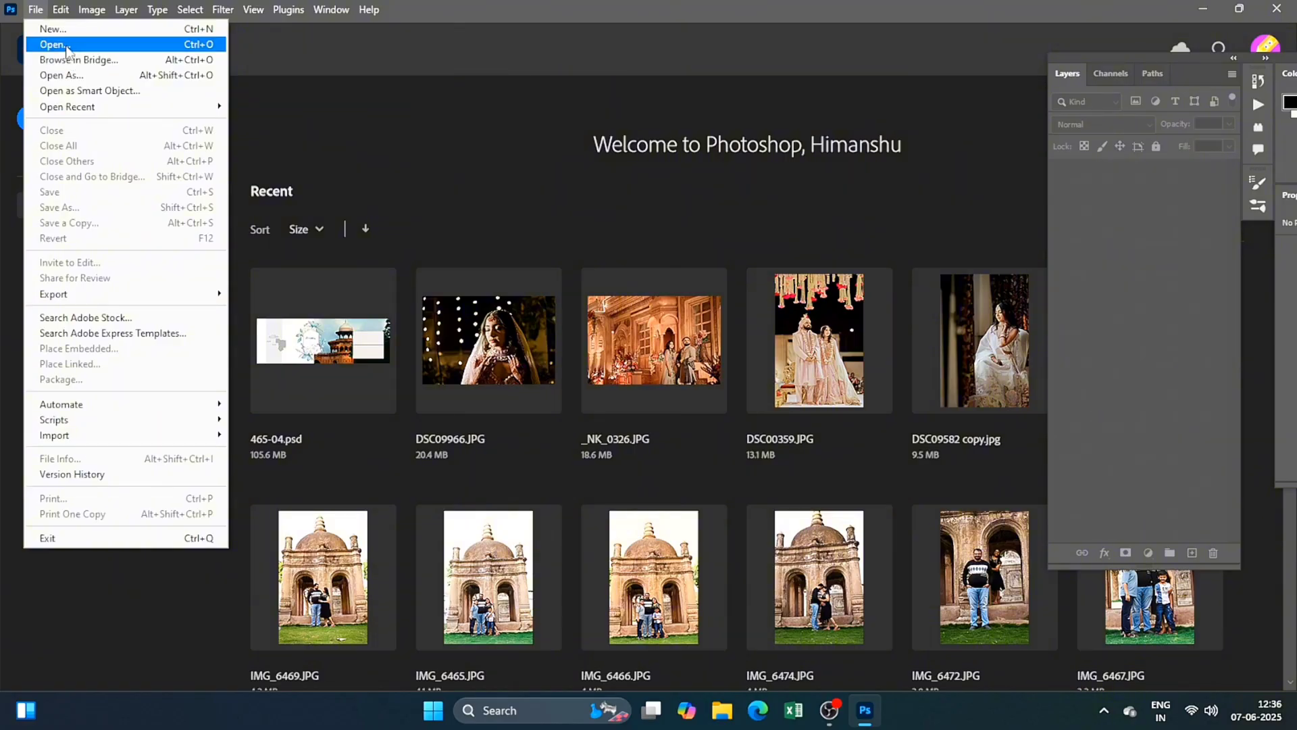
{"action": "left_click", "coordinate": [54, 44]}
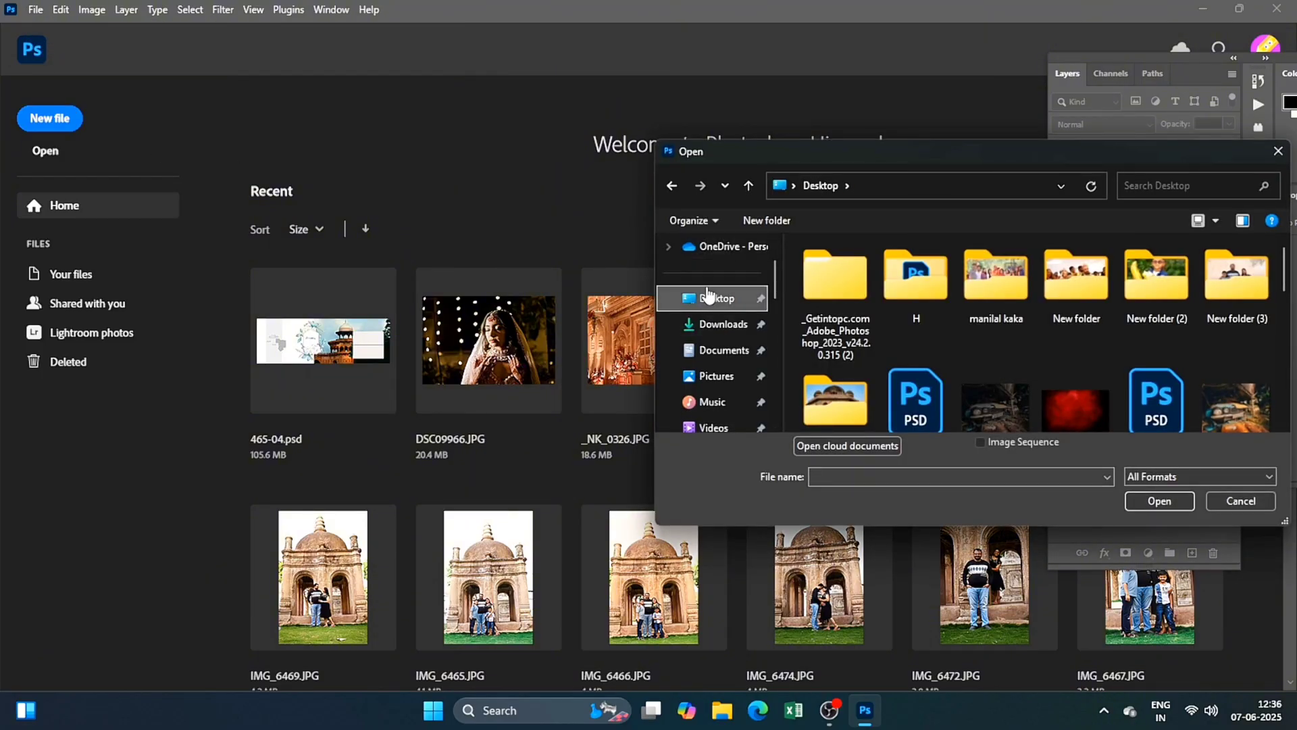
{"action": "scroll", "coordinate": [709, 297], "scroll_direction": "down", "scroll_amount": 1}
{"action": "scroll", "coordinate": [744, 299], "scroll_direction": "down", "scroll_amount": 3}
{"action": "scroll", "coordinate": [777, 301], "scroll_direction": "up", "scroll_amount": 4}
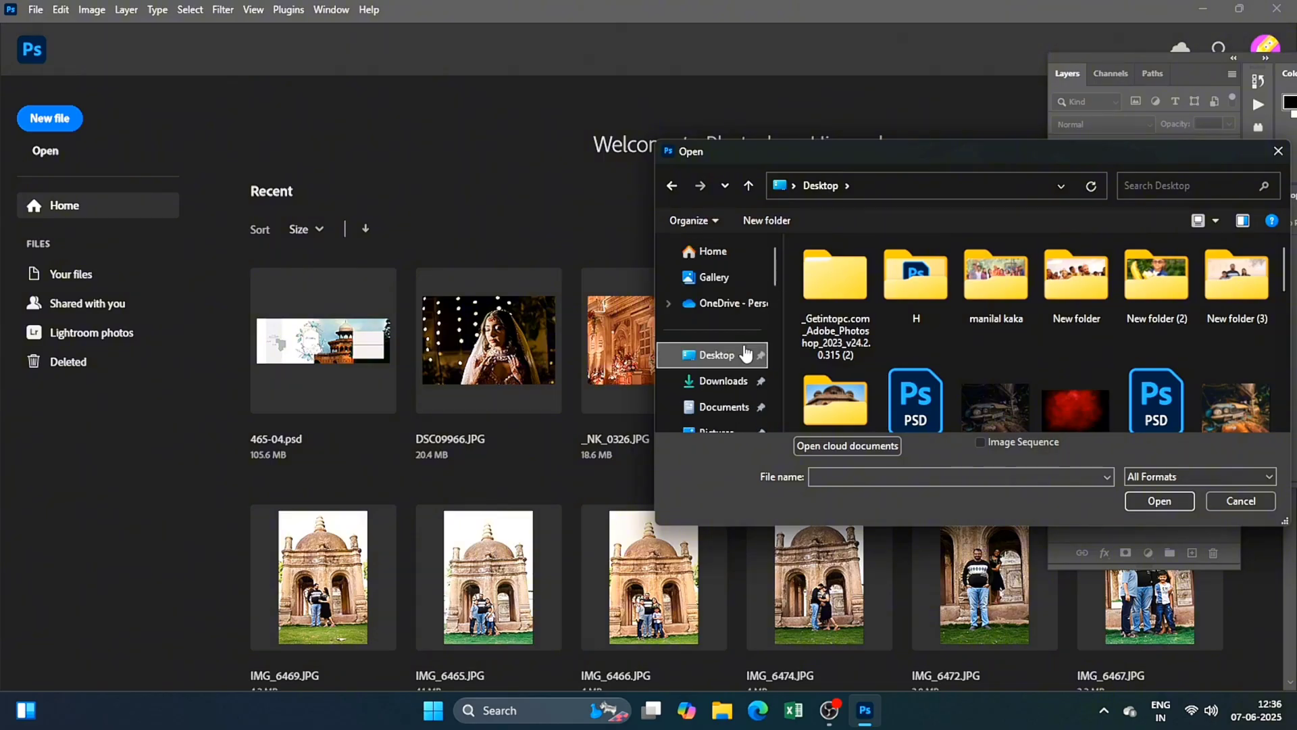
Open the photo 12.jpg from the Desktop folder
{"action": "left_click", "coordinate": [713, 356]}
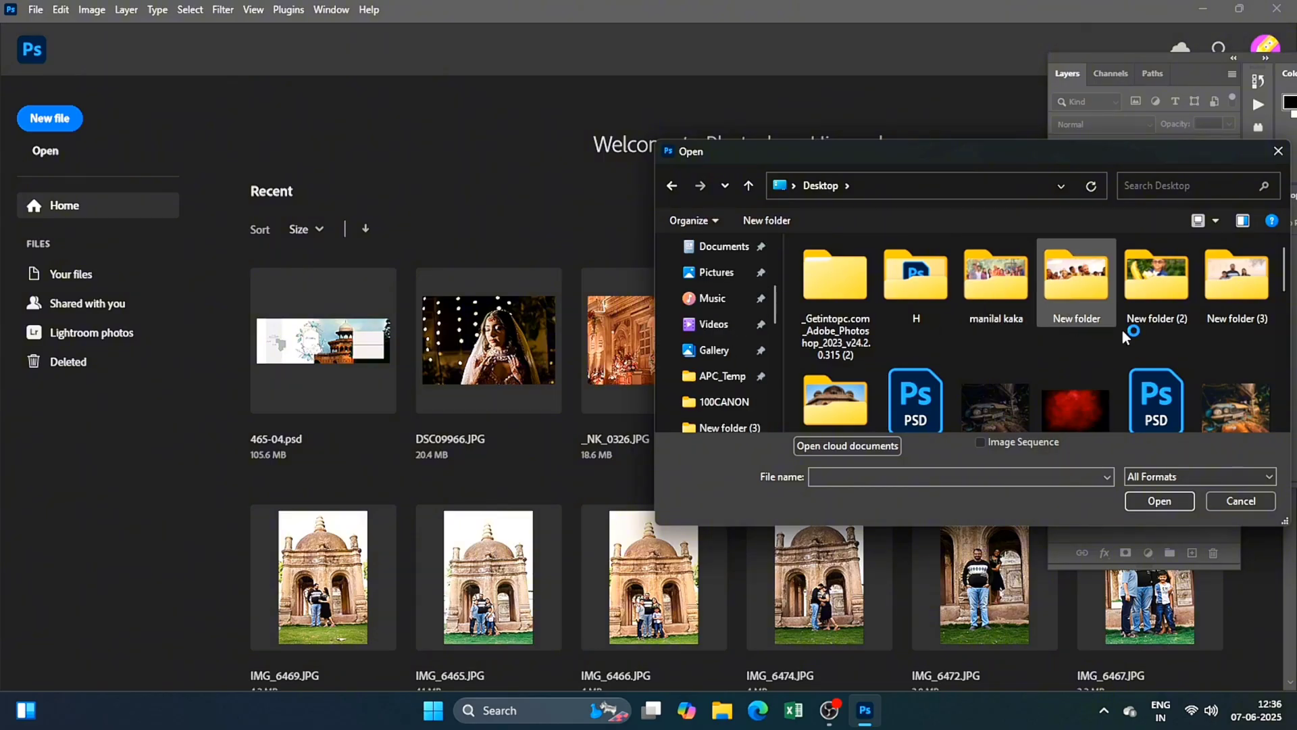
{"action": "scroll", "coordinate": [1148, 338], "scroll_direction": "down", "scroll_amount": 5}
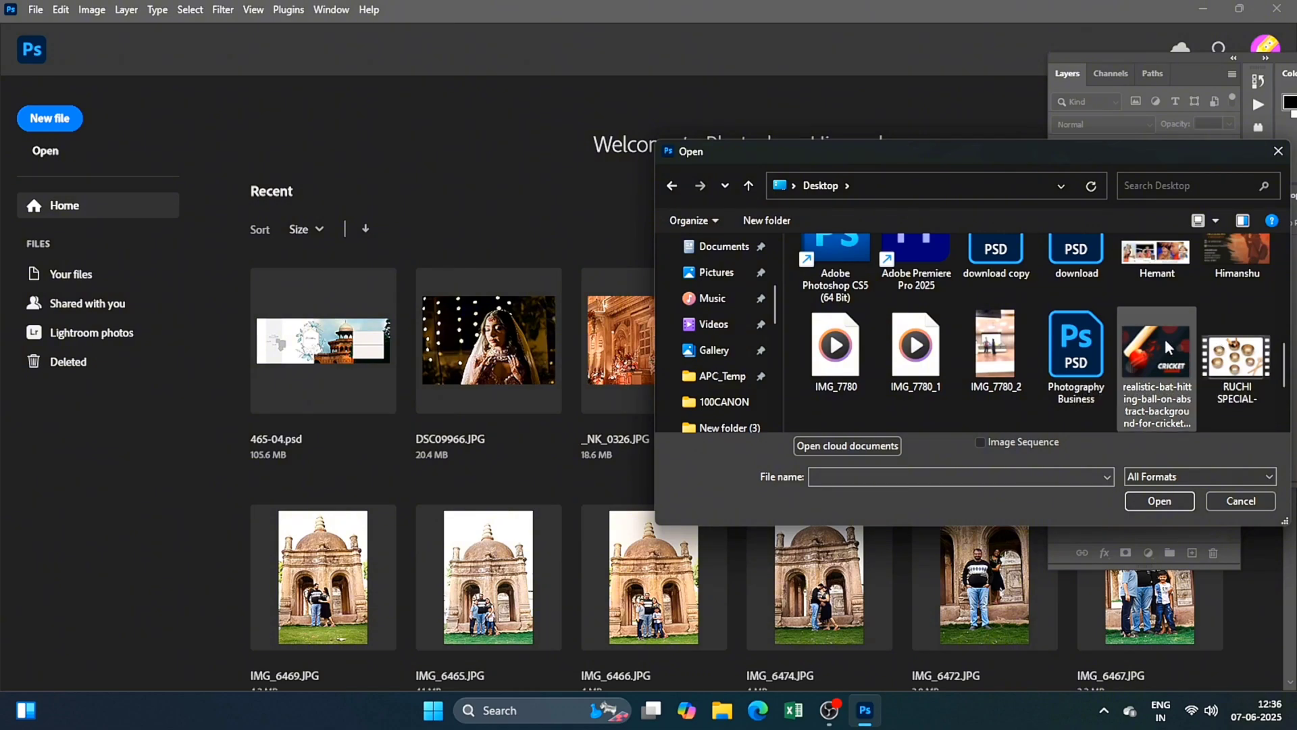
{"action": "scroll", "coordinate": [1165, 339], "scroll_direction": "up", "scroll_amount": 1}
{"action": "scroll", "coordinate": [1173, 338], "scroll_direction": "up", "scroll_amount": 2}
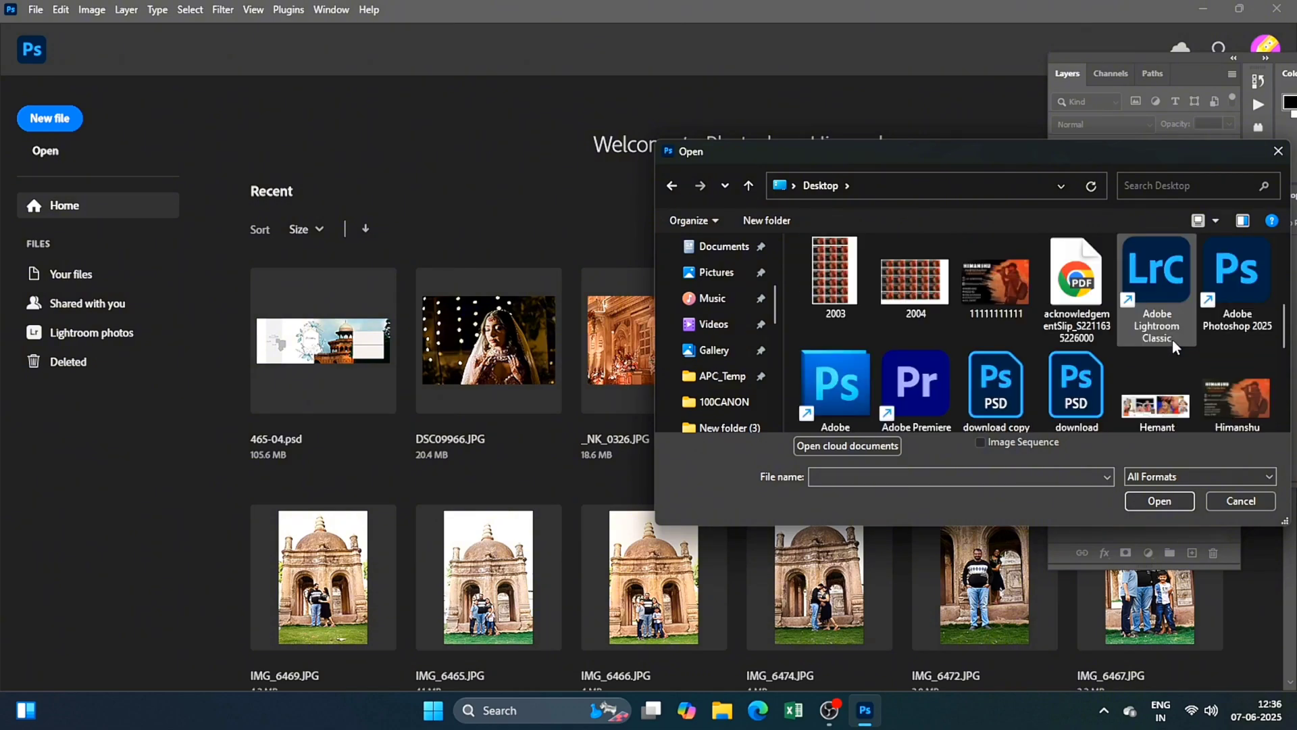
{"action": "scroll", "coordinate": [1173, 339], "scroll_direction": "up", "scroll_amount": 2}
{"action": "left_click", "coordinate": [1002, 282]}
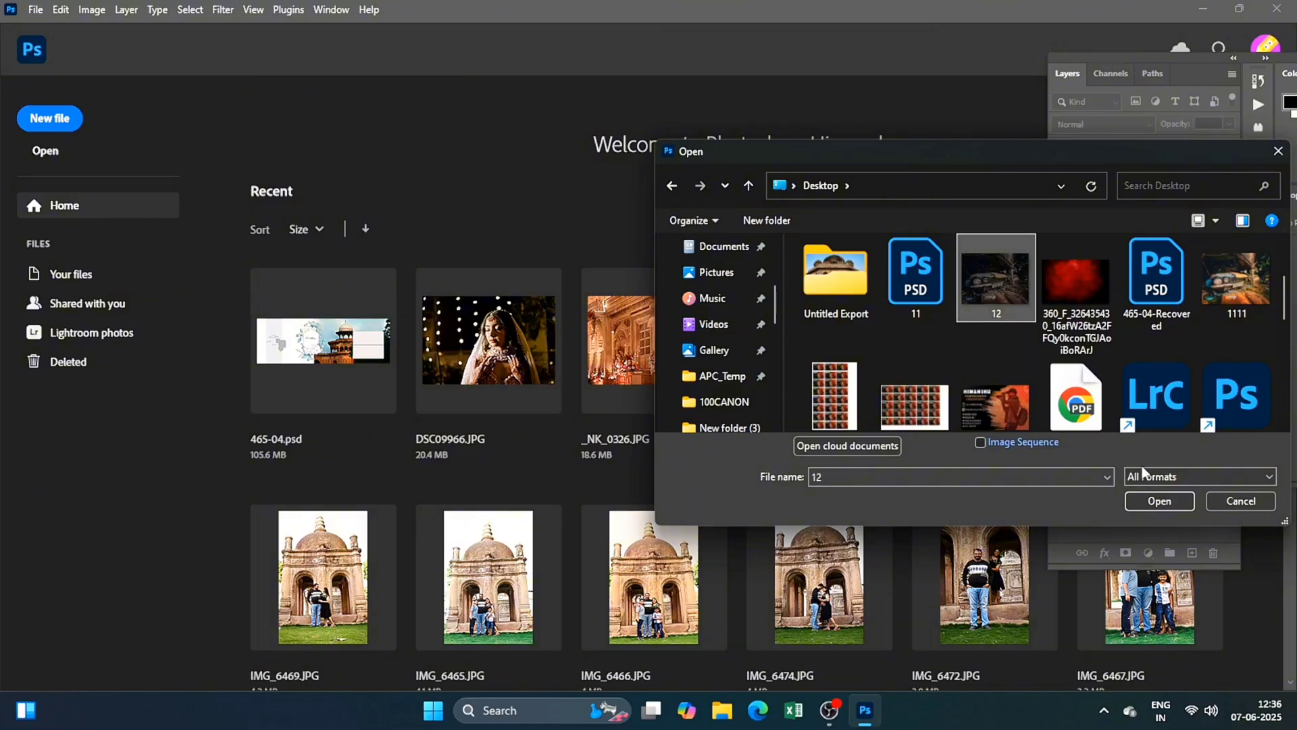
{"action": "left_click", "coordinate": [1157, 501]}
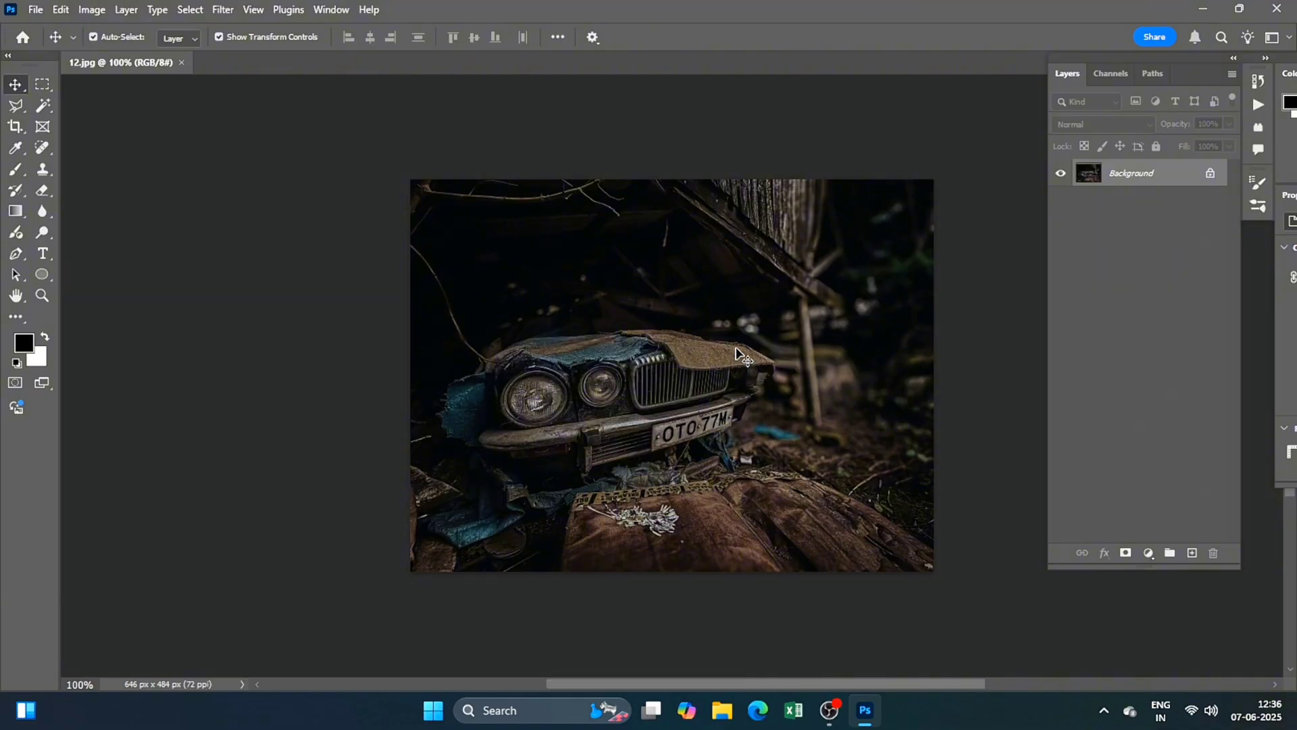
{"action": "scroll", "coordinate": [946, 363], "scroll_direction": "down", "scroll_amount": 1}
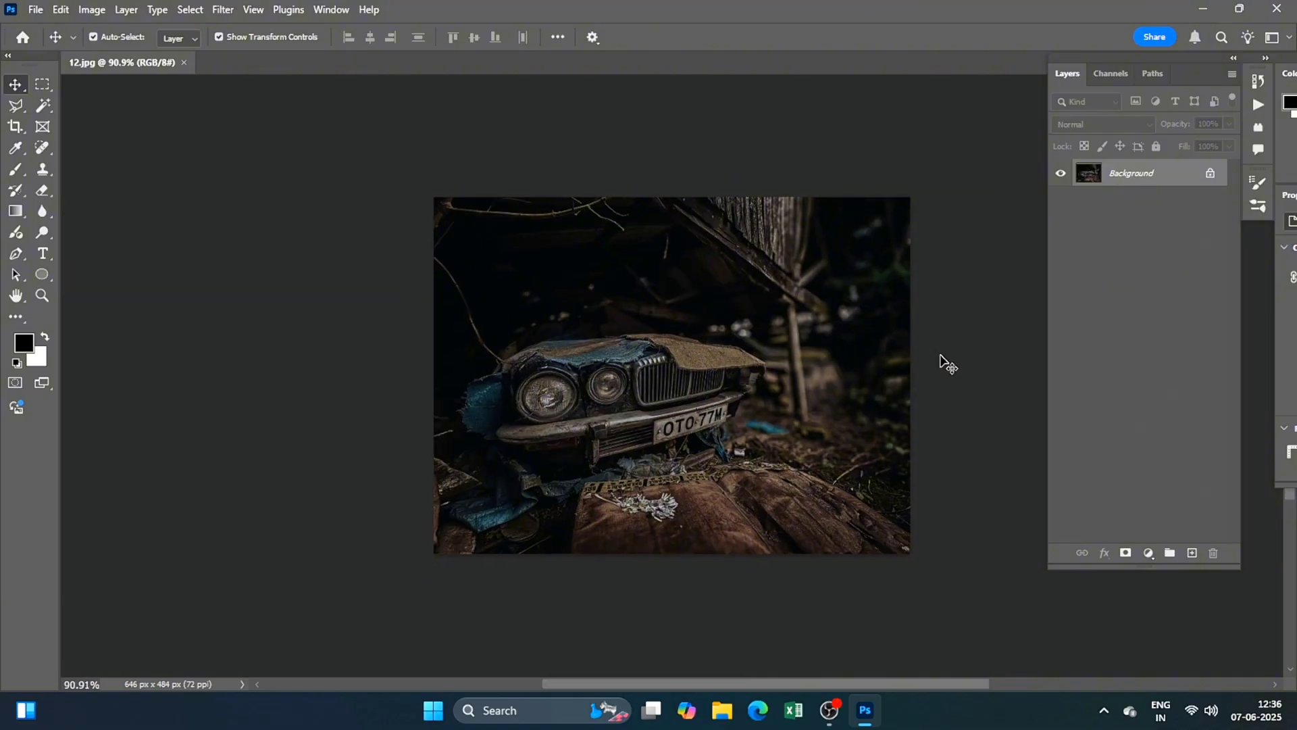
{"action": "scroll", "coordinate": [892, 367], "scroll_direction": "up", "scroll_amount": 1}
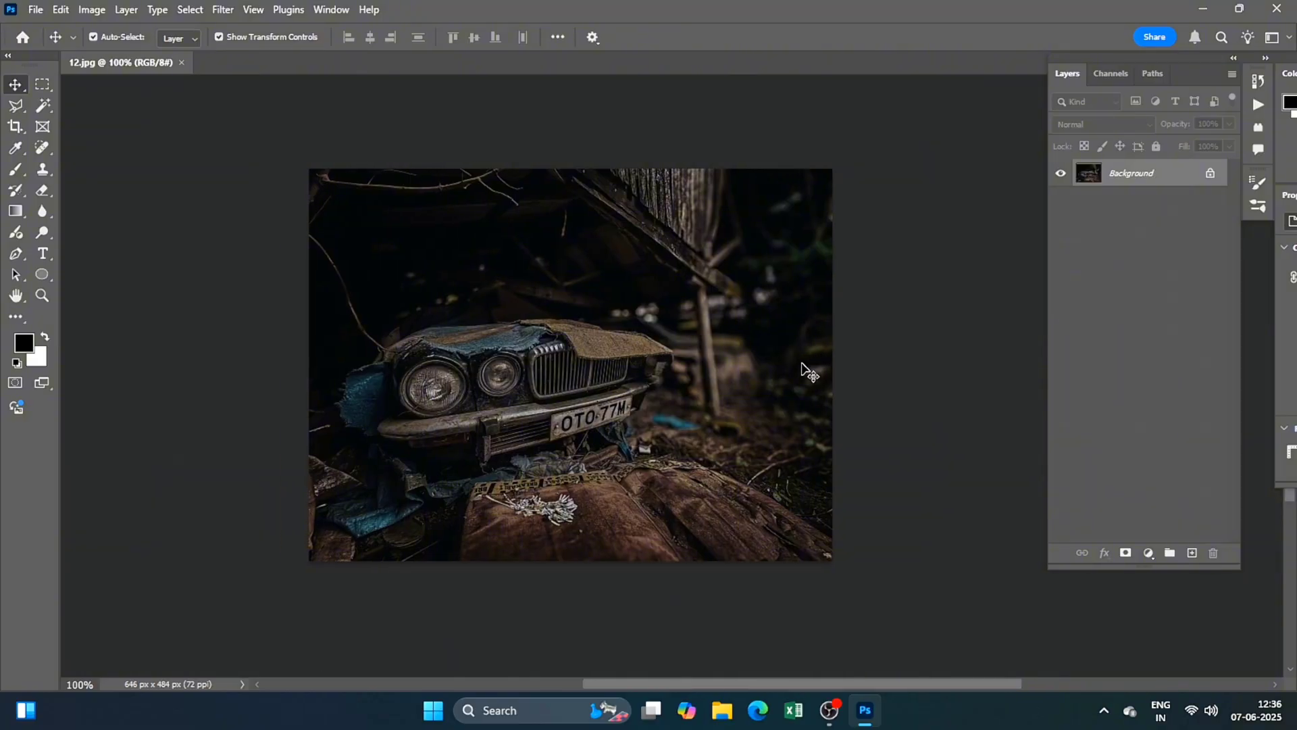
{"action": "scroll", "coordinate": [625, 433], "scroll_direction": "up", "scroll_amount": 4}
{"action": "scroll", "coordinate": [639, 435], "scroll_direction": "down", "scroll_amount": 2}
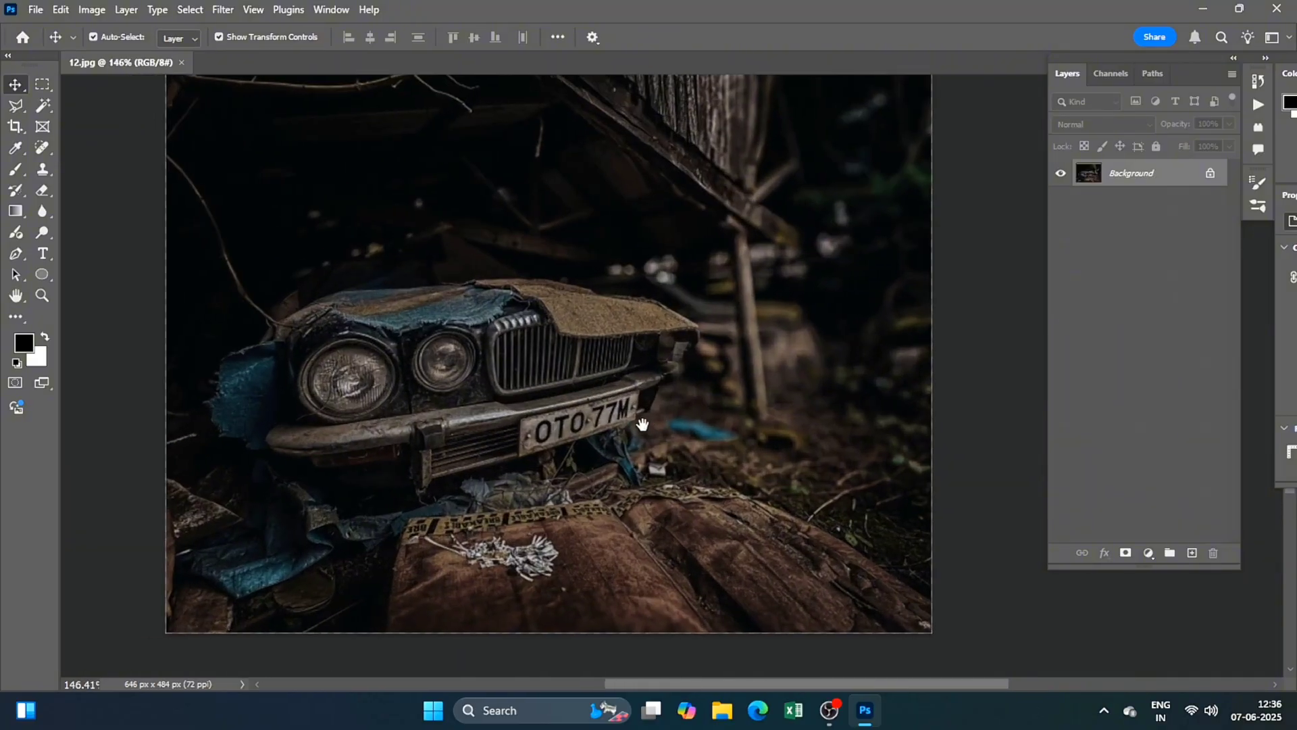
{"action": "scroll", "coordinate": [648, 429], "scroll_direction": "down", "scroll_amount": 1}
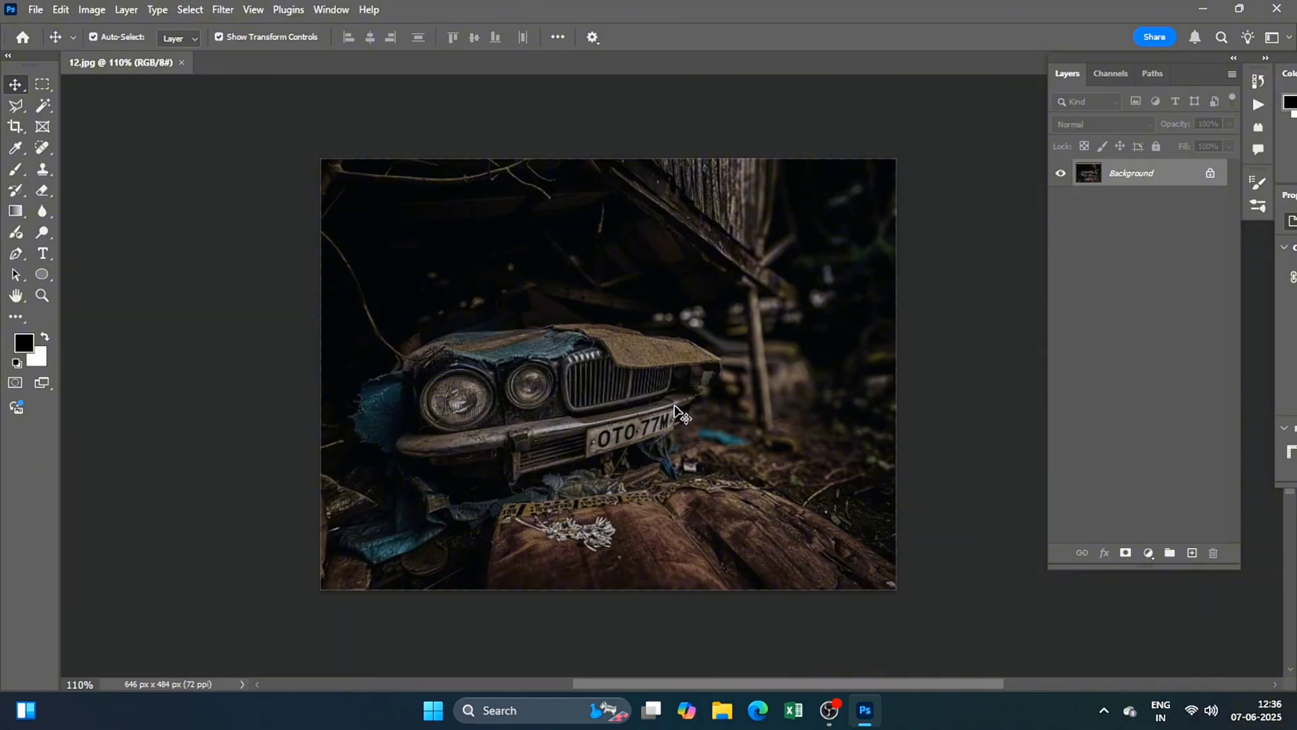
In the Camera Raw Filter, set Exposure to +1.75 and Highlights to +30
{"action": "key", "text": "ctrl"}
{"action": "key", "text": "shift+ctrl+a"}
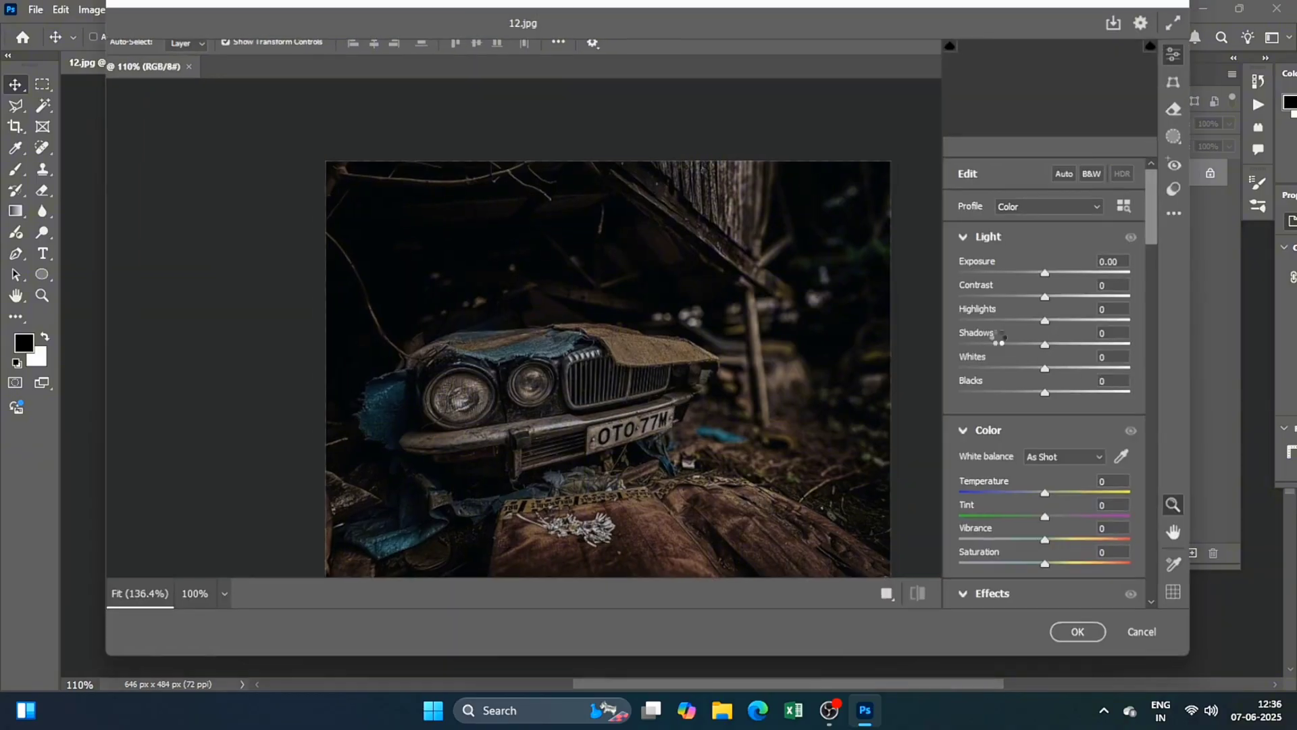
{"action": "left_click_drag", "start_coordinate": [1053, 272], "coordinate": [1079, 273]}
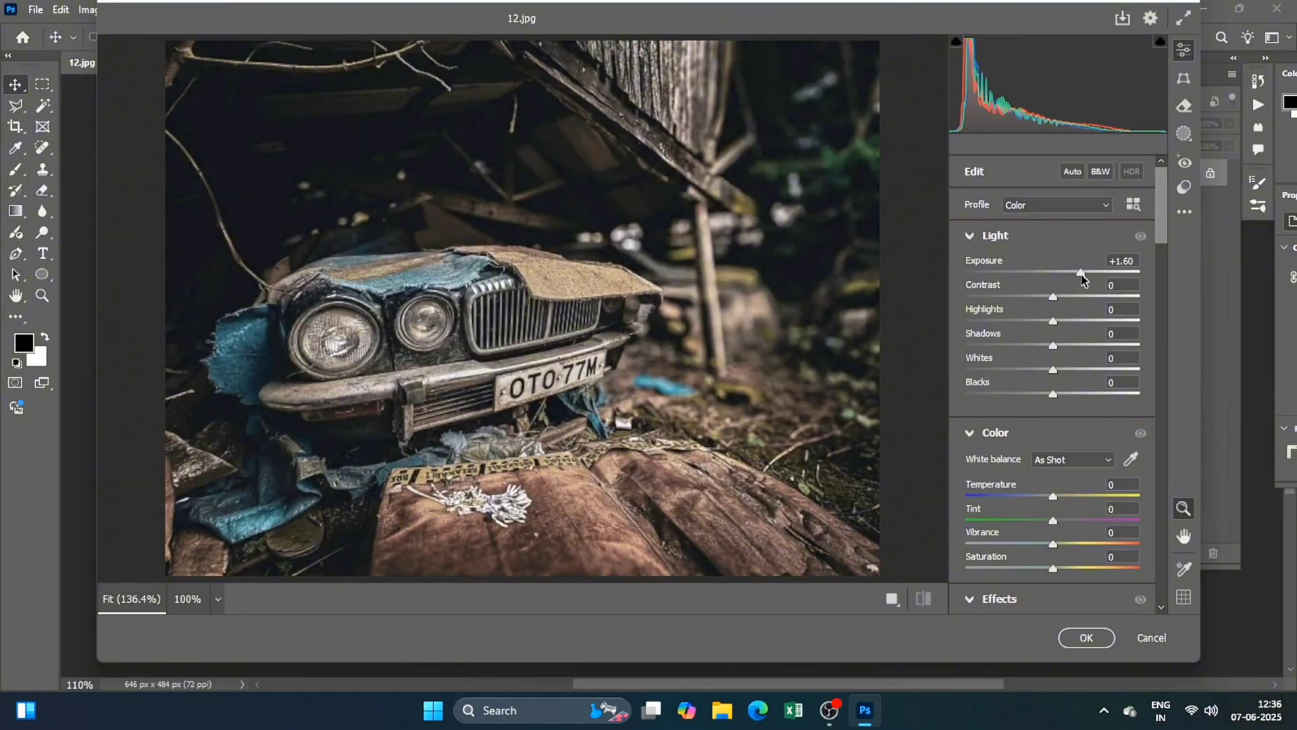
{"action": "left_click_drag", "start_coordinate": [1079, 273], "coordinate": [1084, 273]}
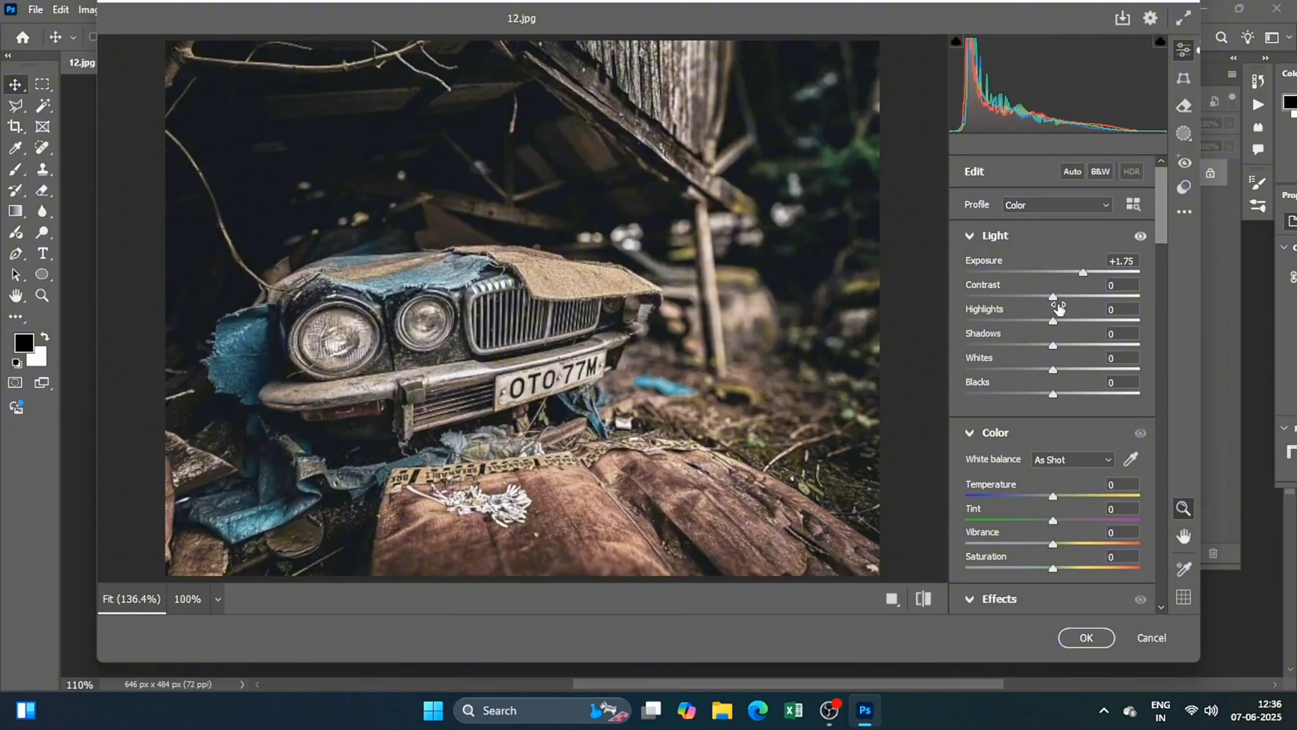
{"action": "left_click_drag", "start_coordinate": [1055, 323], "coordinate": [1082, 330]}
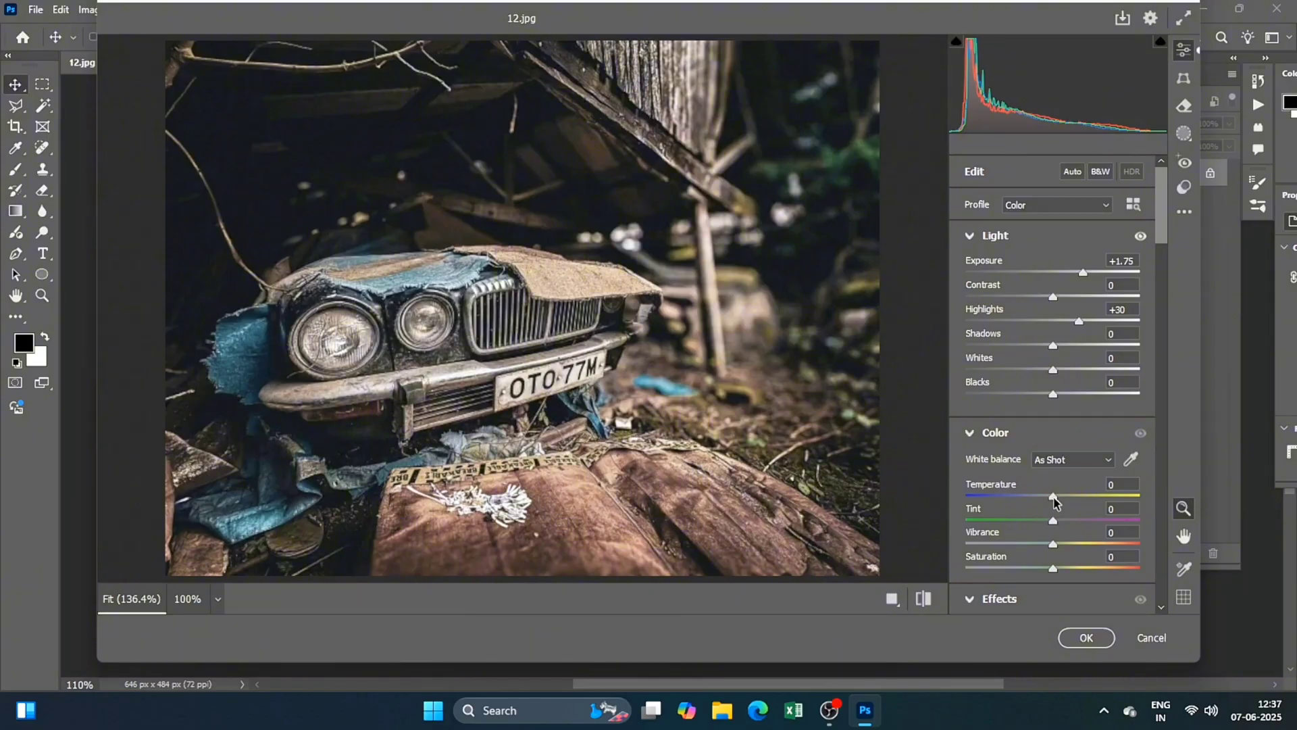
Set Temperature +6, Vibrance +21 and Saturation +26 in Camera Raw
{"action": "left_click_drag", "start_coordinate": [1054, 500], "coordinate": [1058, 503]}
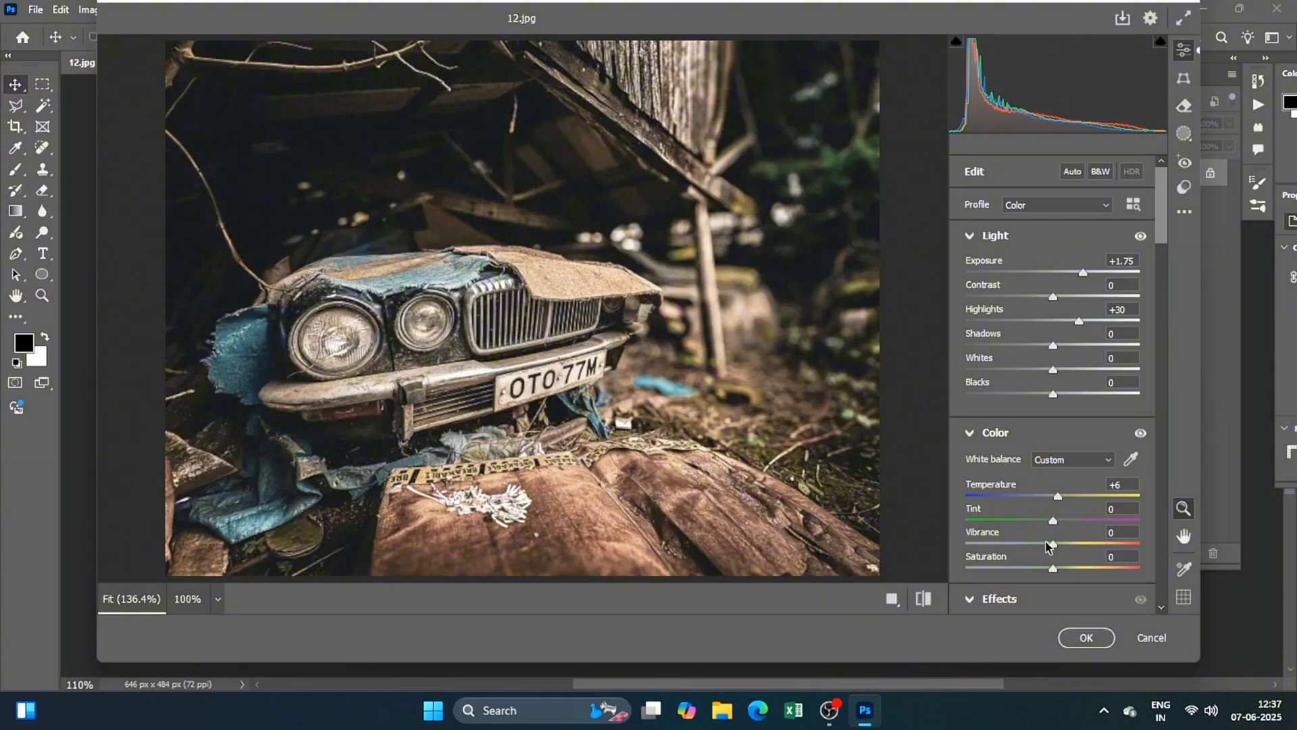
{"action": "left_click_drag", "start_coordinate": [1053, 545], "coordinate": [1063, 548]}
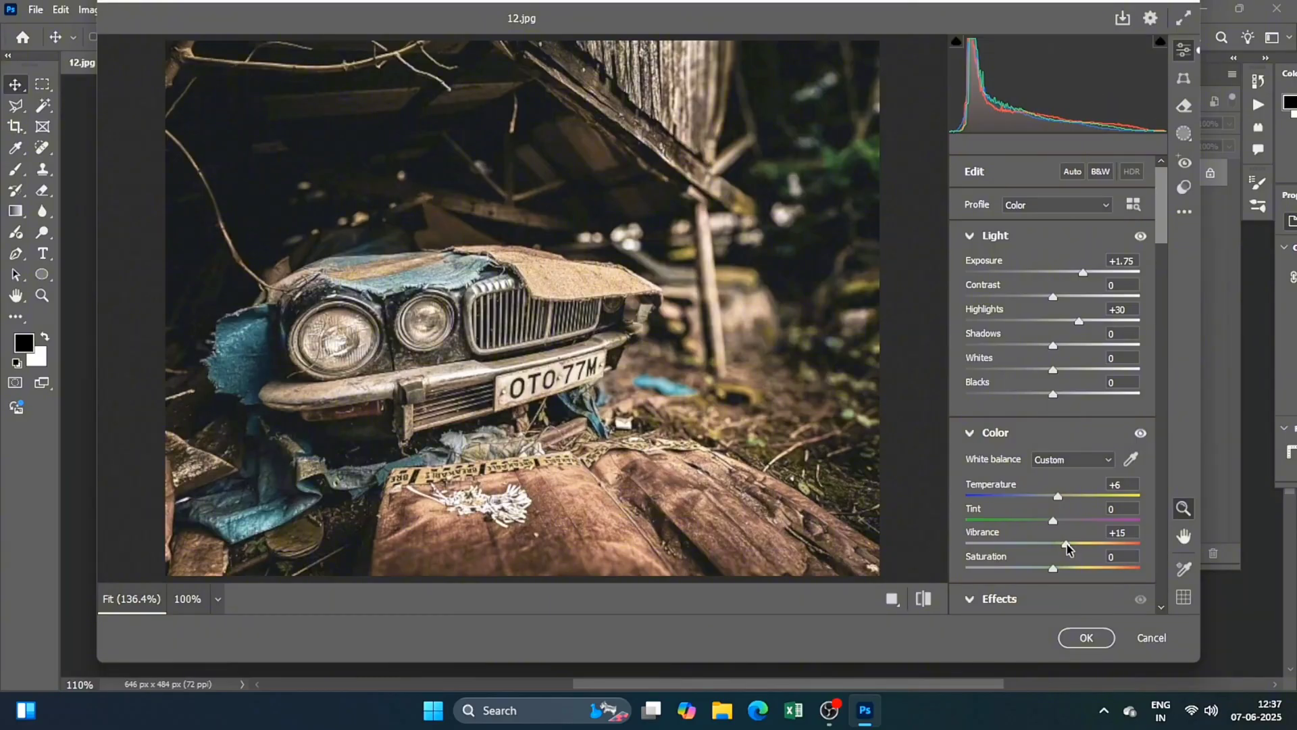
{"action": "left_click_drag", "start_coordinate": [1068, 548], "coordinate": [1071, 549]}
{"action": "scroll", "coordinate": [1054, 521], "scroll_direction": "down", "scroll_amount": 2}
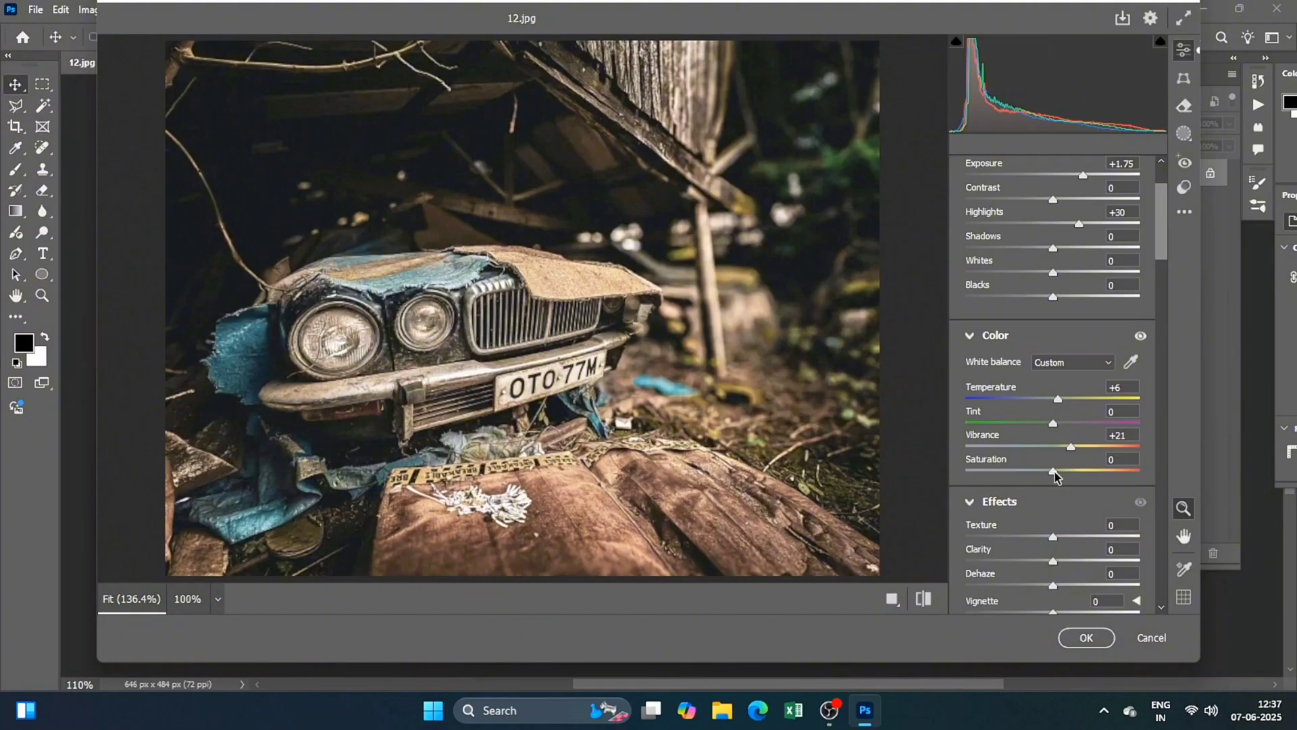
{"action": "left_click_drag", "start_coordinate": [1054, 471], "coordinate": [1078, 478]}
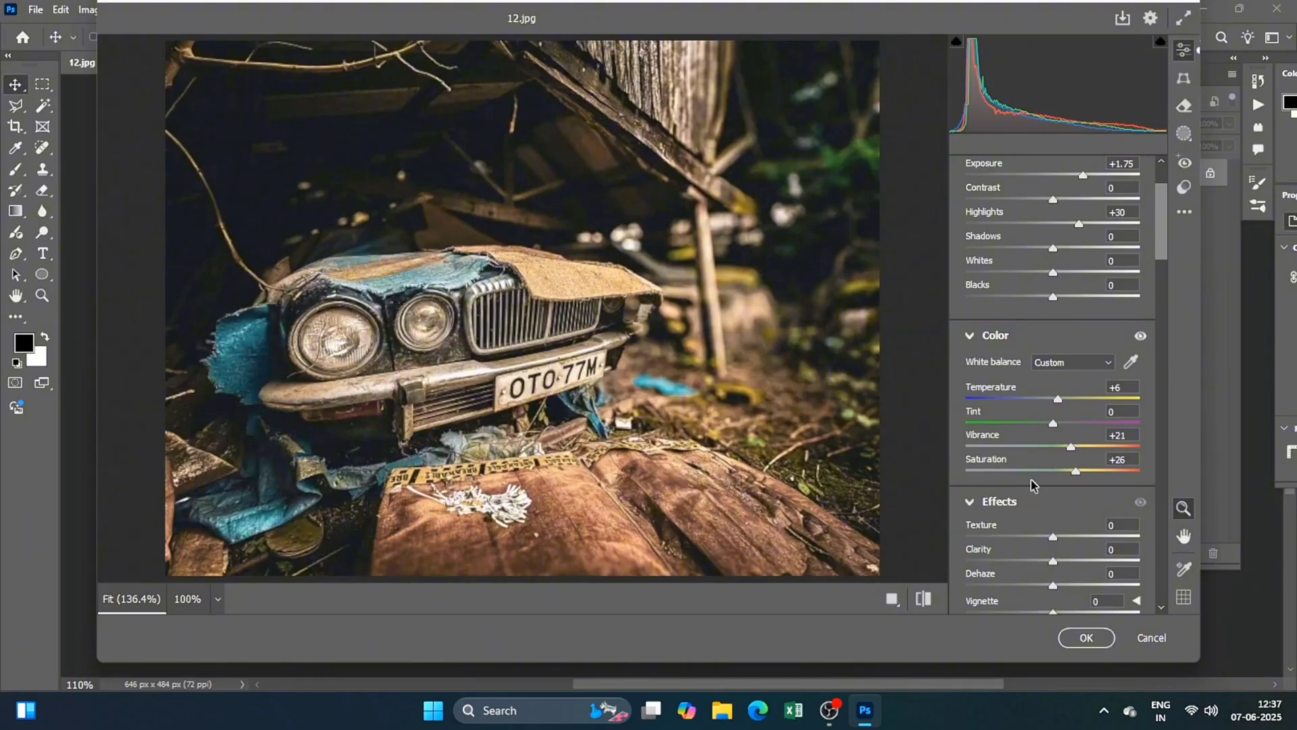
Set Color Mixer saturation to Reds +11, Oranges +40 and Yellows -26
{"action": "scroll", "coordinate": [1033, 480], "scroll_direction": "down", "scroll_amount": 2}
{"action": "scroll", "coordinate": [1042, 463], "scroll_direction": "down", "scroll_amount": 4}
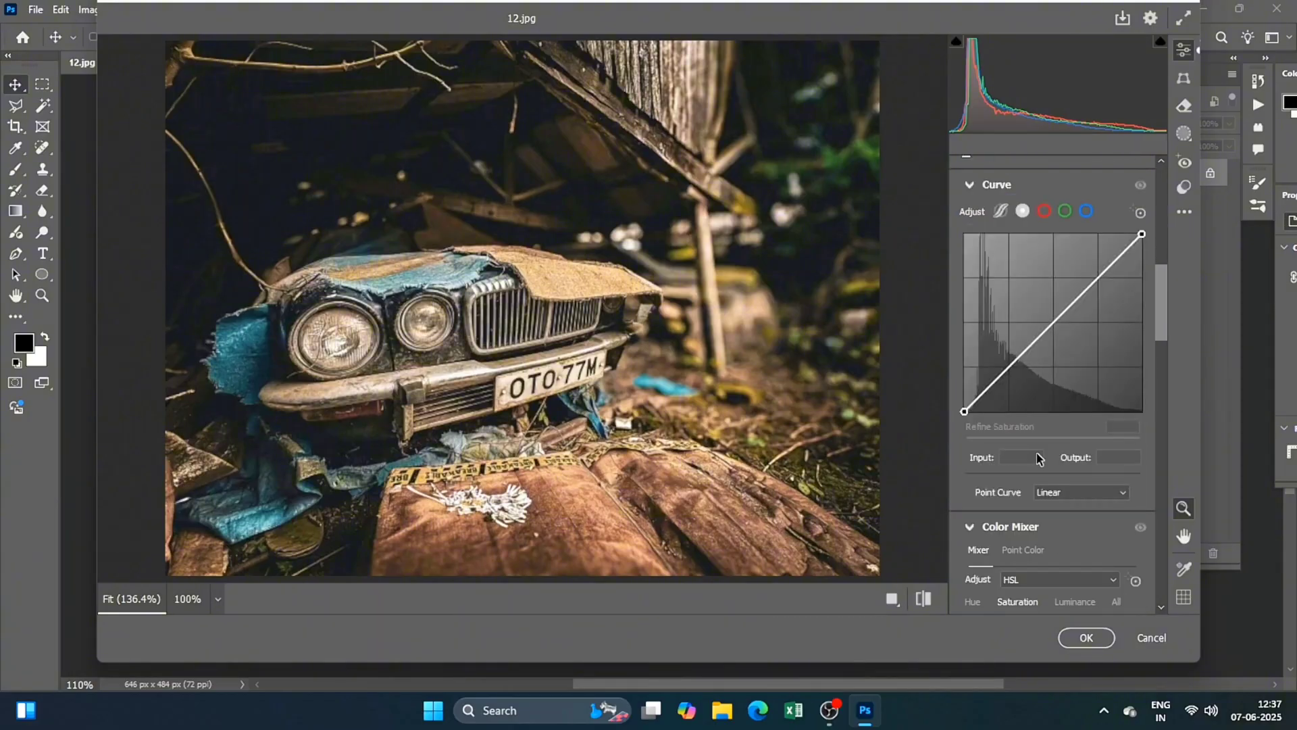
{"action": "scroll", "coordinate": [1046, 439], "scroll_direction": "down", "scroll_amount": 3}
{"action": "scroll", "coordinate": [1050, 423], "scroll_direction": "down", "scroll_amount": 2}
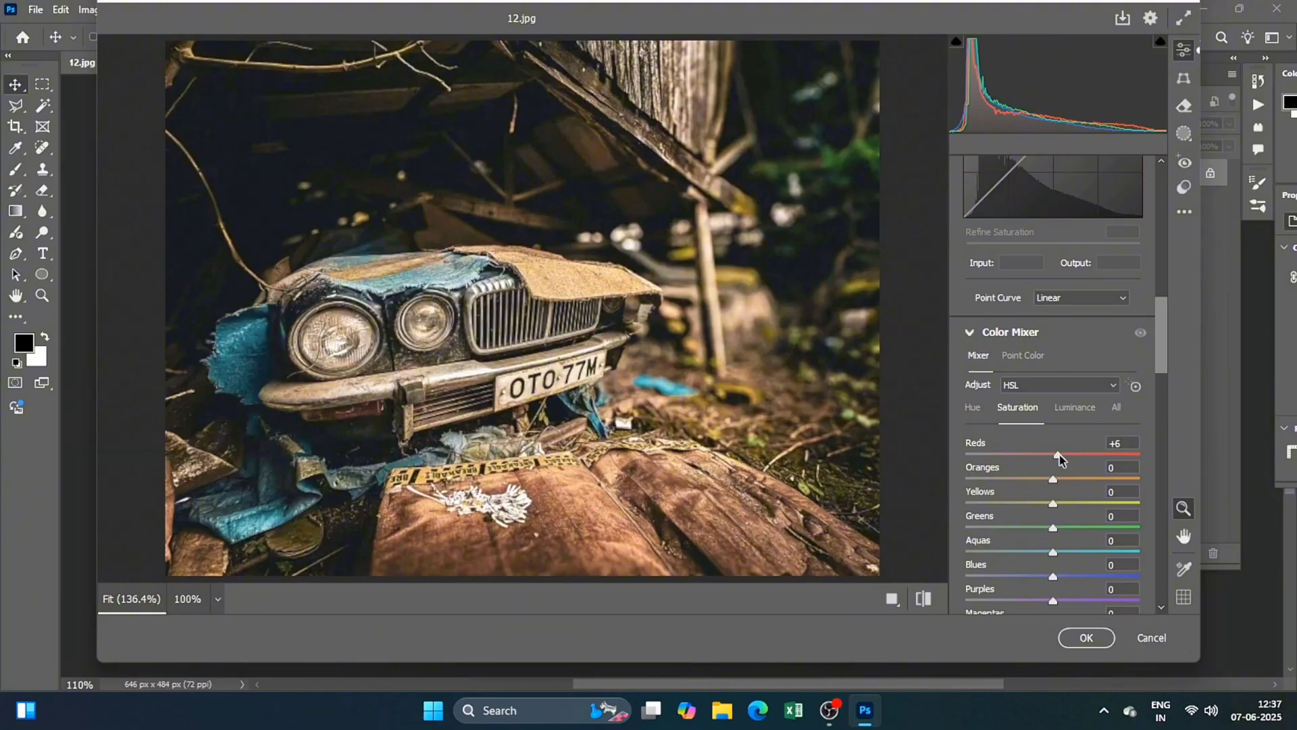
{"action": "left_click_drag", "start_coordinate": [1059, 456], "coordinate": [1063, 457]}
{"action": "scroll", "coordinate": [1016, 467], "scroll_direction": "down", "scroll_amount": 2}
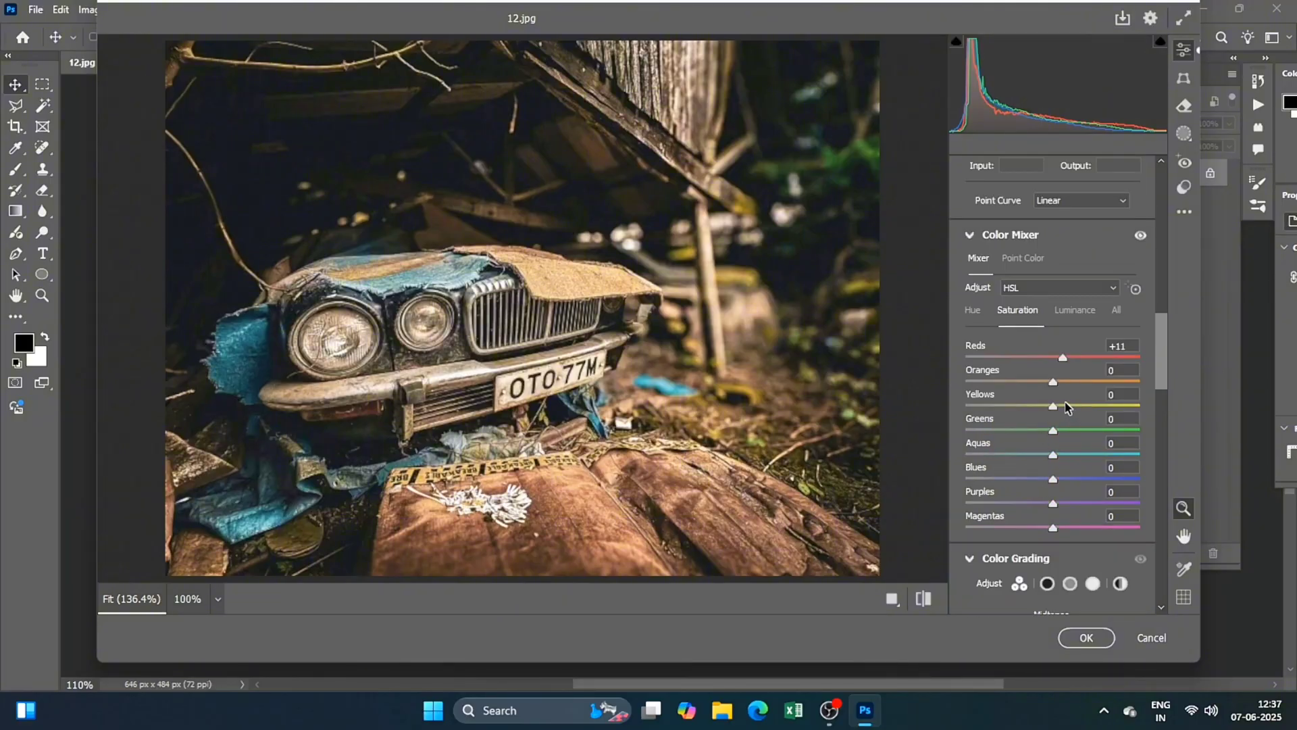
{"action": "left_click_drag", "start_coordinate": [1054, 382], "coordinate": [1065, 383]}
{"action": "left_click_drag", "start_coordinate": [1081, 388], "coordinate": [1084, 389]}
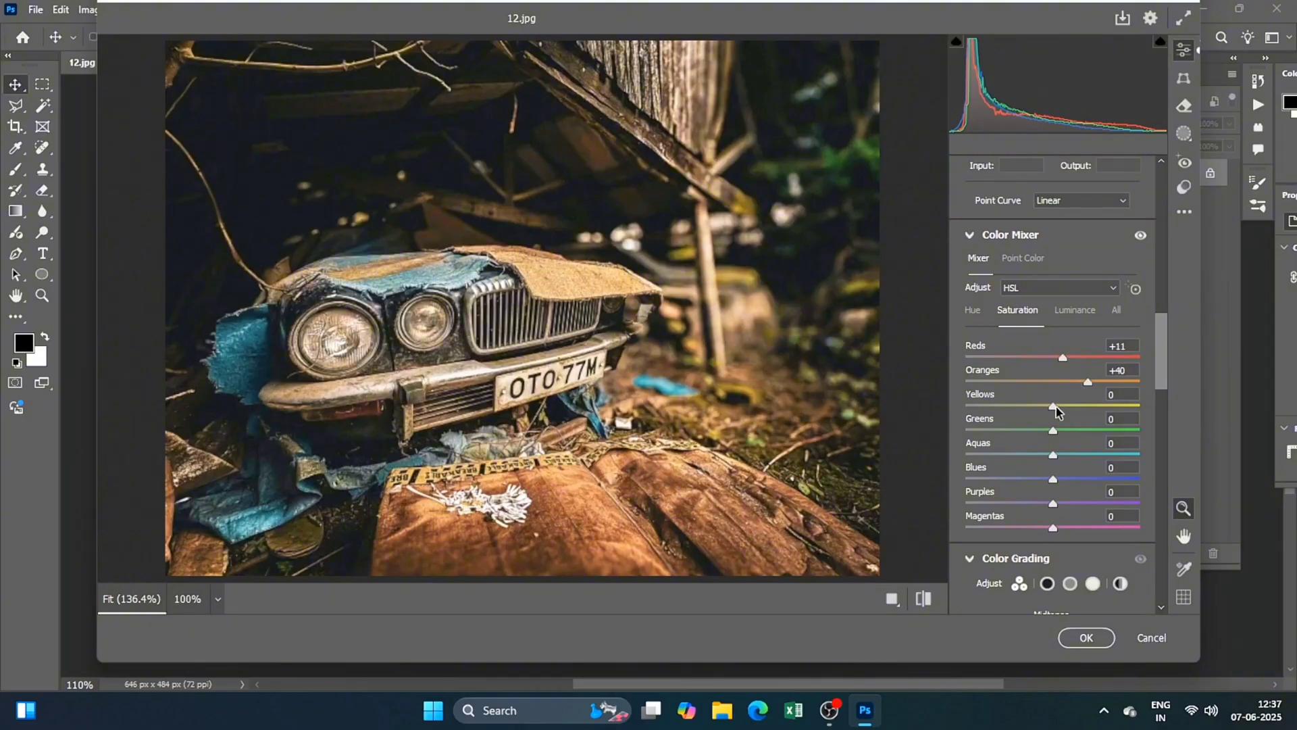
{"action": "left_click_drag", "start_coordinate": [1054, 406], "coordinate": [1031, 406]}
Set Shadows -44 and Whites +18, and nudge Tint to -3 toward green
{"action": "scroll", "coordinate": [1044, 390], "scroll_direction": "up", "scroll_amount": 5}
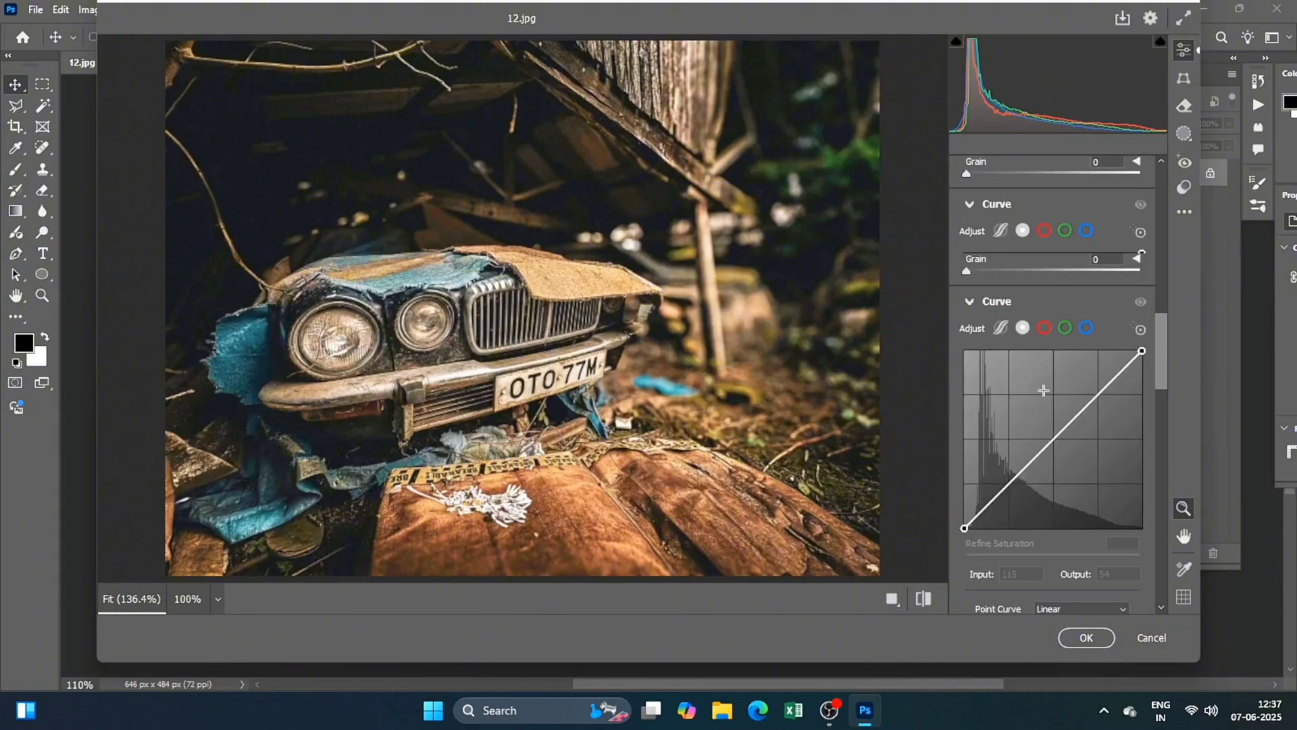
{"action": "scroll", "coordinate": [1048, 358], "scroll_direction": "up", "scroll_amount": 3}
{"action": "scroll", "coordinate": [1054, 311], "scroll_direction": "up", "scroll_amount": 3}
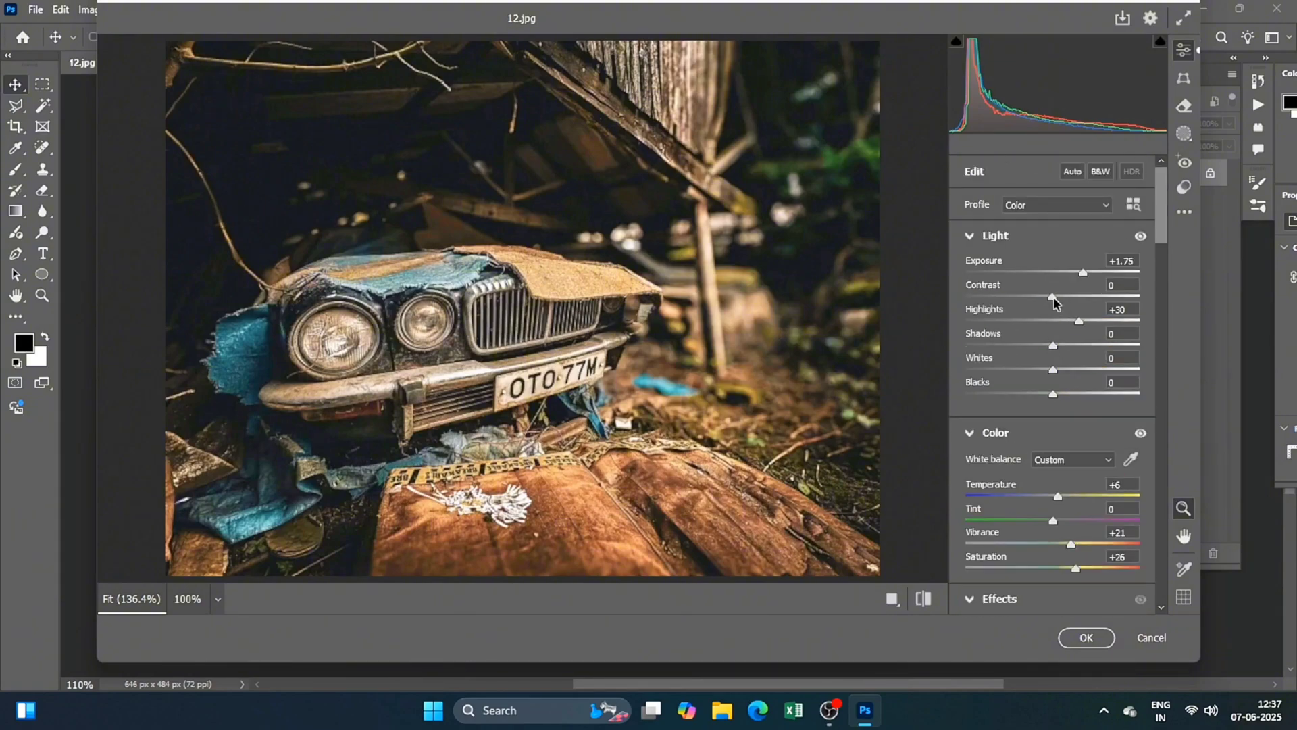
{"action": "mouse_move", "coordinate": [1052, 297]}
{"action": "left_mouse_down"}
{"action": "mouse_move", "coordinate": [1028, 302]}
{"action": "mouse_move", "coordinate": [1052, 298]}
{"action": "left_mouse_up"}
{"action": "left_click_drag", "start_coordinate": [1052, 345], "coordinate": [1018, 346]}
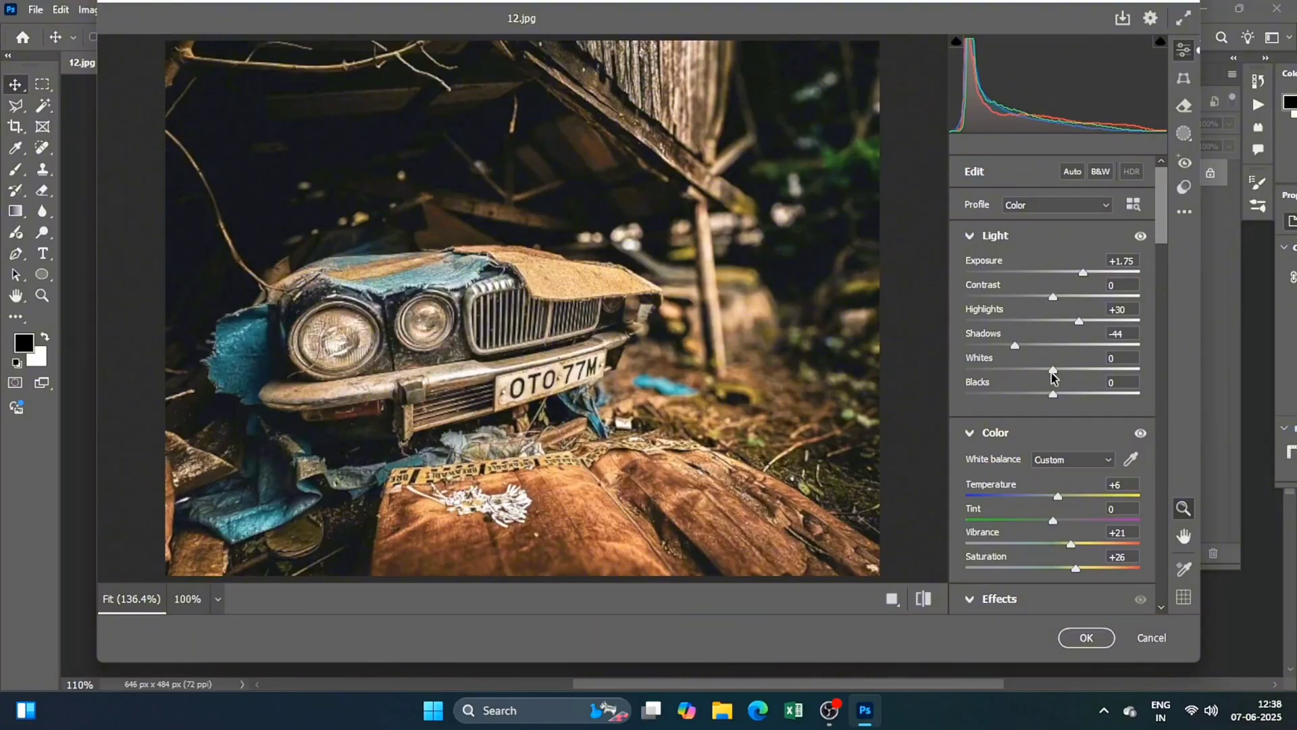
{"action": "mouse_move", "coordinate": [1052, 371]}
{"action": "left_mouse_down"}
{"action": "mouse_move", "coordinate": [1068, 372]}
{"action": "mouse_move", "coordinate": [1056, 397]}
{"action": "left_mouse_up"}
{"action": "scroll", "coordinate": [1049, 339], "scroll_direction": "down", "scroll_amount": 2}
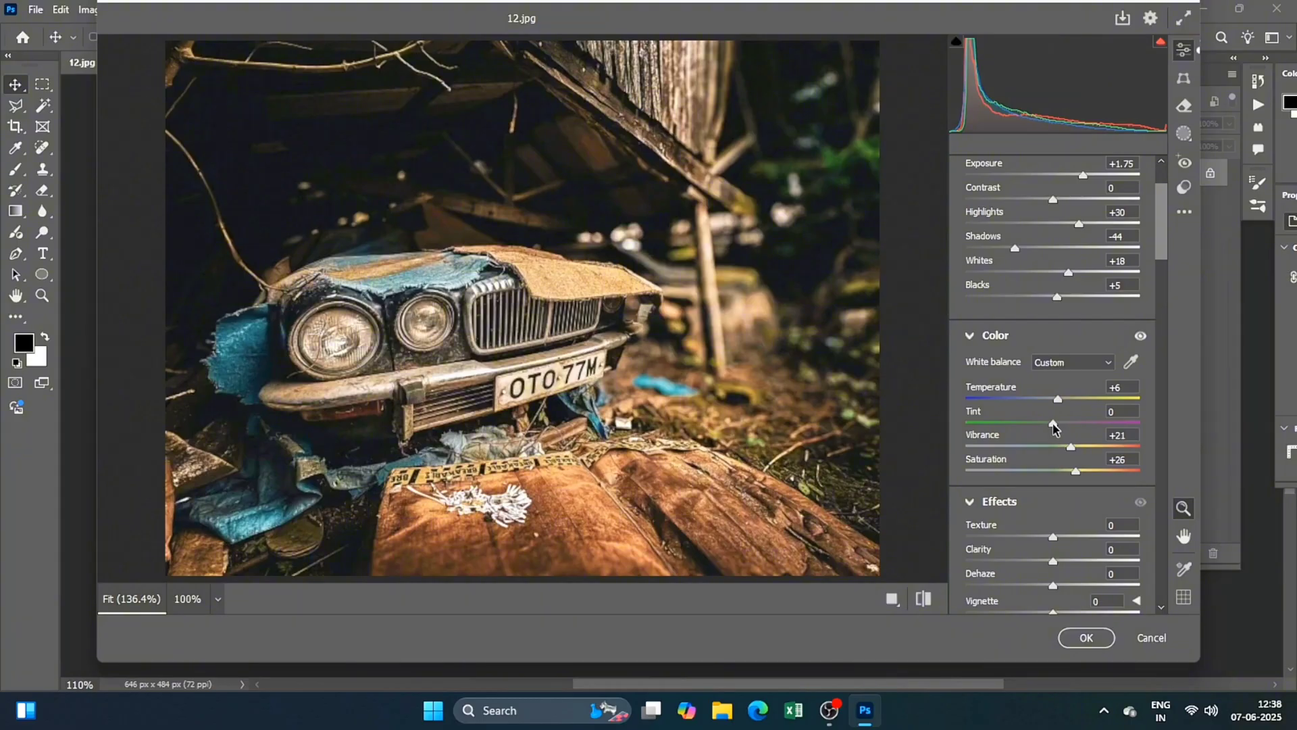
{"action": "left_click_drag", "start_coordinate": [1052, 423], "coordinate": [1048, 422]}
{"action": "mouse_move", "coordinate": [1050, 427]}
{"action": "left_mouse_down"}
{"action": "mouse_move", "coordinate": [1076, 440]}
{"action": "mouse_move", "coordinate": [1044, 511]}
{"action": "left_mouse_up"}
Add three point-curve points forming a gentle S, dipping shadows from 68 to 61
{"action": "scroll", "coordinate": [1051, 420], "scroll_direction": "down", "scroll_amount": 2}
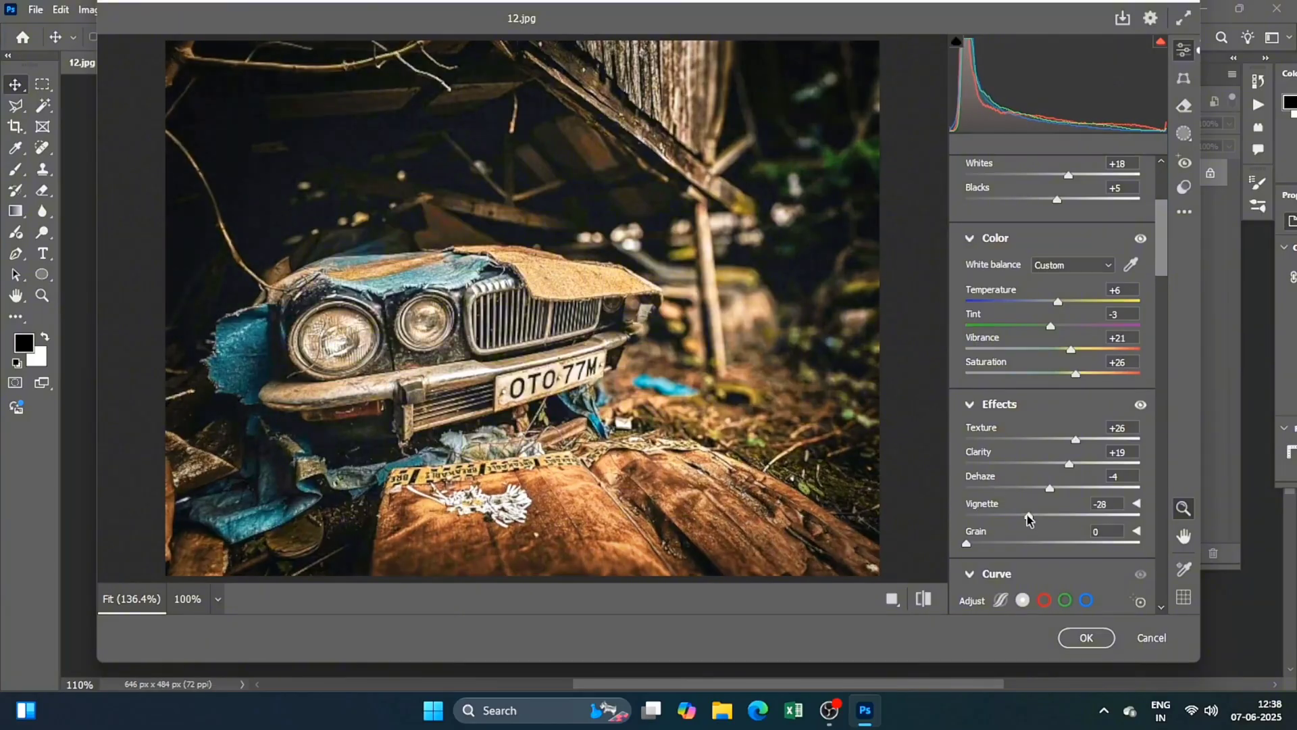
{"action": "scroll", "coordinate": [1044, 511], "scroll_direction": "down", "scroll_amount": 5}
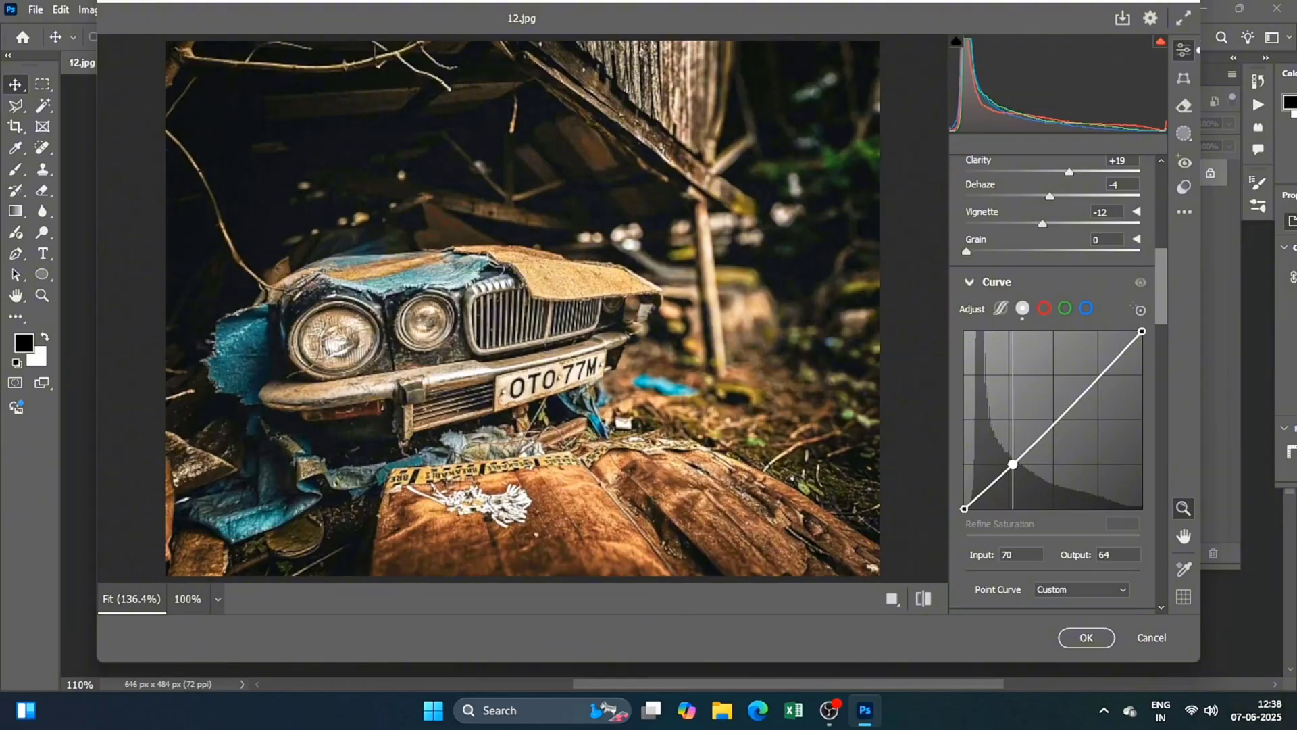
{"action": "left_click_drag", "start_coordinate": [1013, 464], "coordinate": [1011, 467]}
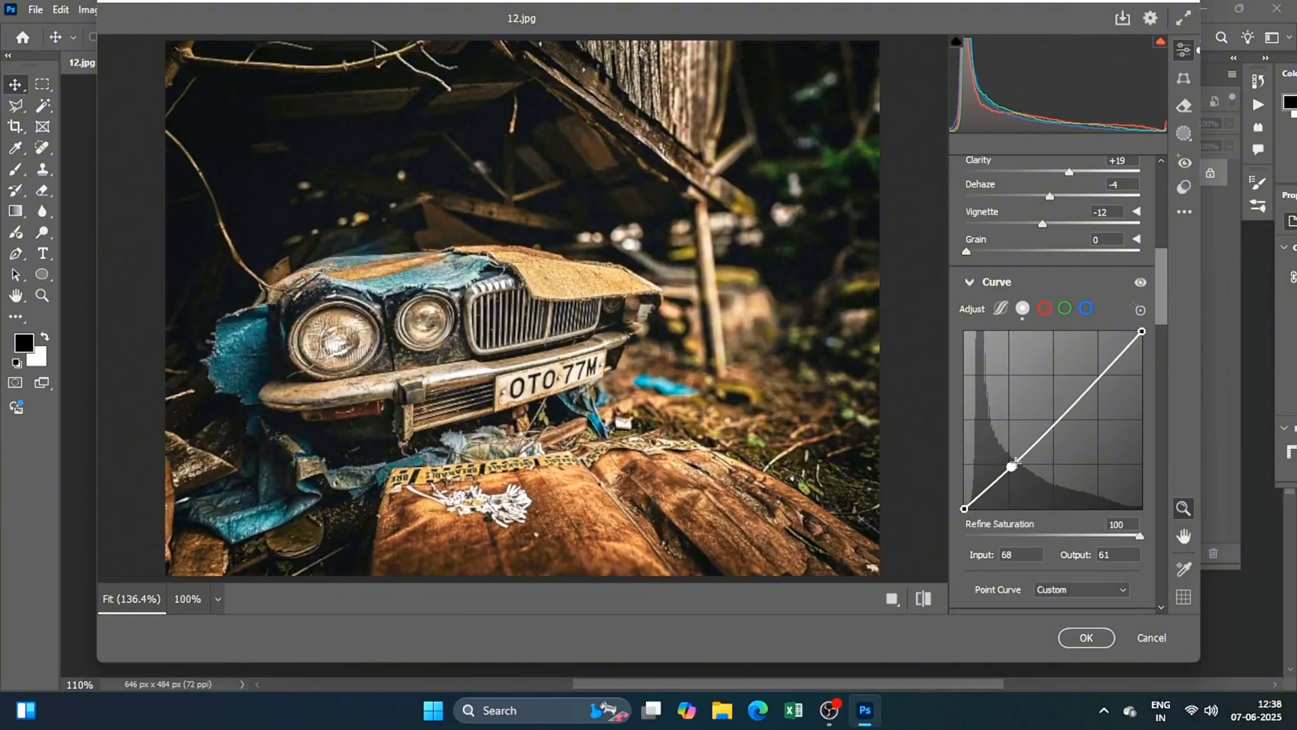
{"action": "left_click_drag", "start_coordinate": [1056, 423], "coordinate": [1052, 413]}
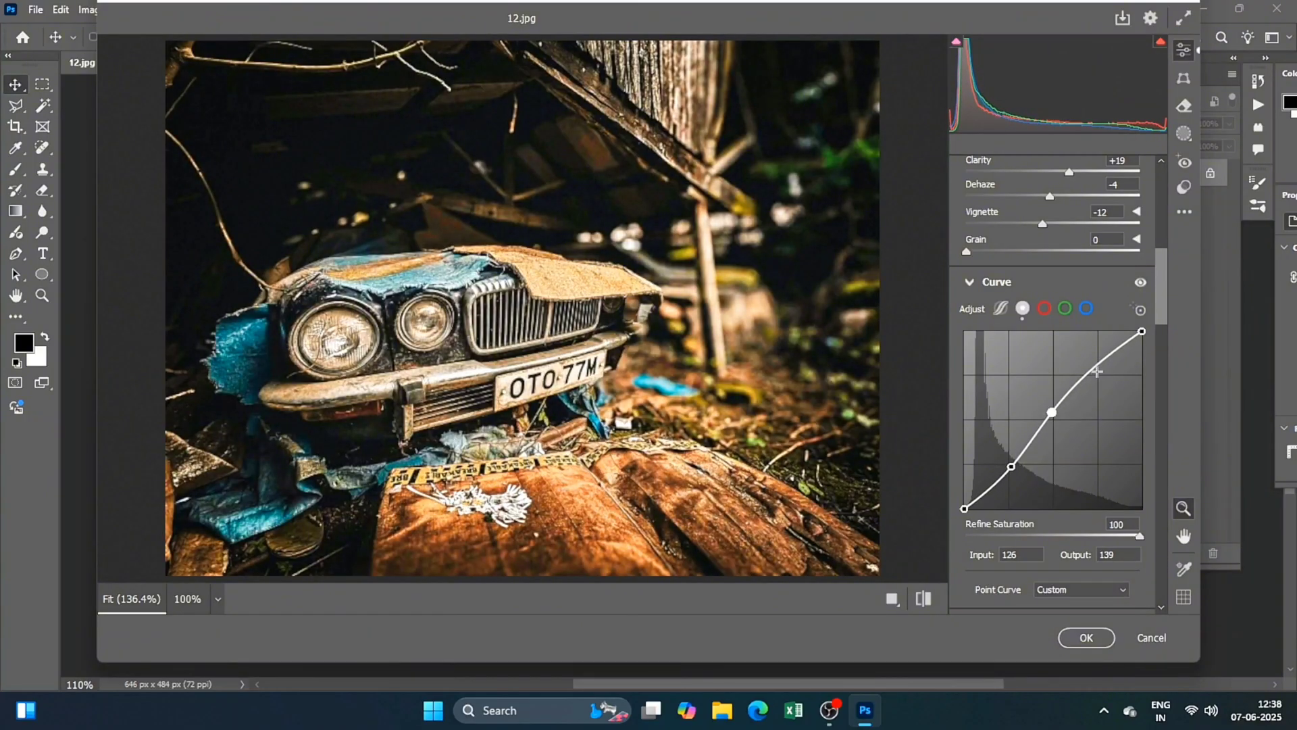
{"action": "left_click_drag", "start_coordinate": [1097, 372], "coordinate": [1101, 372]}
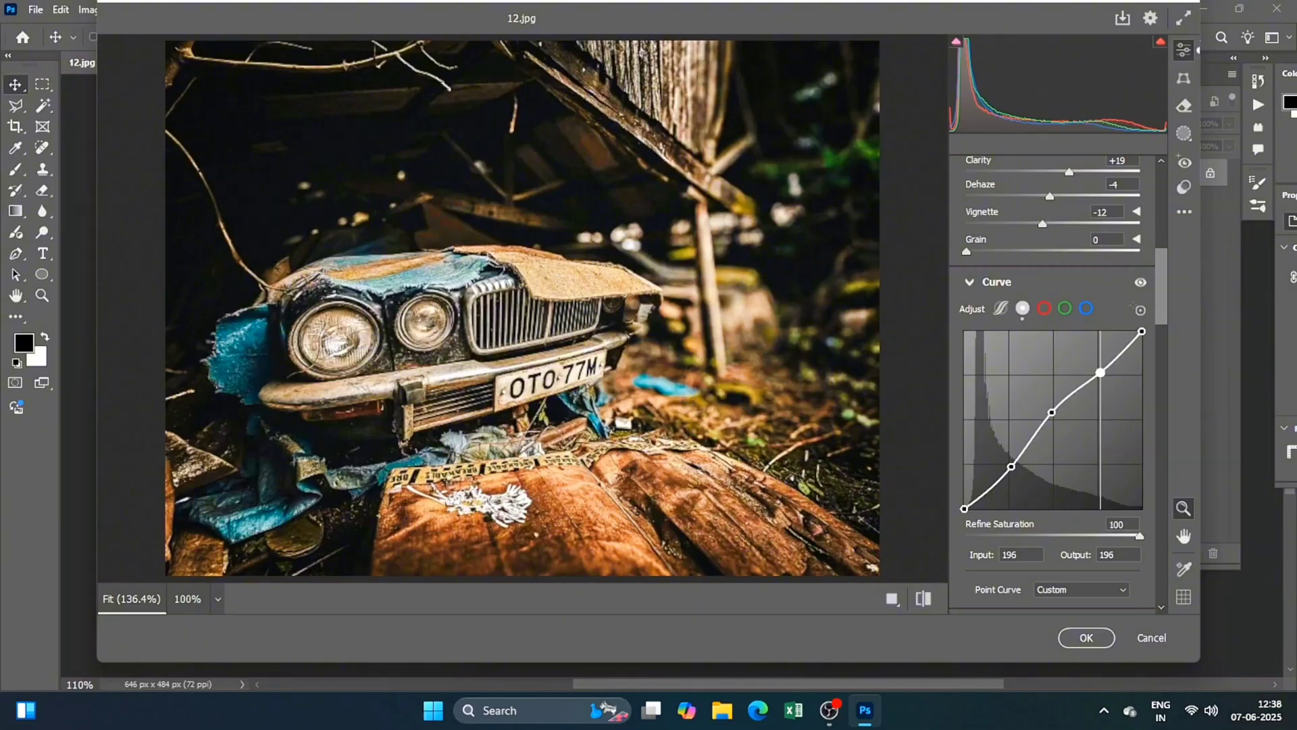
Raise Color Mixer saturation for Aquas +10, Blues +79 and Purples +13
{"action": "scroll", "coordinate": [1064, 436], "scroll_direction": "down", "scroll_amount": 2}
{"action": "scroll", "coordinate": [1064, 437], "scroll_direction": "down", "scroll_amount": 3}
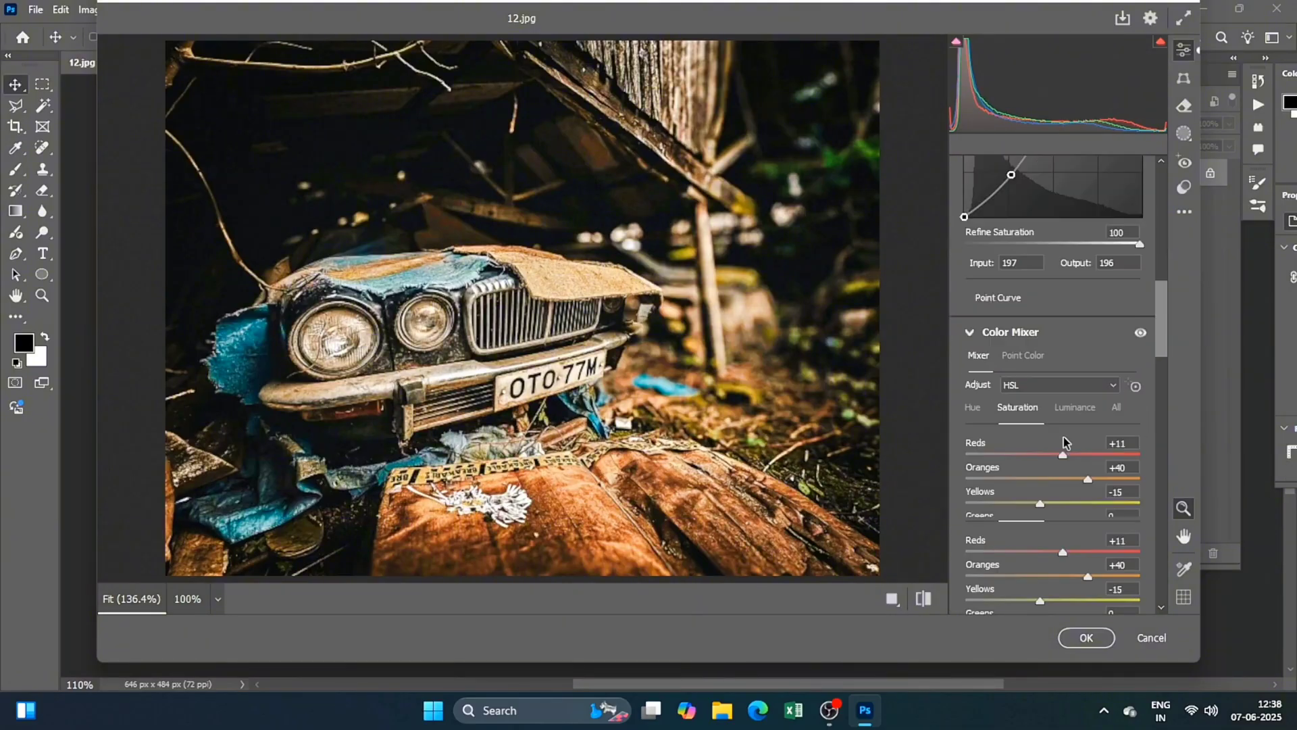
{"action": "scroll", "coordinate": [1064, 436], "scroll_direction": "down", "scroll_amount": 2}
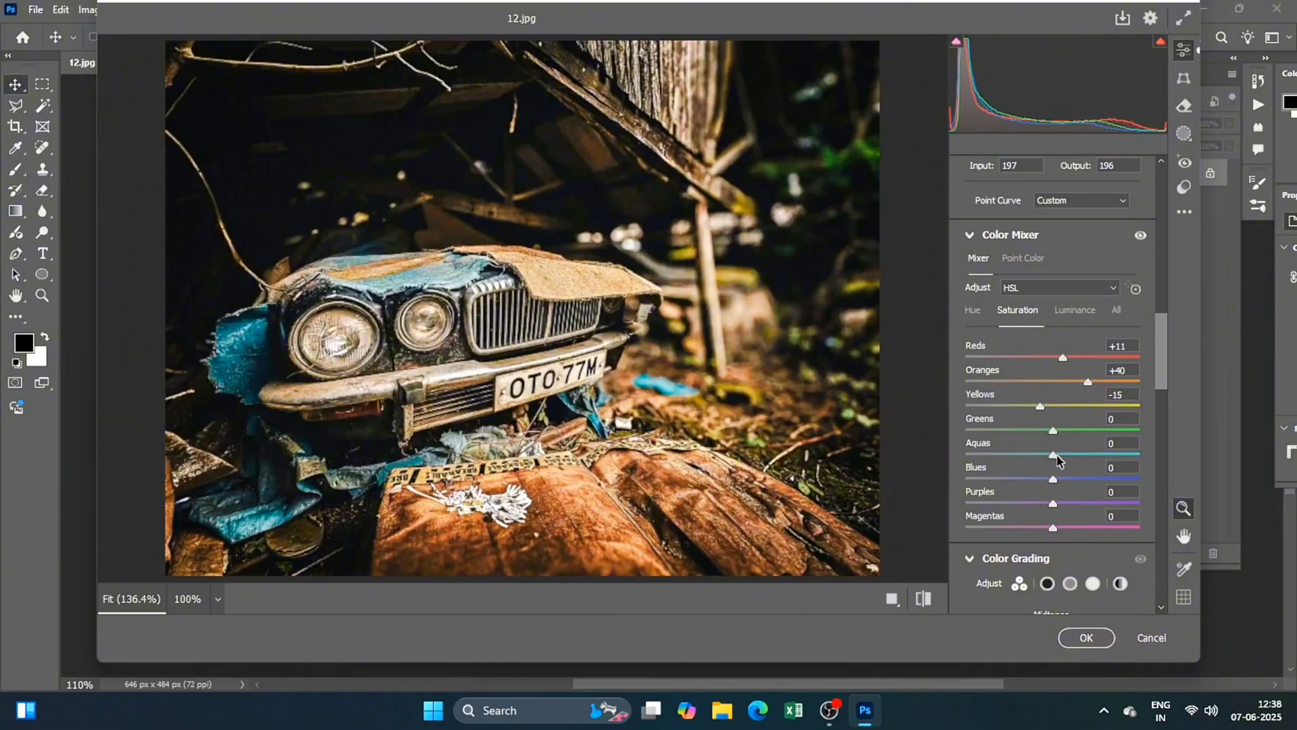
{"action": "mouse_move", "coordinate": [1054, 457]}
{"action": "left_mouse_down"}
{"action": "mouse_move", "coordinate": [1068, 481]}
{"action": "mouse_move", "coordinate": [1123, 481]}
{"action": "left_mouse_up"}
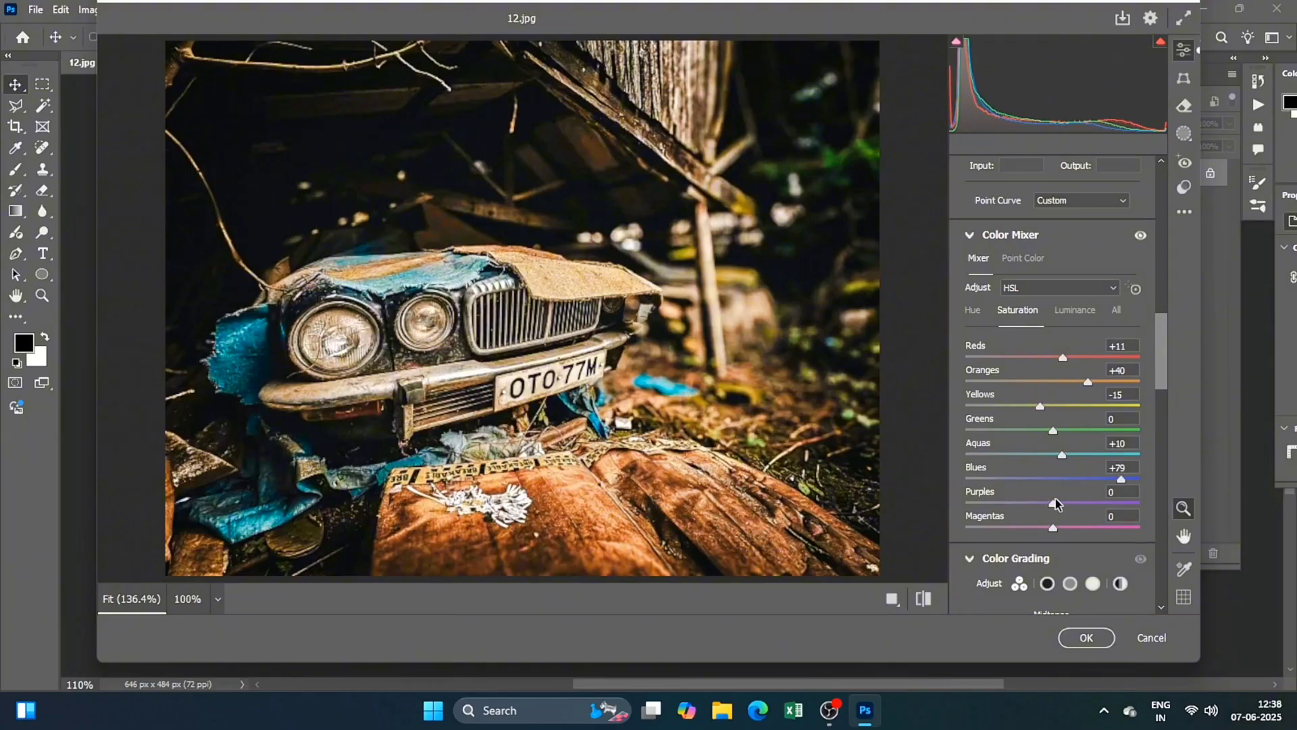
{"action": "mouse_move", "coordinate": [1054, 504]}
{"action": "left_mouse_down"}
{"action": "mouse_move", "coordinate": [1064, 504]}
{"action": "mouse_move", "coordinate": [1059, 527]}
{"action": "left_mouse_up"}
Bring up the Masking options for creating a new mask
{"action": "scroll", "coordinate": [1065, 534], "scroll_direction": "down", "scroll_amount": 5}
{"action": "scroll", "coordinate": [1074, 473], "scroll_direction": "down", "scroll_amount": 3}
{"action": "scroll", "coordinate": [1148, 271], "scroll_direction": "up", "scroll_amount": 10}
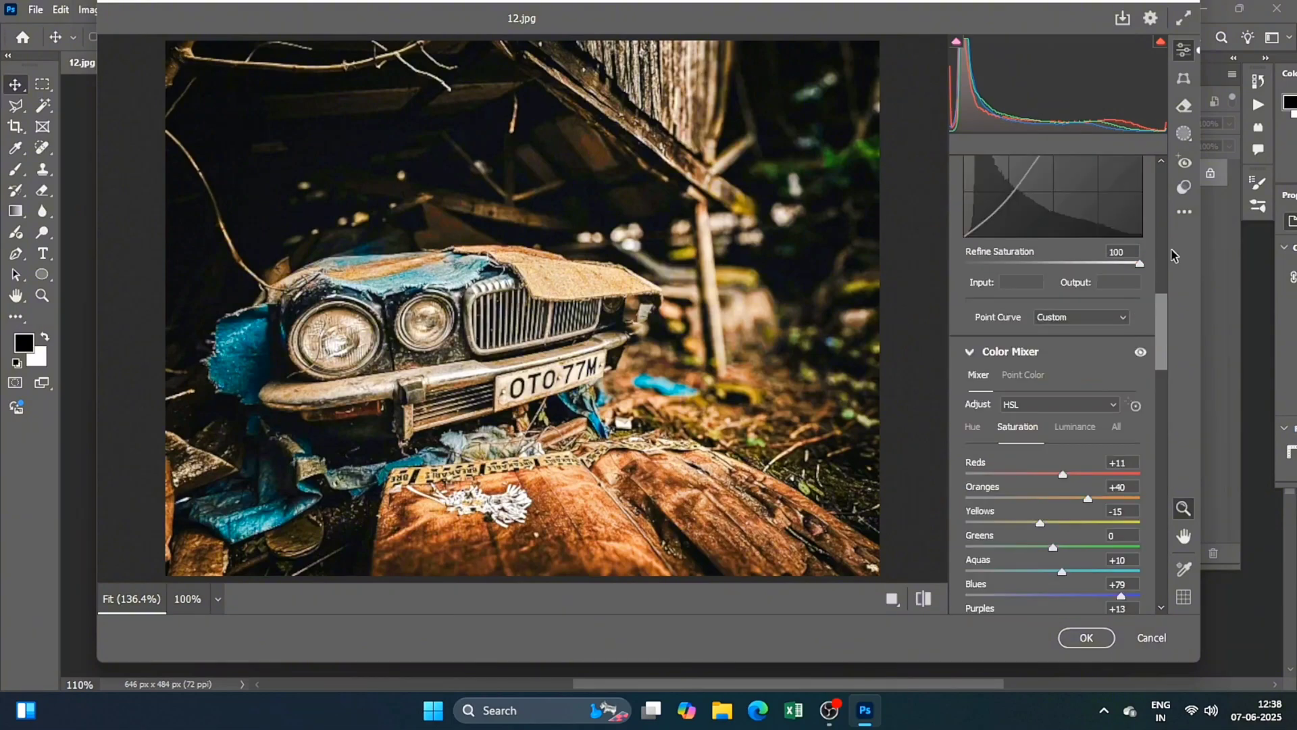
{"action": "left_click", "coordinate": [1184, 133]}
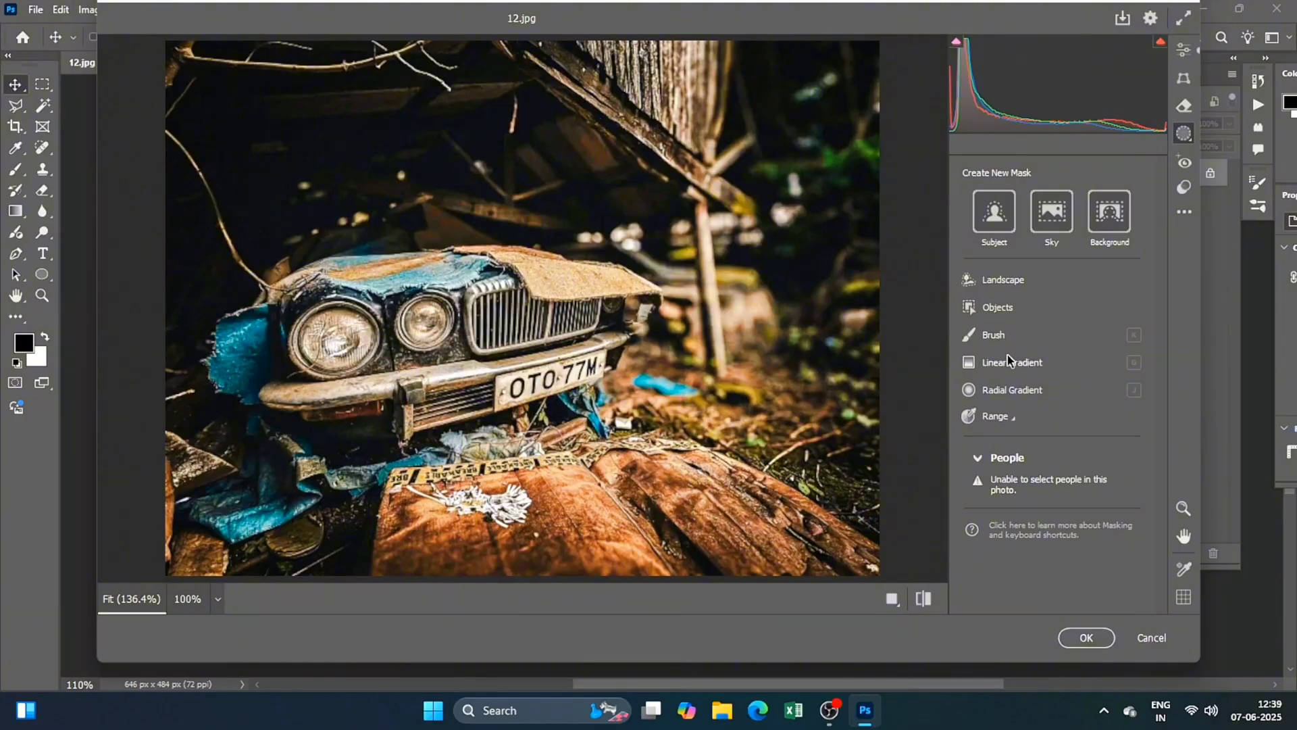
Fit a radial gradient mask over the left headlight and raise its Exposure to about +1.35
{"action": "left_click", "coordinate": [994, 391]}
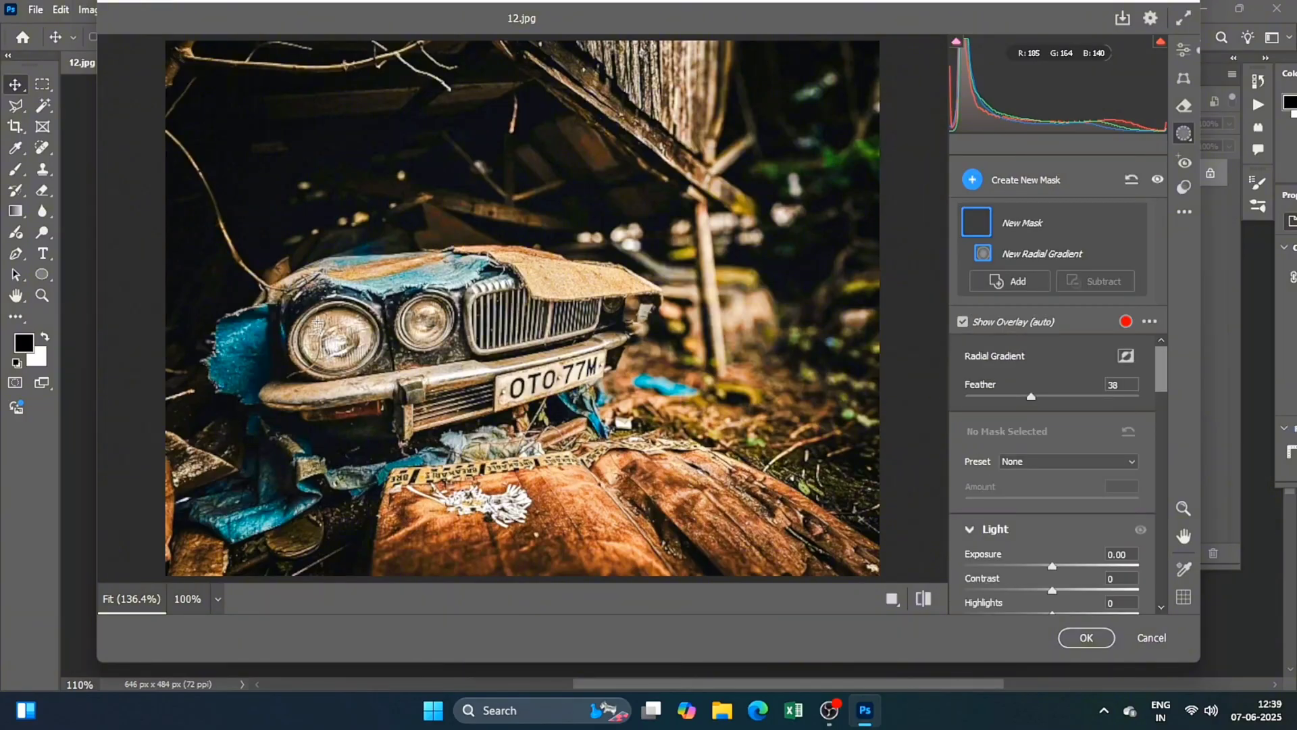
{"action": "left_click_drag", "start_coordinate": [322, 311], "coordinate": [336, 343]}
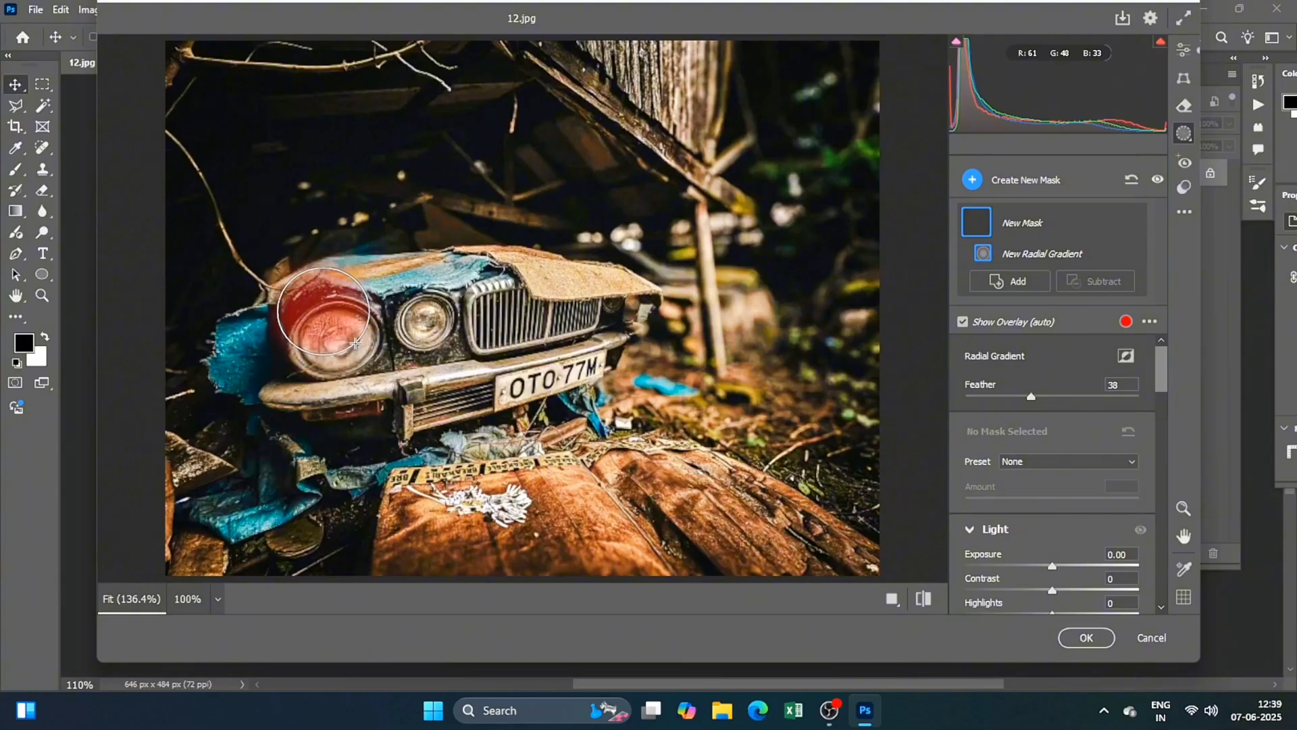
{"action": "left_click_drag", "start_coordinate": [355, 352], "coordinate": [349, 347]}
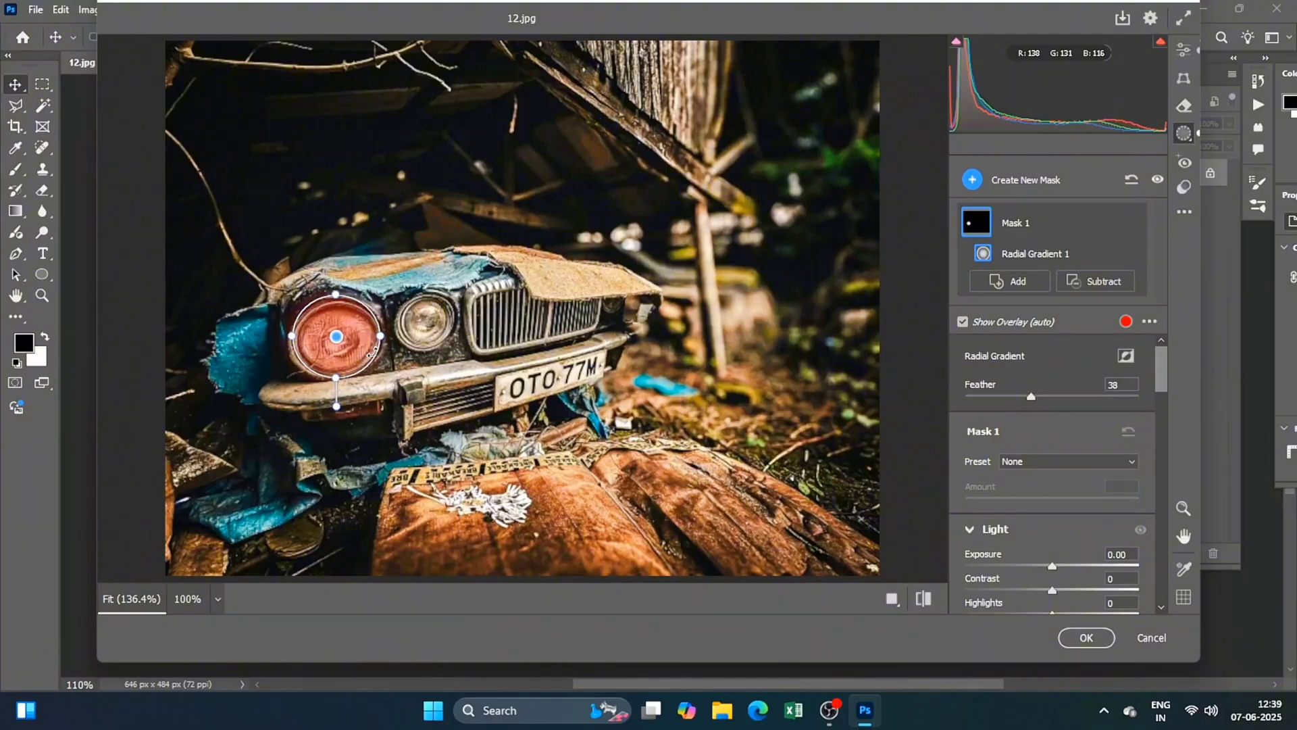
{"action": "left_click_drag", "start_coordinate": [380, 340], "coordinate": [377, 340]}
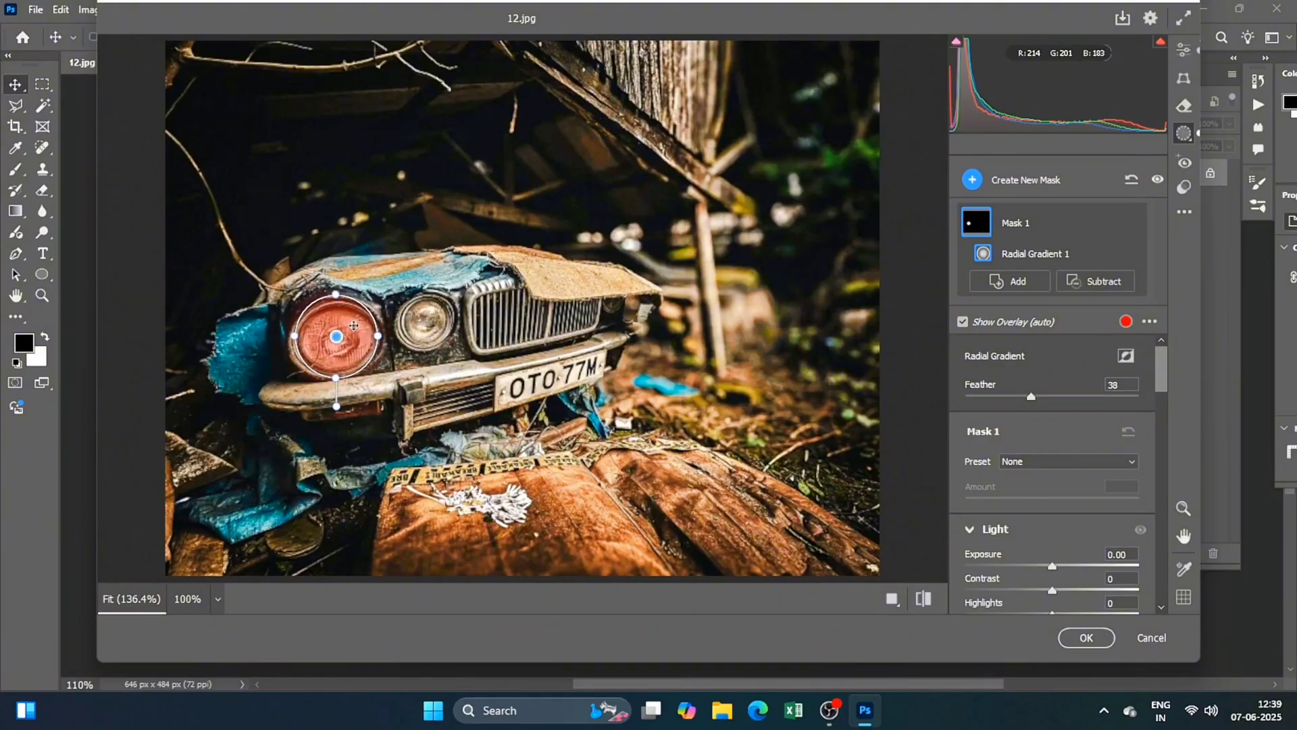
{"action": "left_click_drag", "start_coordinate": [336, 295], "coordinate": [335, 298]}
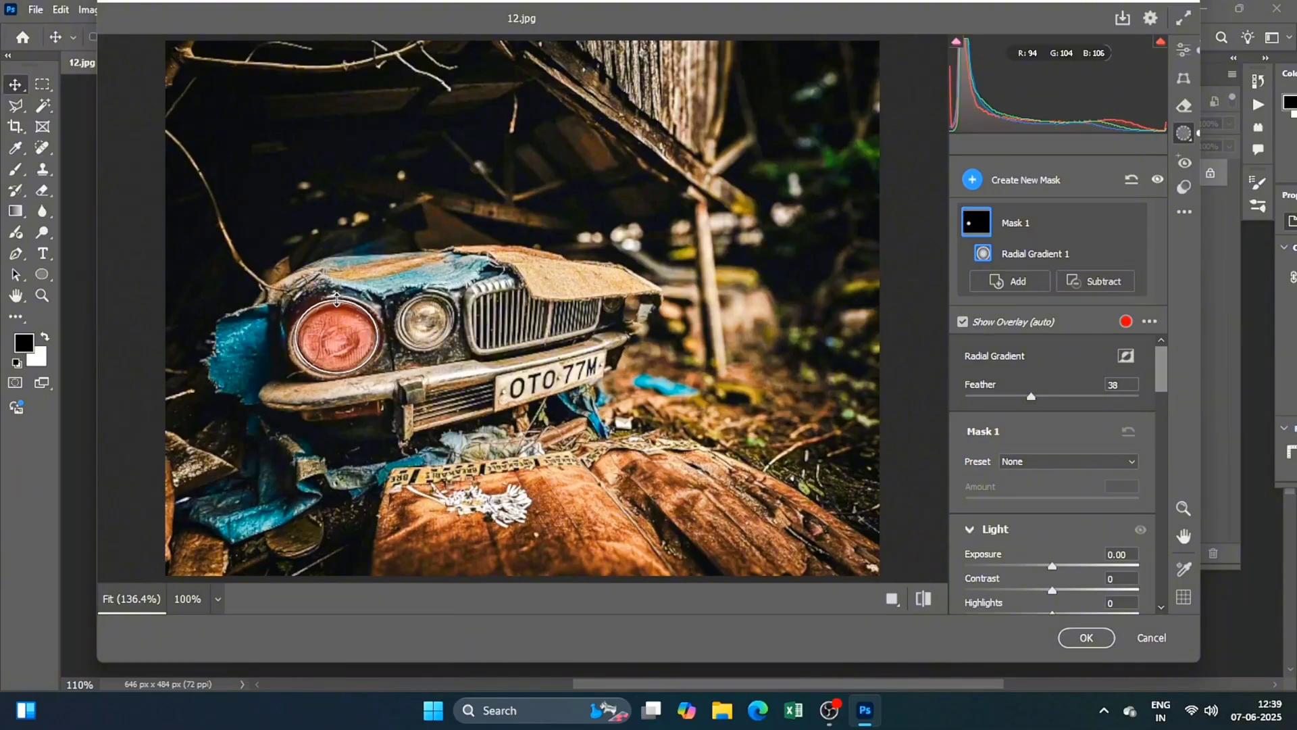
{"action": "scroll", "coordinate": [1057, 473], "scroll_direction": "down", "scroll_amount": 3}
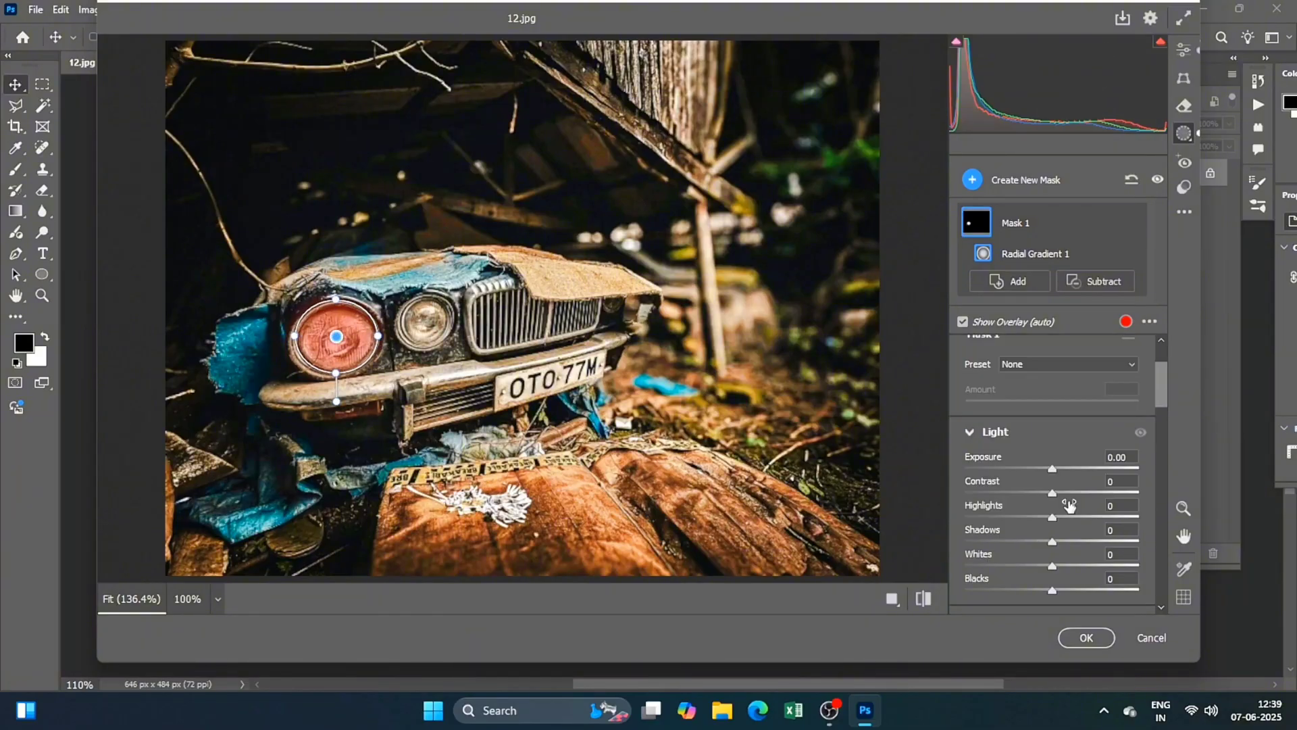
{"action": "scroll", "coordinate": [1064, 493], "scroll_direction": "down", "scroll_amount": 2}
{"action": "mouse_move", "coordinate": [1052, 372]}
{"action": "left_mouse_down"}
{"action": "mouse_move", "coordinate": [1082, 379]}
{"action": "mouse_move", "coordinate": [1015, 398]}
{"action": "left_mouse_up"}
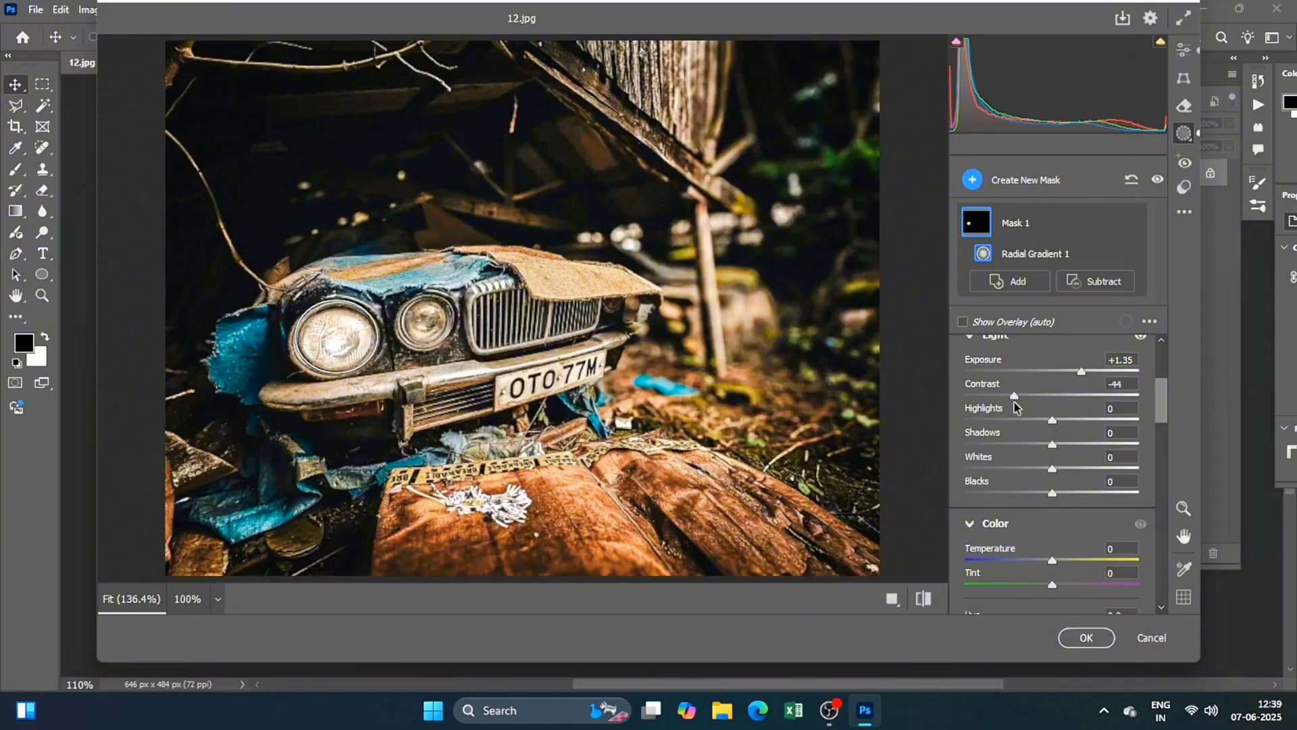
Set the headlight mask to Highlights +29, Temperature +62, Exposure +2.00, Shadows -94, Whites +25
{"action": "left_click_drag", "start_coordinate": [1052, 420], "coordinate": [1079, 431]}
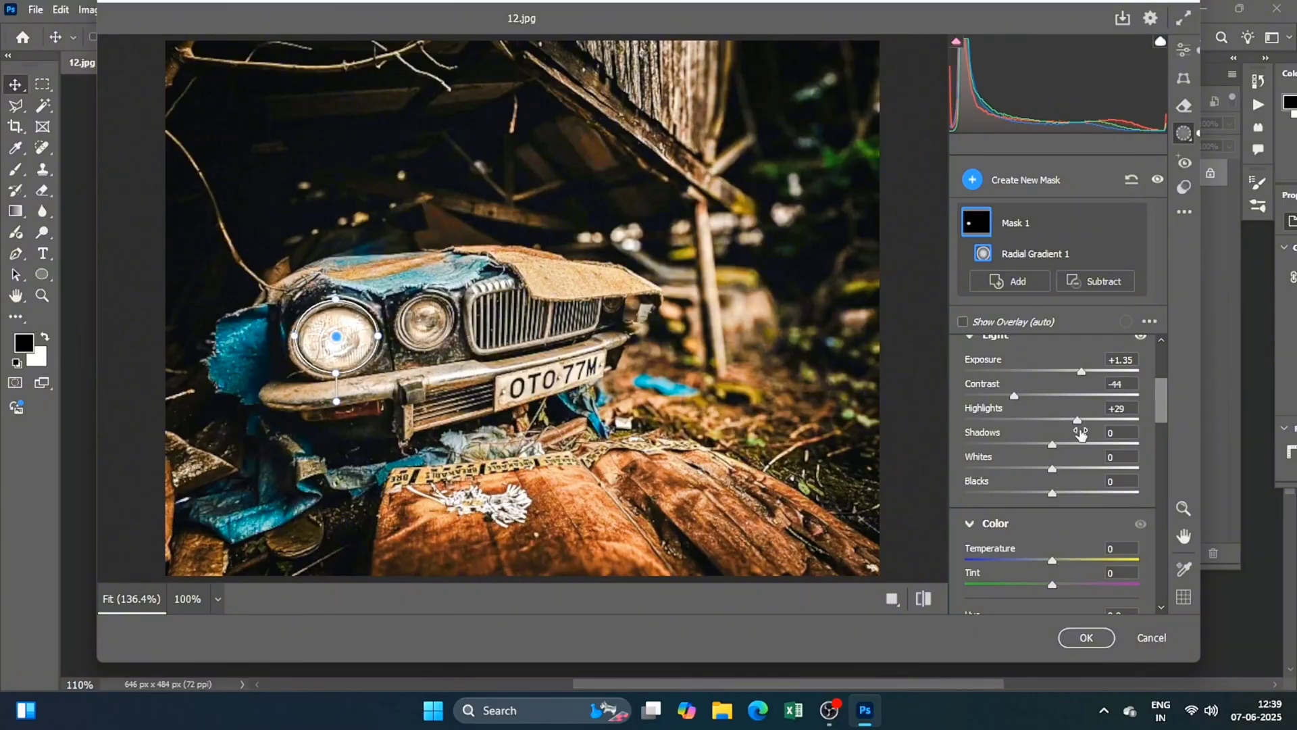
{"action": "left_click_drag", "start_coordinate": [1055, 563], "coordinate": [1108, 562]}
{"action": "left_click_drag", "start_coordinate": [1080, 371], "coordinate": [1096, 371]}
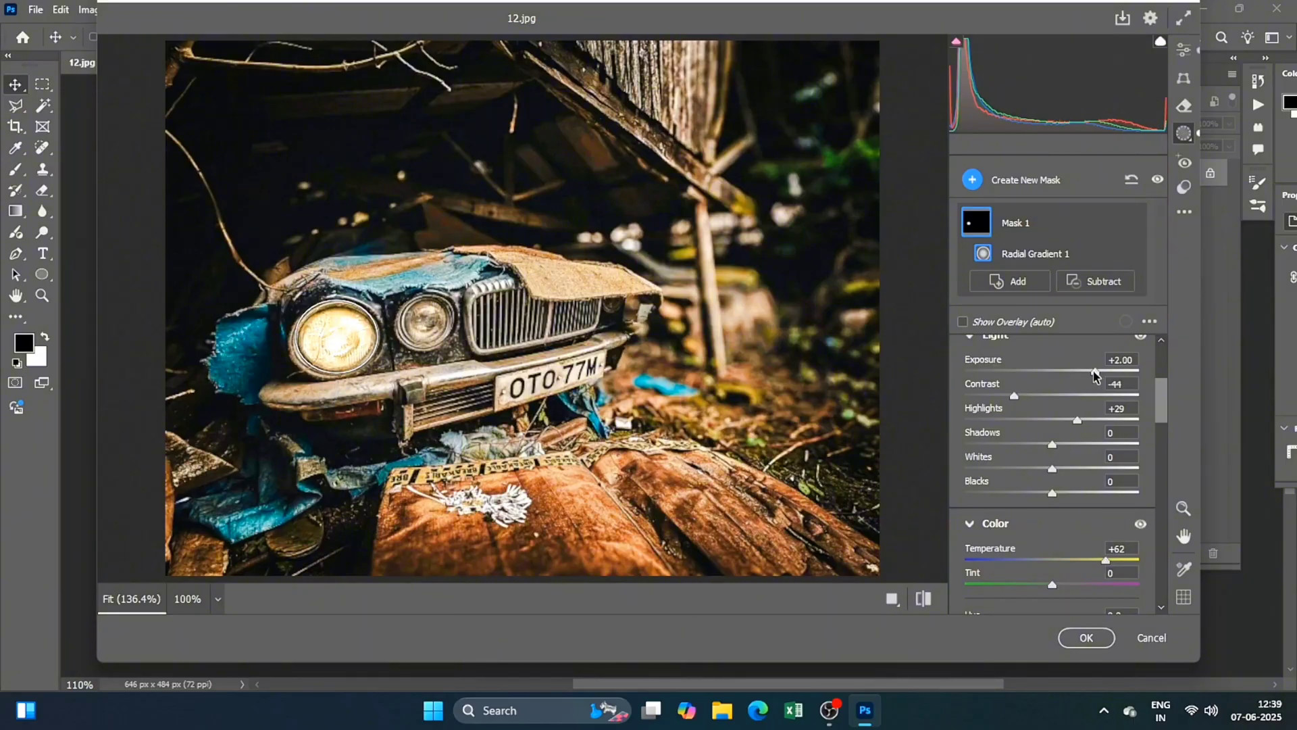
{"action": "mouse_move", "coordinate": [1052, 444]}
{"action": "left_mouse_down"}
{"action": "mouse_move", "coordinate": [991, 446]}
{"action": "mouse_move", "coordinate": [1081, 446]}
{"action": "mouse_move", "coordinate": [968, 446]}
{"action": "left_mouse_up"}
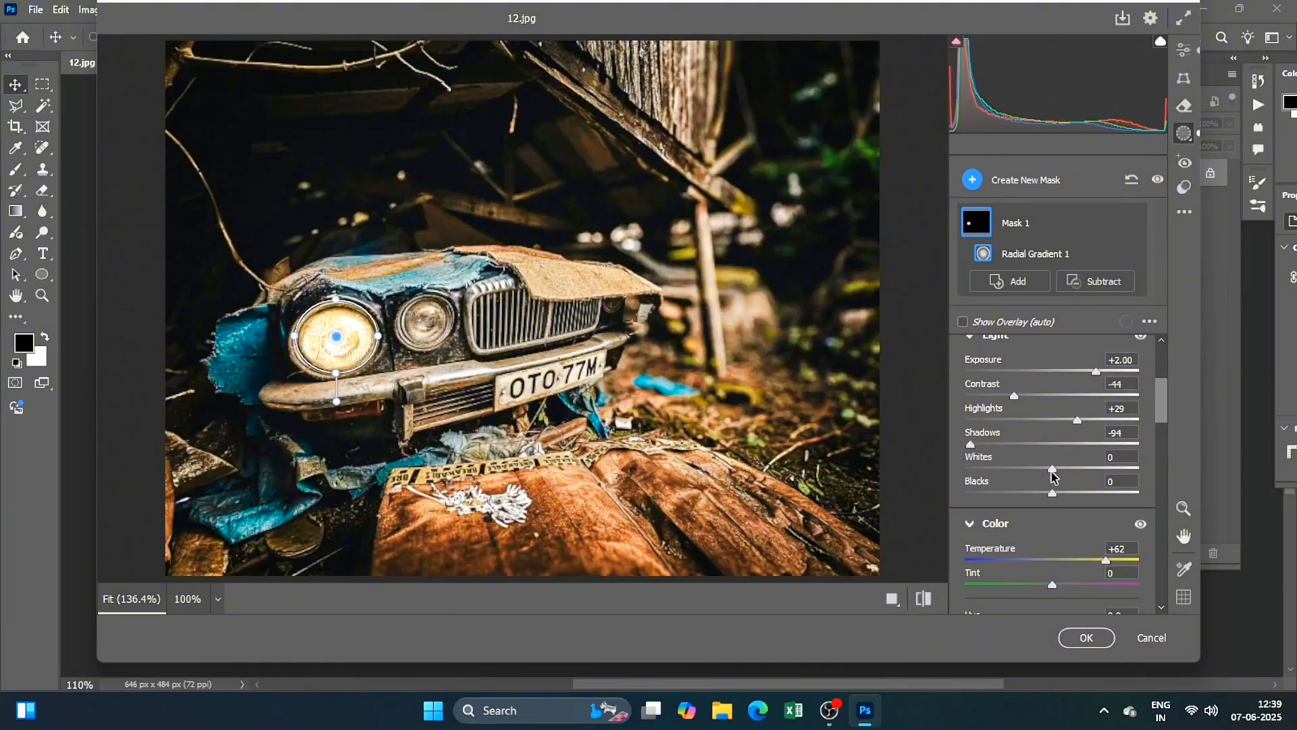
{"action": "mouse_move", "coordinate": [1052, 468]}
{"action": "left_mouse_down"}
{"action": "mouse_move", "coordinate": [1085, 470]}
{"action": "mouse_move", "coordinate": [1014, 471]}
{"action": "mouse_move", "coordinate": [1075, 471]}
{"action": "mouse_move", "coordinate": [1005, 493]}
{"action": "mouse_move", "coordinate": [1089, 493]}
{"action": "mouse_move", "coordinate": [1024, 493]}
{"action": "left_mouse_up"}
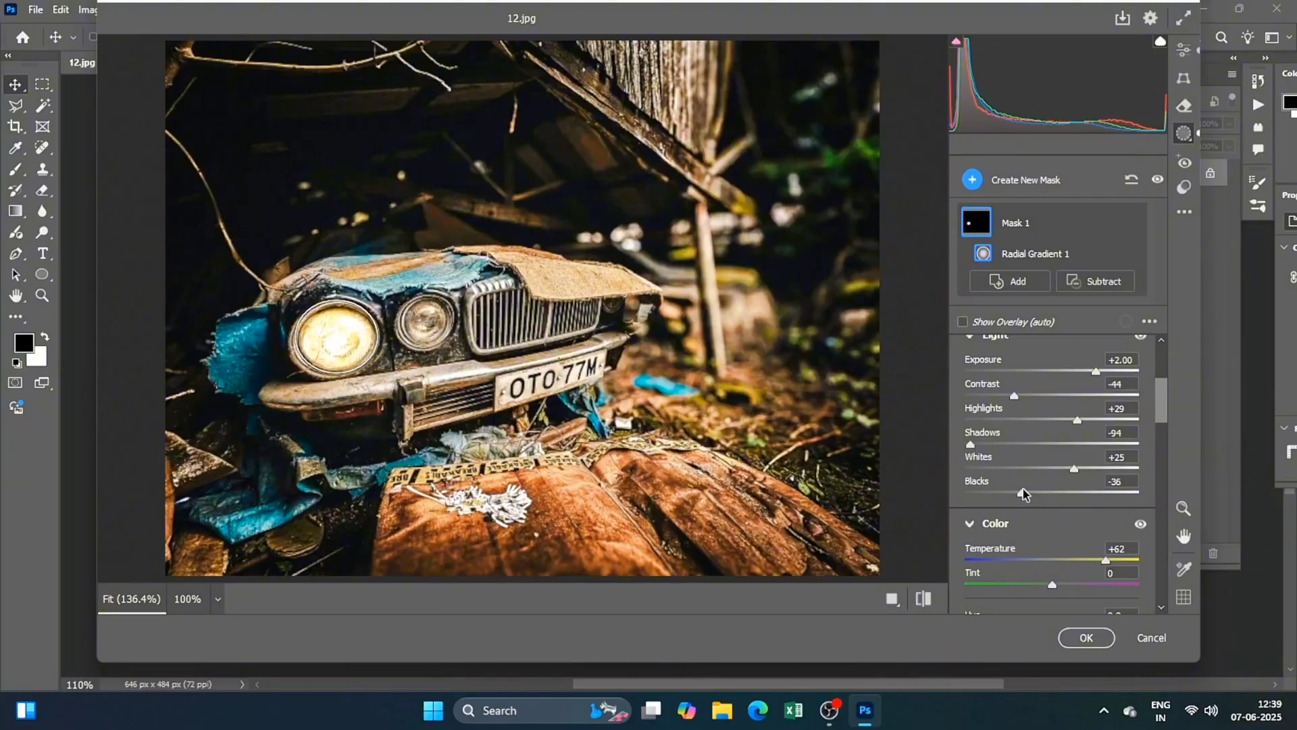
{"action": "scroll", "coordinate": [1045, 519], "scroll_direction": "down", "scroll_amount": 2}
Raise the headlight mask's Saturation to +25
{"action": "scroll", "coordinate": [1045, 519], "scroll_direction": "down", "scroll_amount": 2}
{"action": "scroll", "coordinate": [1045, 519], "scroll_direction": "down", "scroll_amount": 2}
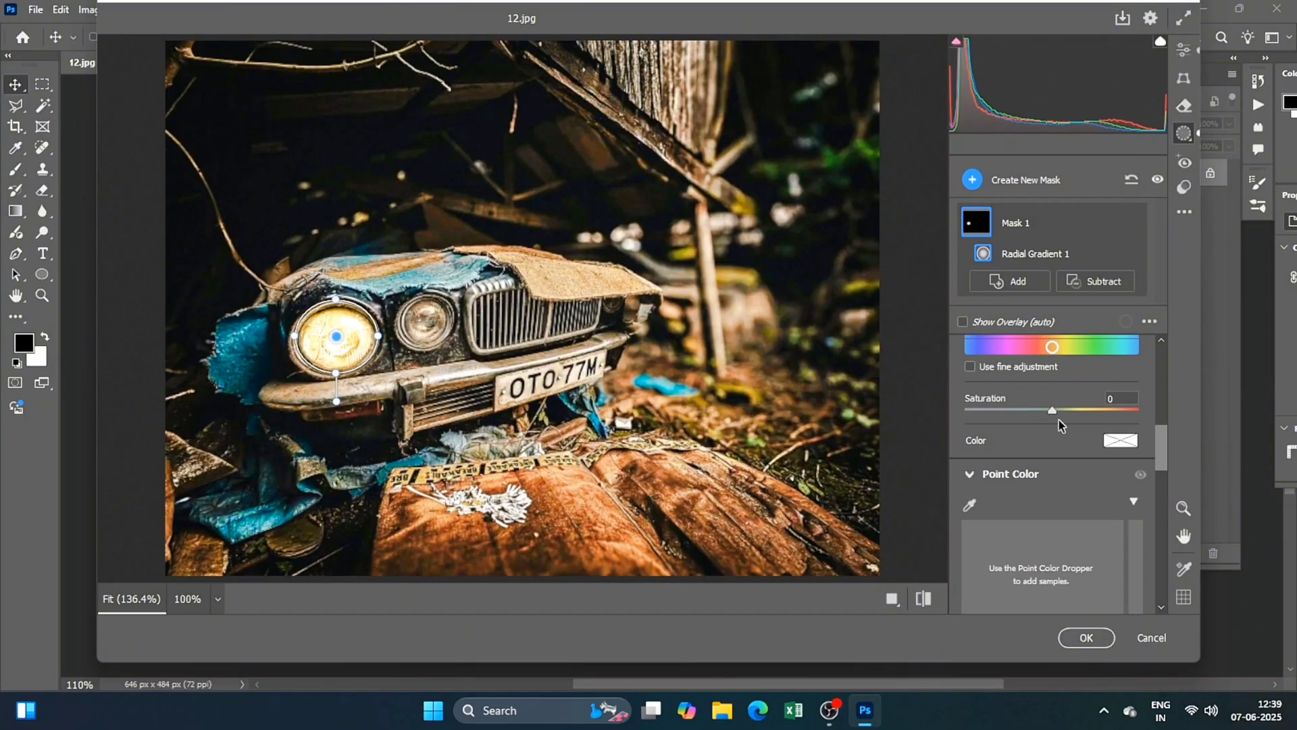
{"action": "left_click_drag", "start_coordinate": [1050, 414], "coordinate": [1078, 413]}
{"action": "scroll", "coordinate": [1069, 457], "scroll_direction": "down", "scroll_amount": 3}
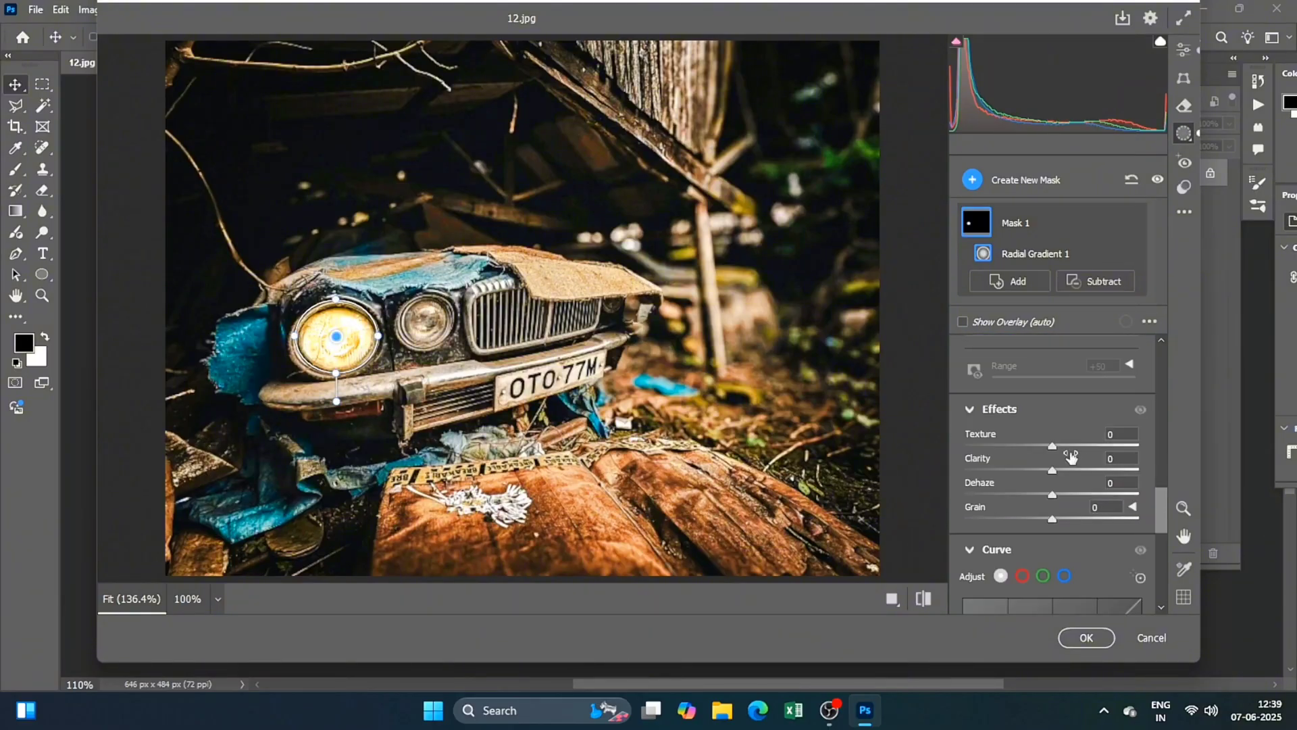
{"action": "scroll", "coordinate": [1069, 457], "scroll_direction": "up", "scroll_amount": 5}
{"action": "scroll", "coordinate": [1069, 453], "scroll_direction": "up", "scroll_amount": 5}
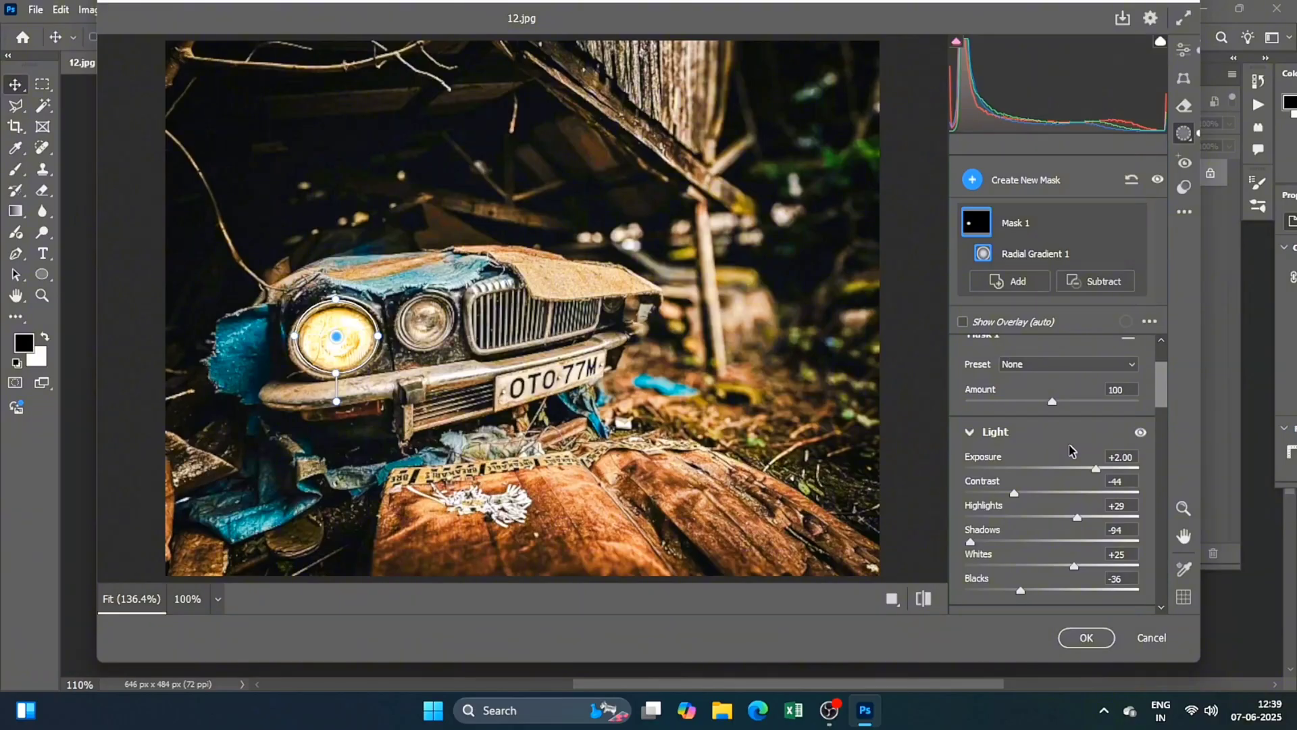
{"action": "scroll", "coordinate": [1069, 451], "scroll_direction": "up", "scroll_amount": 2}
Scroll through Mask 1's Light and Color sliders to review its settings
{"action": "scroll", "coordinate": [1070, 446], "scroll_direction": "down", "scroll_amount": 3}
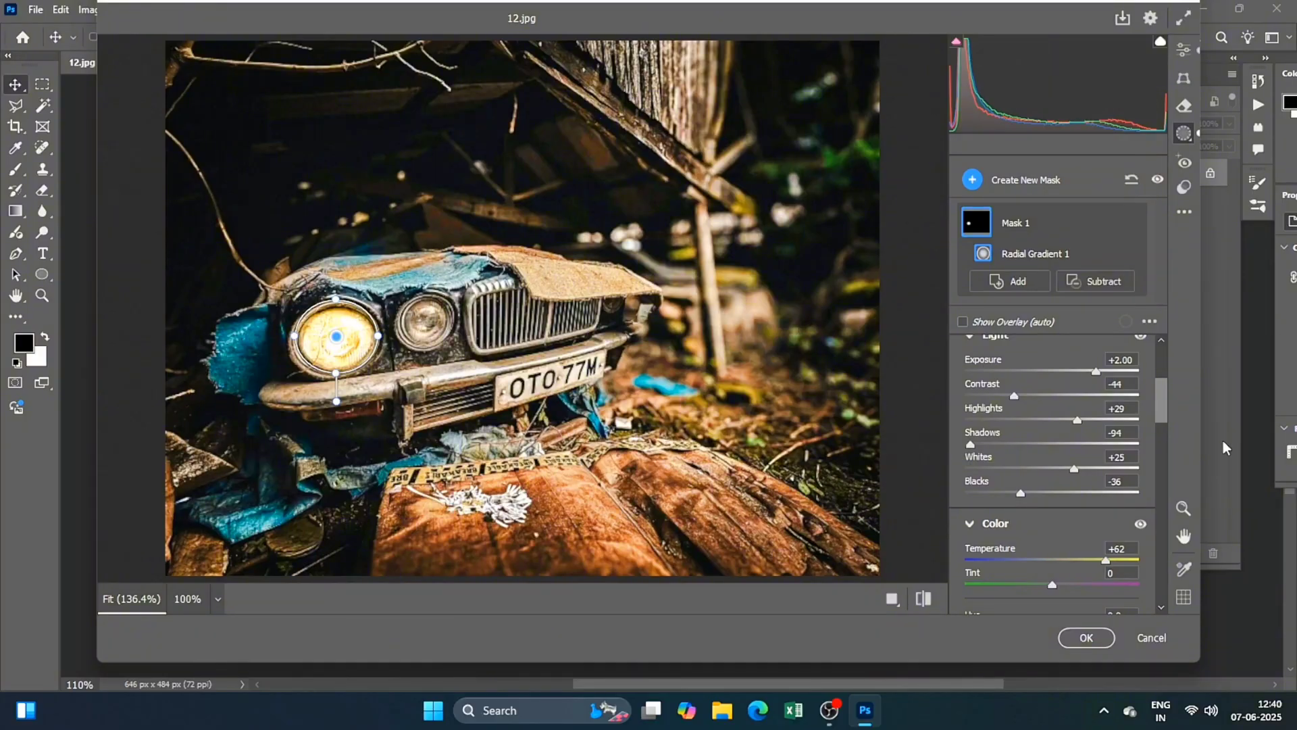
{"action": "scroll", "coordinate": [1102, 355], "scroll_direction": "down", "scroll_amount": 2}
{"action": "scroll", "coordinate": [1088, 391], "scroll_direction": "down", "scroll_amount": 3}
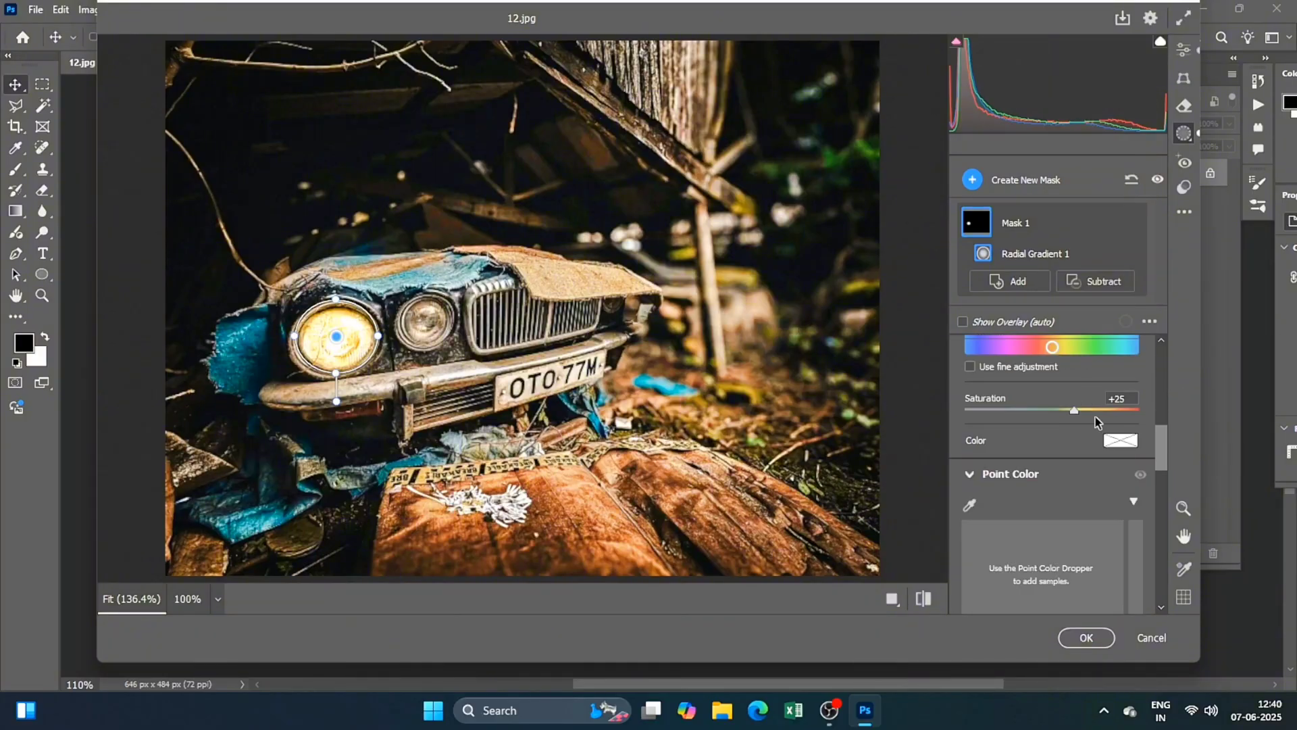
{"action": "scroll", "coordinate": [1074, 446], "scroll_direction": "down", "scroll_amount": 3}
{"action": "scroll", "coordinate": [1063, 473], "scroll_direction": "up", "scroll_amount": 2}
{"action": "scroll", "coordinate": [1064, 473], "scroll_direction": "up", "scroll_amount": 1}
Add Mask 2 as a radial gradient centred over the smaller right headlight, zoomed to 150%
{"action": "left_click", "coordinate": [972, 180]}
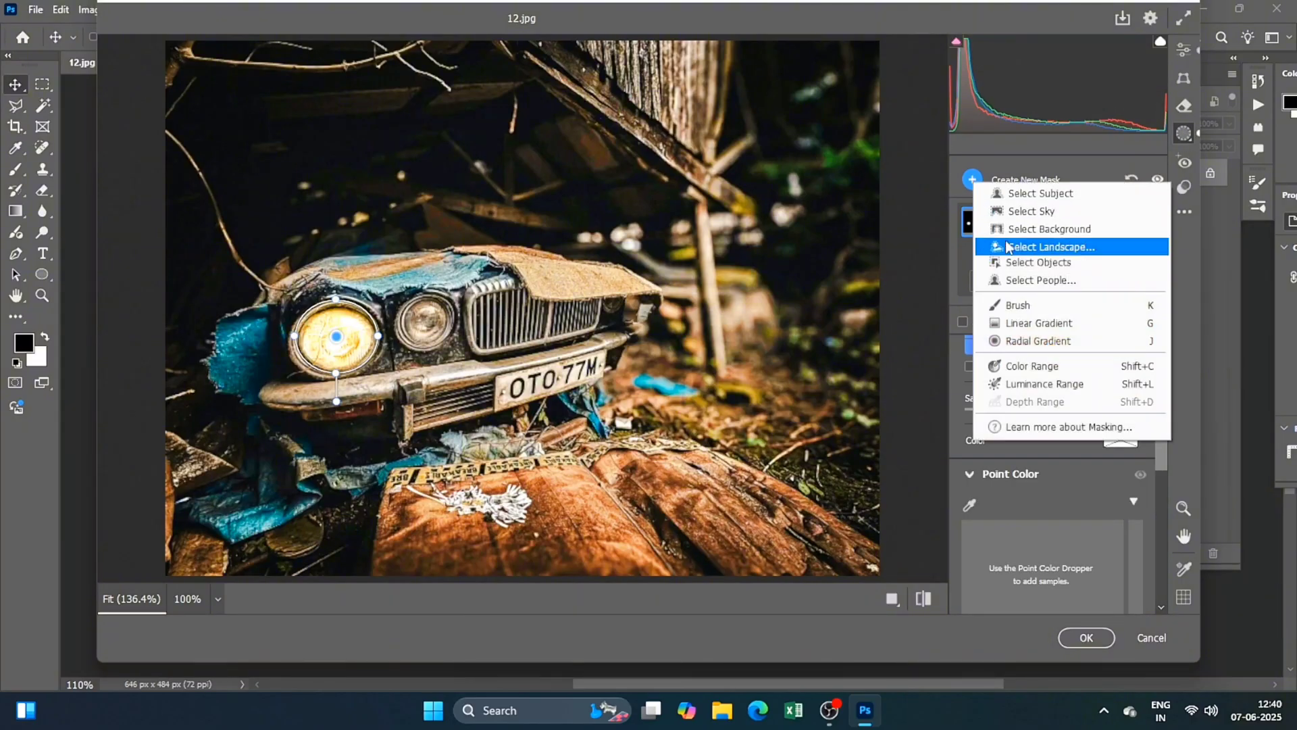
{"action": "left_click", "coordinate": [1038, 341]}
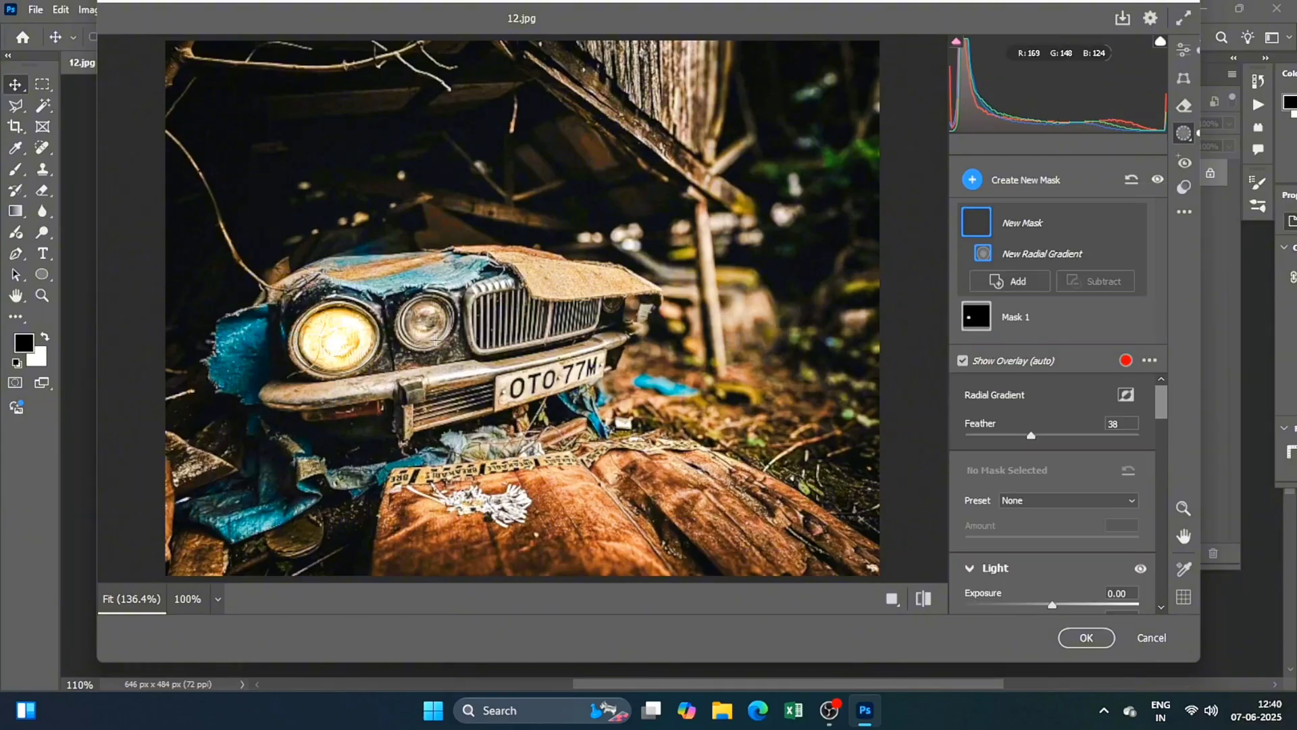
{"action": "key", "text": "ctrl+equal"}
{"action": "left_click_drag", "start_coordinate": [411, 305], "coordinate": [432, 326]}
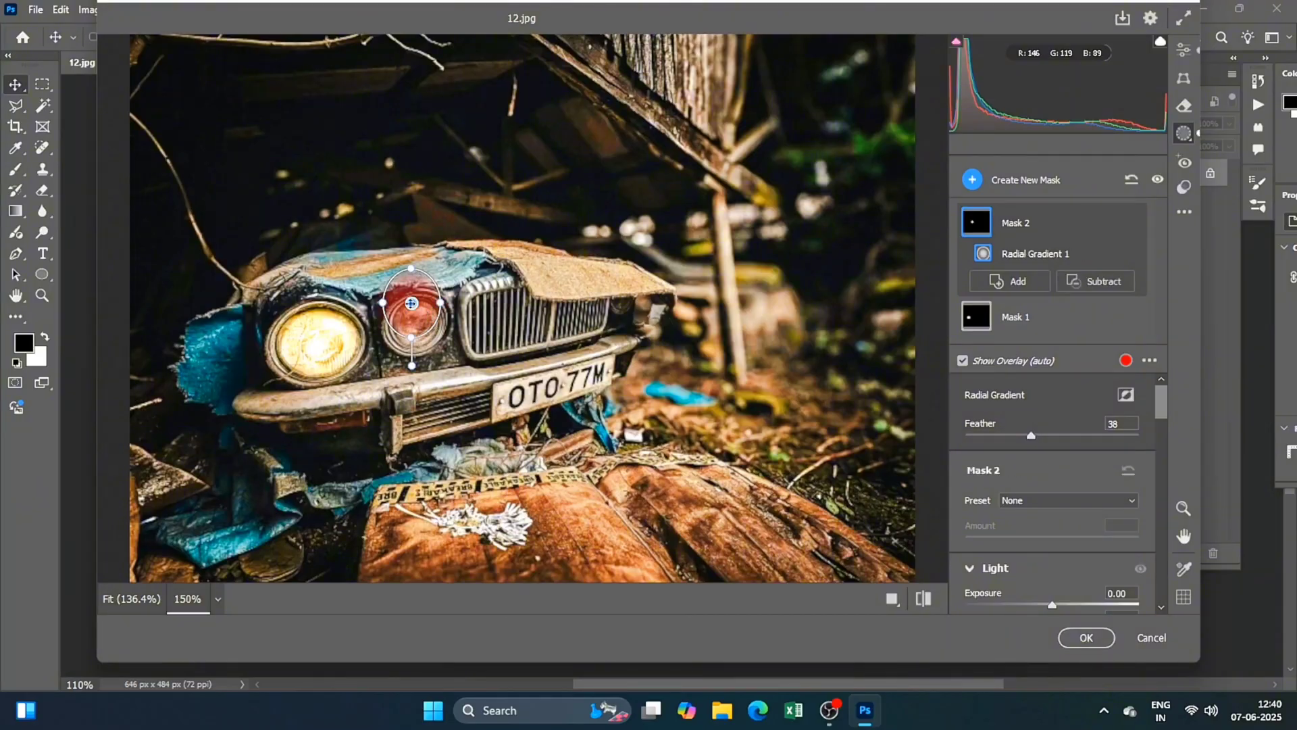
{"action": "mouse_move", "coordinate": [412, 317]}
{"action": "left_mouse_down"}
{"action": "mouse_move", "coordinate": [418, 352]}
{"action": "mouse_move", "coordinate": [416, 327]}
{"action": "left_mouse_up"}
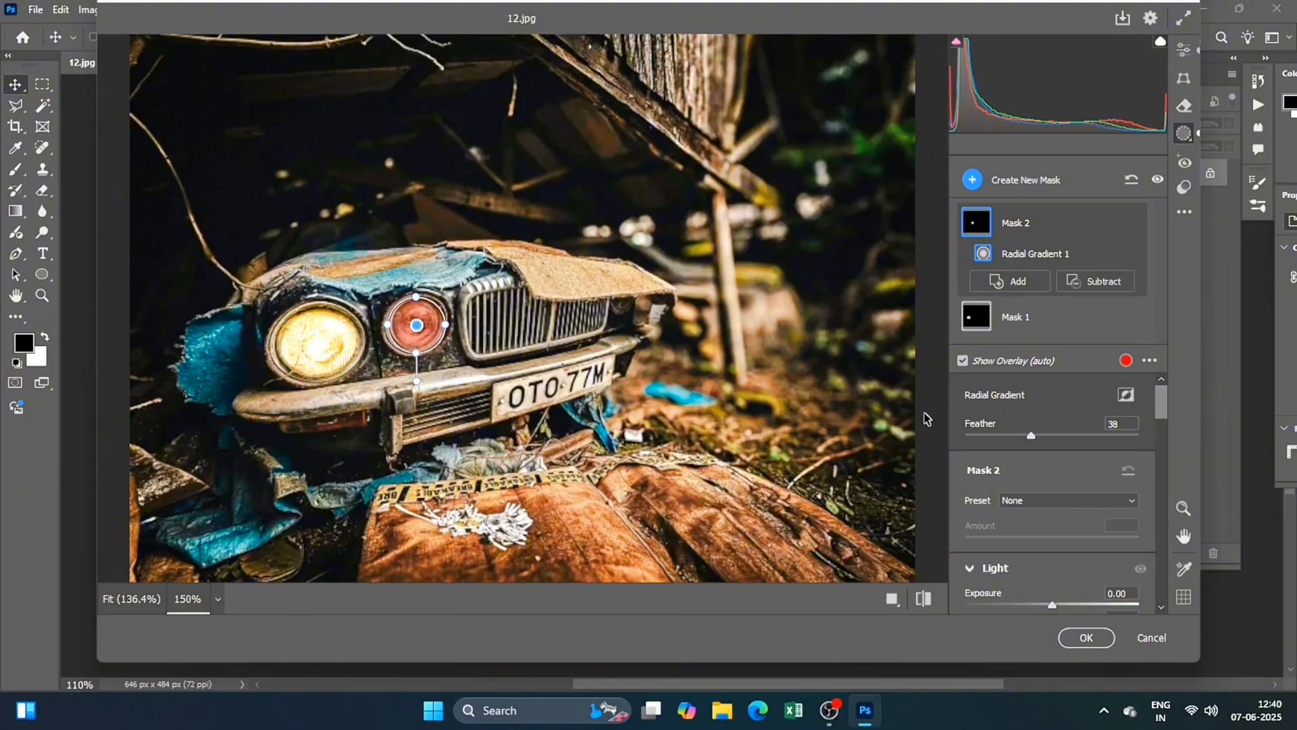
{"action": "scroll", "coordinate": [923, 417], "scroll_direction": "down", "scroll_amount": 2}
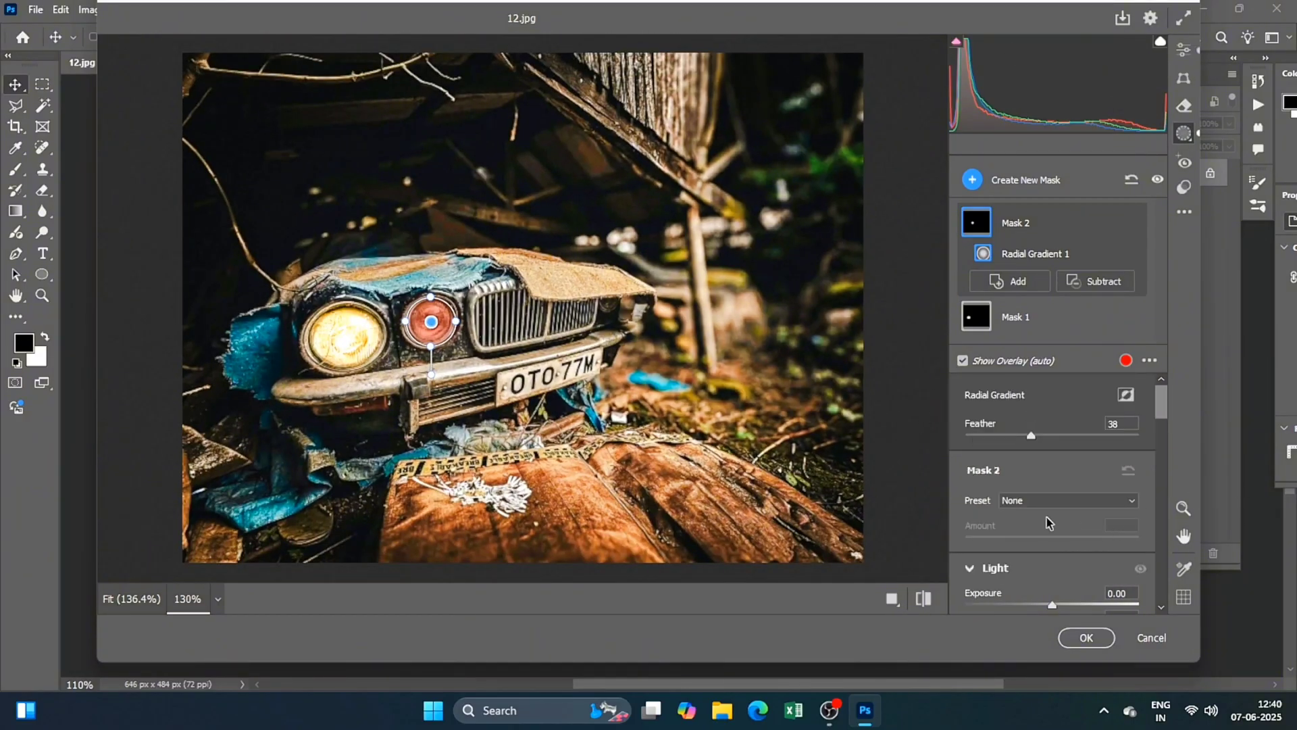
{"action": "scroll", "coordinate": [1066, 498], "scroll_direction": "down", "scroll_amount": 2}
{"action": "scroll", "coordinate": [1065, 498], "scroll_direction": "down", "scroll_amount": 2}
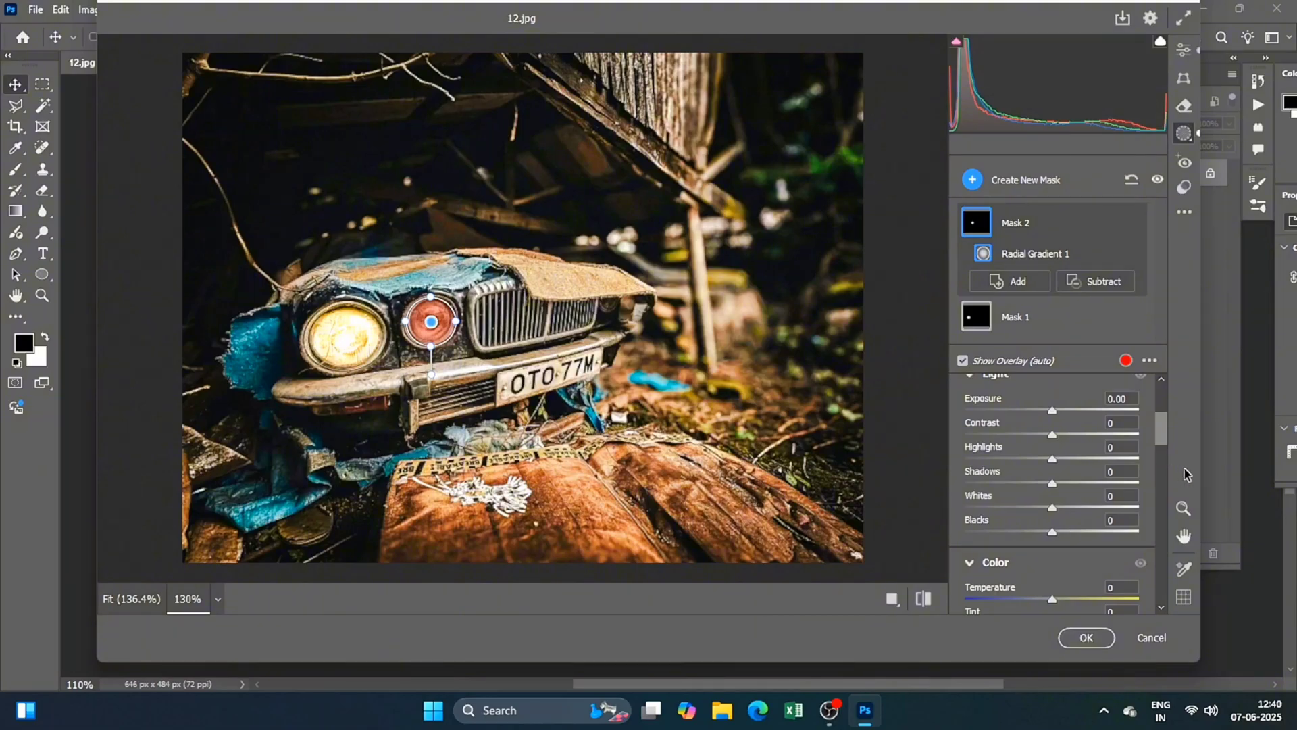
Give Mask 2 Exposure +2.00, Contrast -44, Highlights +29, Shadows -93, Whites +25, Blacks -36
{"action": "left_click_drag", "start_coordinate": [1053, 410], "coordinate": [1063, 410]}
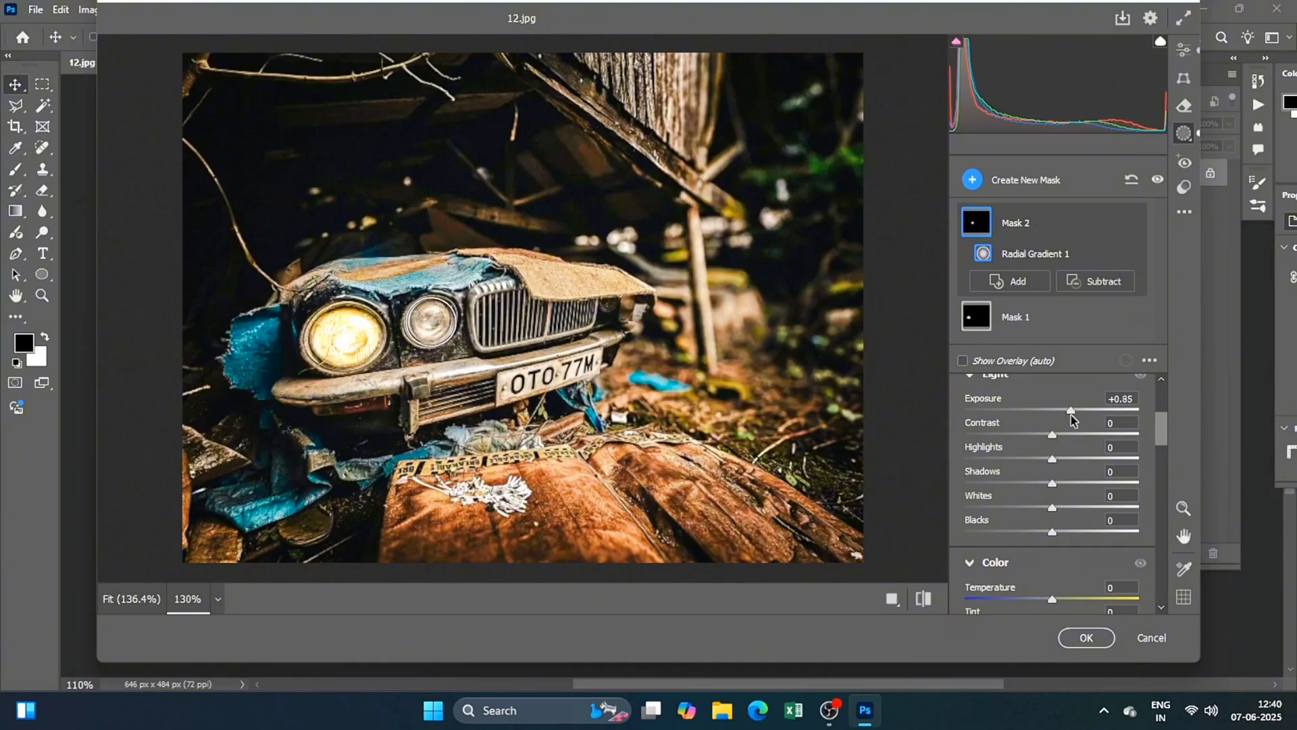
{"action": "left_click_drag", "start_coordinate": [1071, 415], "coordinate": [1090, 423]}
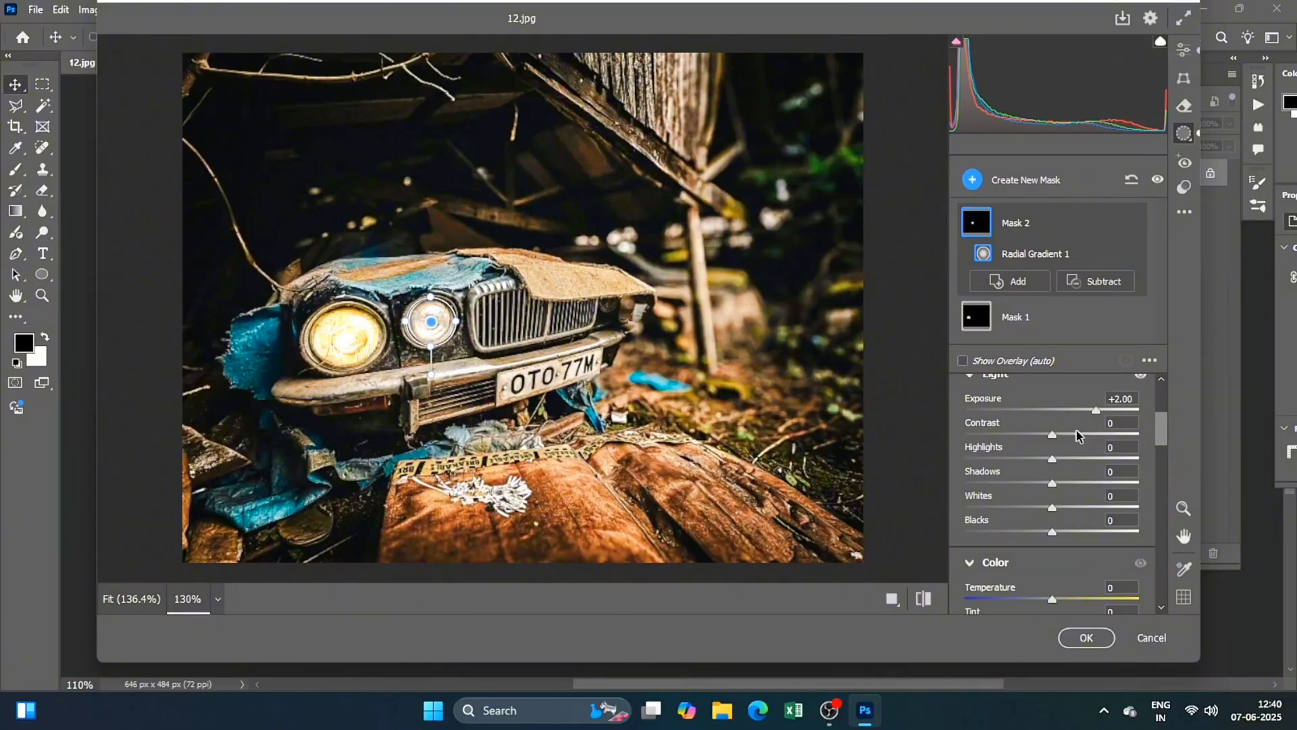
{"action": "mouse_move", "coordinate": [1055, 438]}
{"action": "left_mouse_down"}
{"action": "mouse_move", "coordinate": [1001, 442]}
{"action": "mouse_move", "coordinate": [1017, 443]}
{"action": "left_mouse_up"}
{"action": "left_click", "coordinate": [1126, 444]}
{"action": "key", "text": "Up"}
{"action": "key", "text": "Up"}
{"action": "key", "text": "Up"}
{"action": "key", "text": "Up"}
{"action": "key", "text": "Up"}
{"action": "left_click_drag", "start_coordinate": [1062, 465], "coordinate": [1065, 465]}
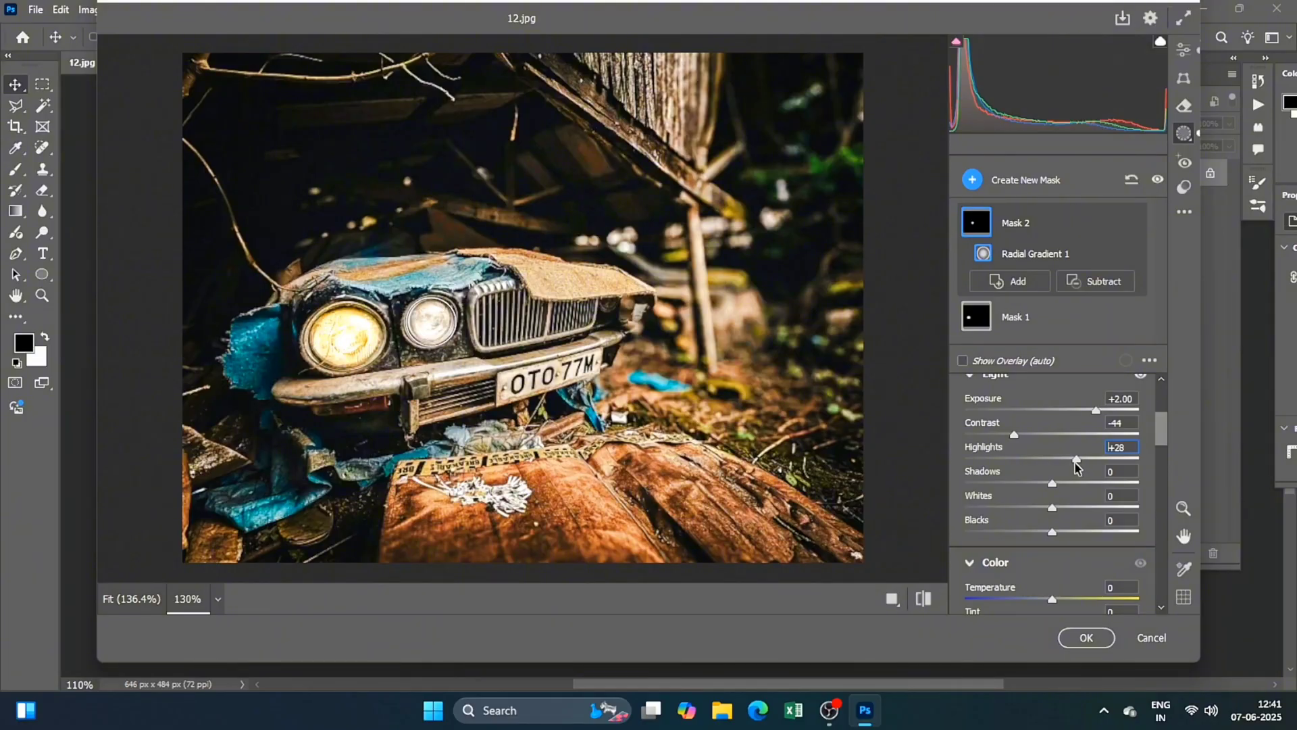
{"action": "left_click_drag", "start_coordinate": [1078, 466], "coordinate": [1078, 467]}
{"action": "left_click_drag", "start_coordinate": [1052, 484], "coordinate": [972, 497]}
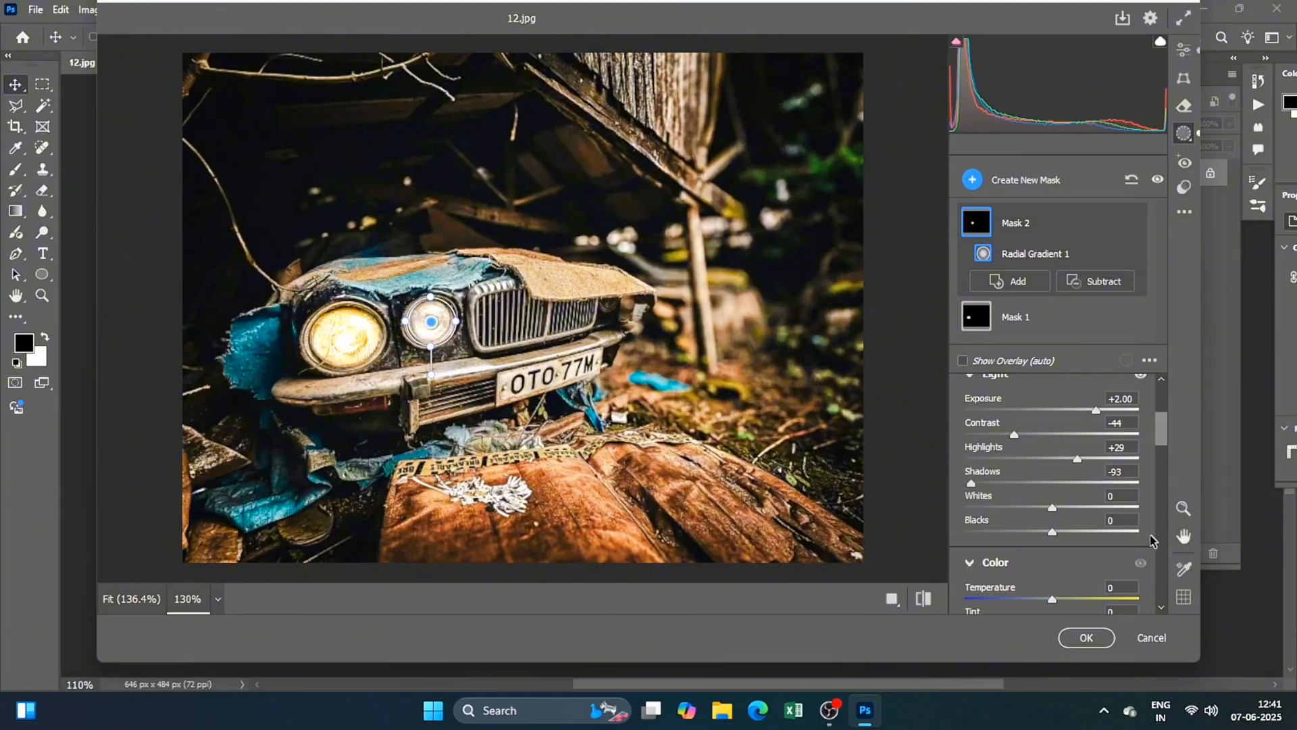
{"action": "mouse_move", "coordinate": [1052, 508]}
{"action": "left_mouse_down"}
{"action": "mouse_move", "coordinate": [1075, 511]}
{"action": "mouse_move", "coordinate": [1018, 533]}
{"action": "left_mouse_up"}
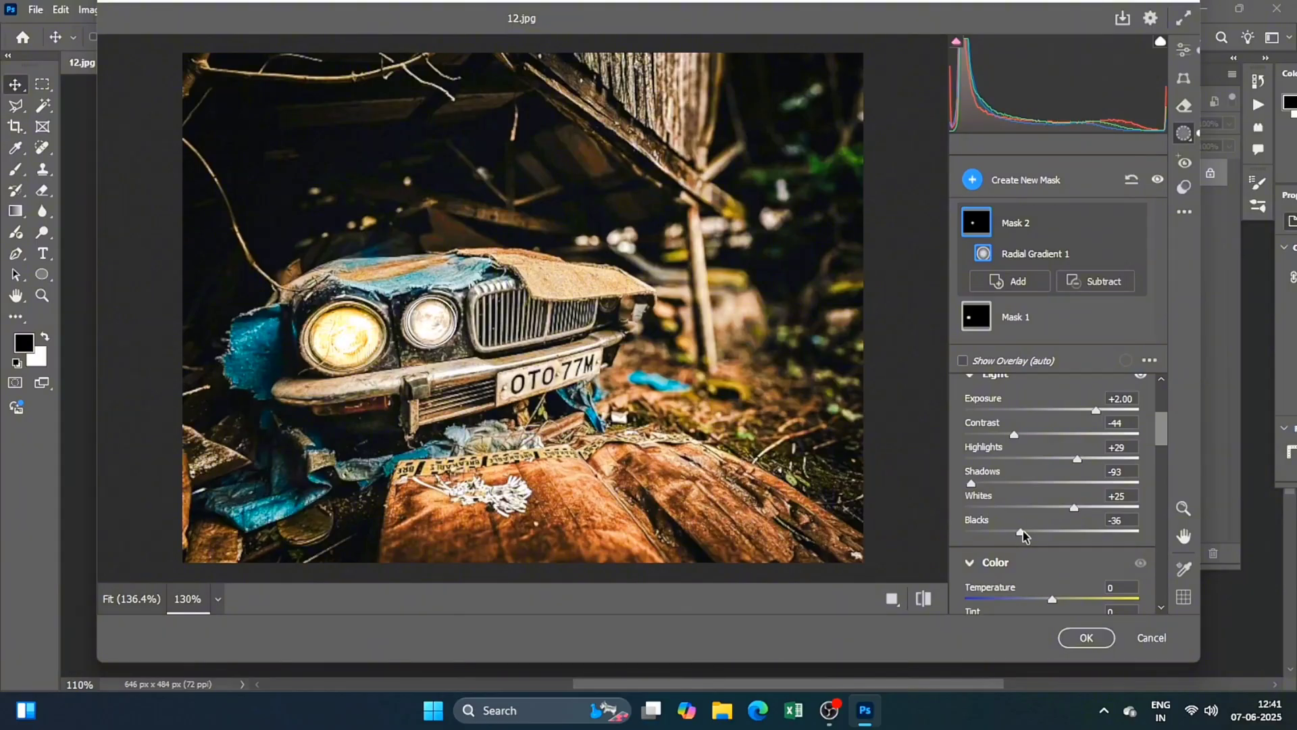
{"action": "scroll", "coordinate": [1040, 527], "scroll_direction": "down", "scroll_amount": 3}
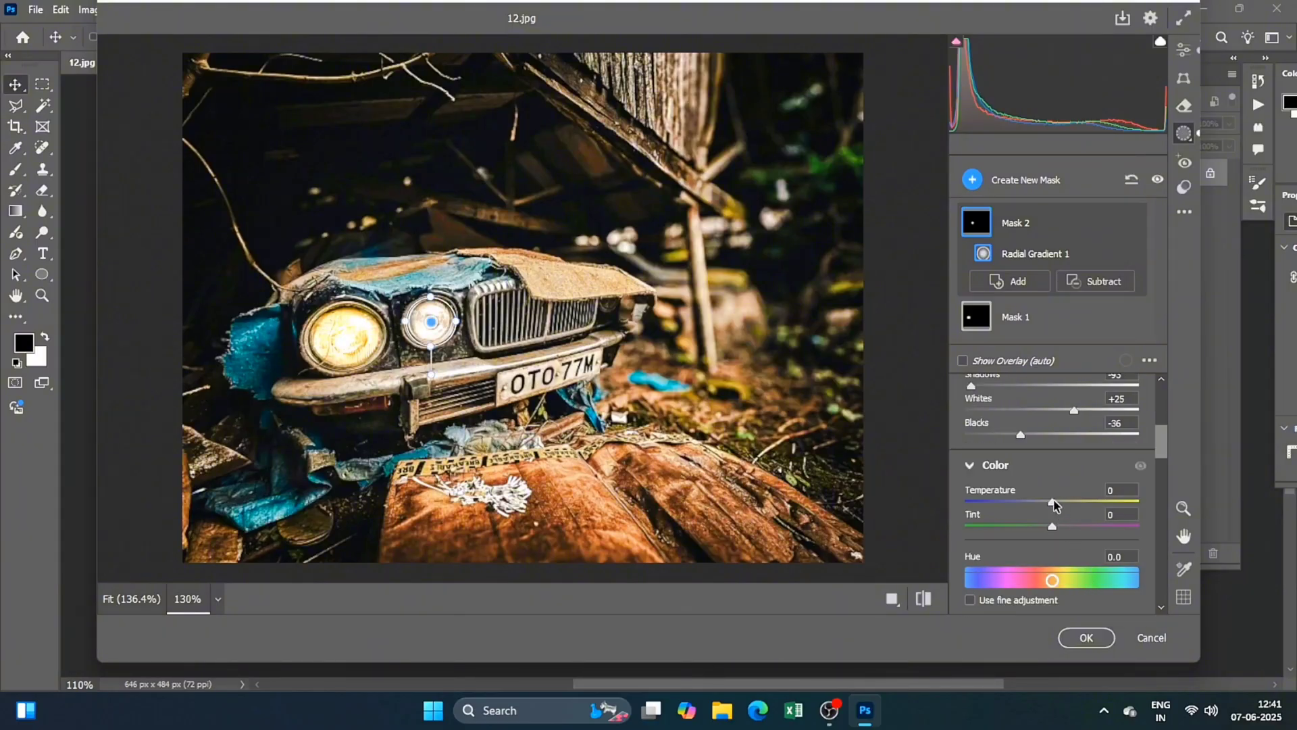
Set Mask 2 Temperature +62 and Saturation +25, then begin a new linear gradient mask
{"action": "left_click_drag", "start_coordinate": [1052, 503], "coordinate": [1108, 512]}
{"action": "left_click_drag", "start_coordinate": [1106, 510], "coordinate": [1106, 510]}
{"action": "scroll", "coordinate": [1084, 509], "scroll_direction": "down", "scroll_amount": 3}
{"action": "scroll", "coordinate": [1076, 487], "scroll_direction": "down", "scroll_amount": 3}
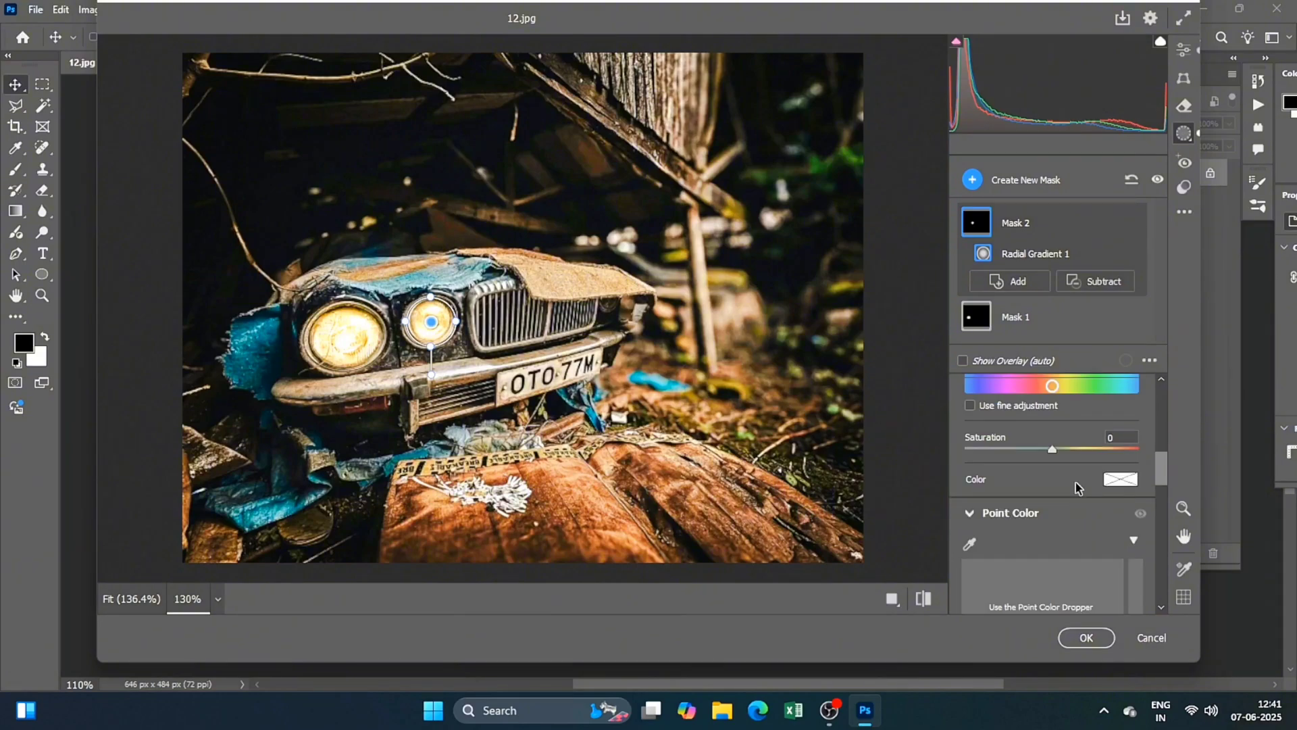
{"action": "left_click_drag", "start_coordinate": [1054, 449], "coordinate": [1080, 449]}
{"action": "left_click", "coordinate": [971, 180]}
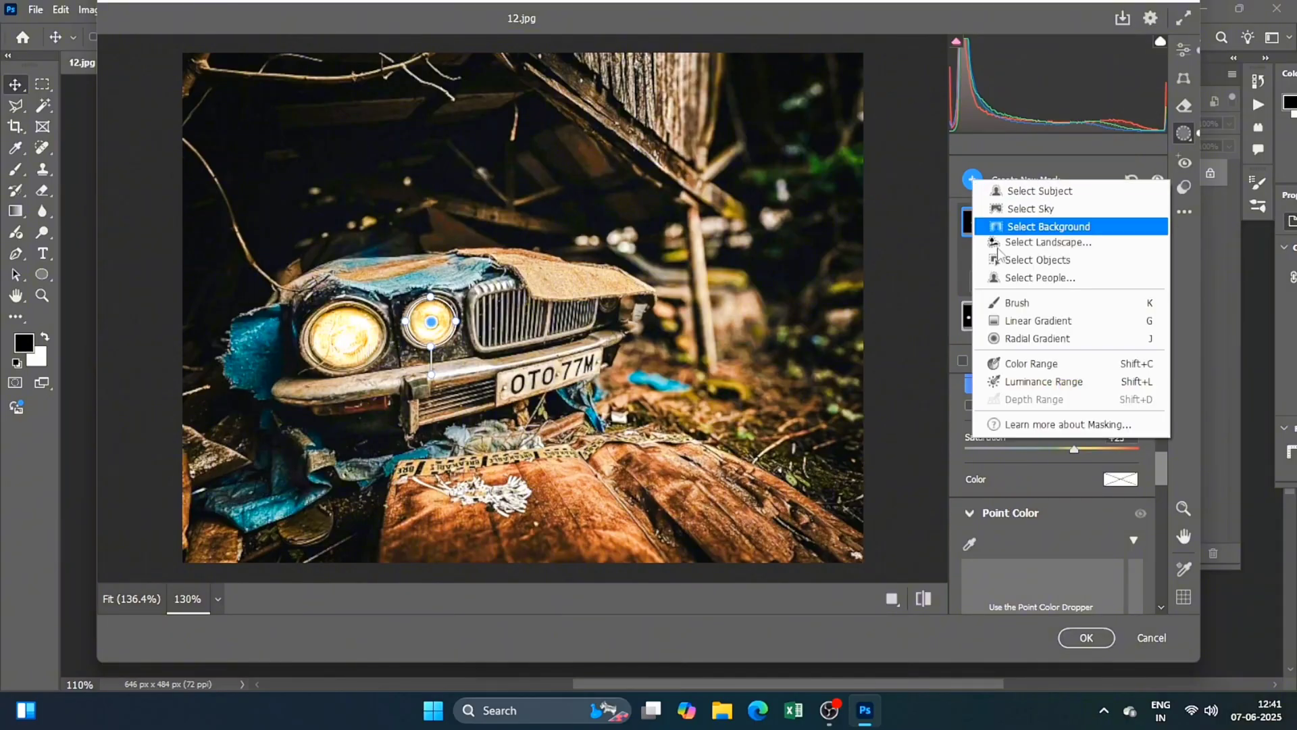
{"action": "left_click", "coordinate": [1041, 323]}
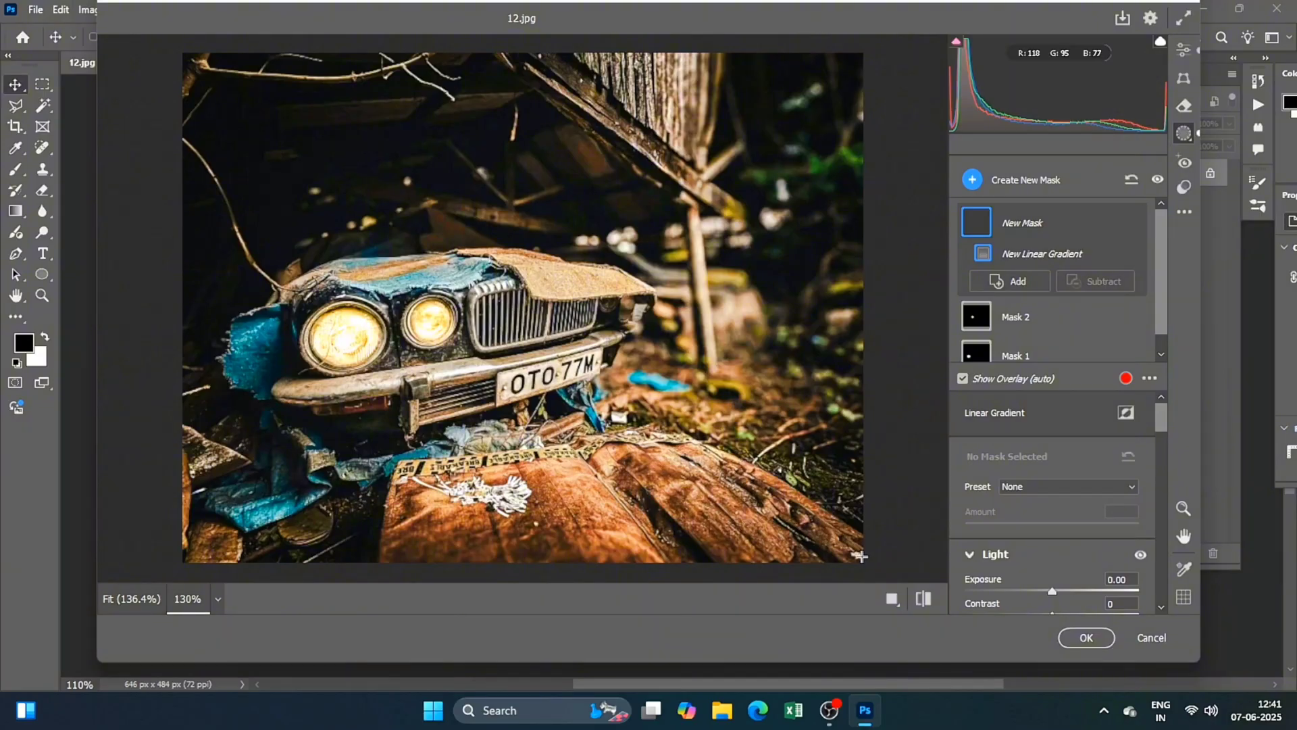
Lay Mask 3's linear gradient inward from the bottom-right corner toward the image centre
{"action": "left_click_drag", "start_coordinate": [859, 556], "coordinate": [621, 323]}
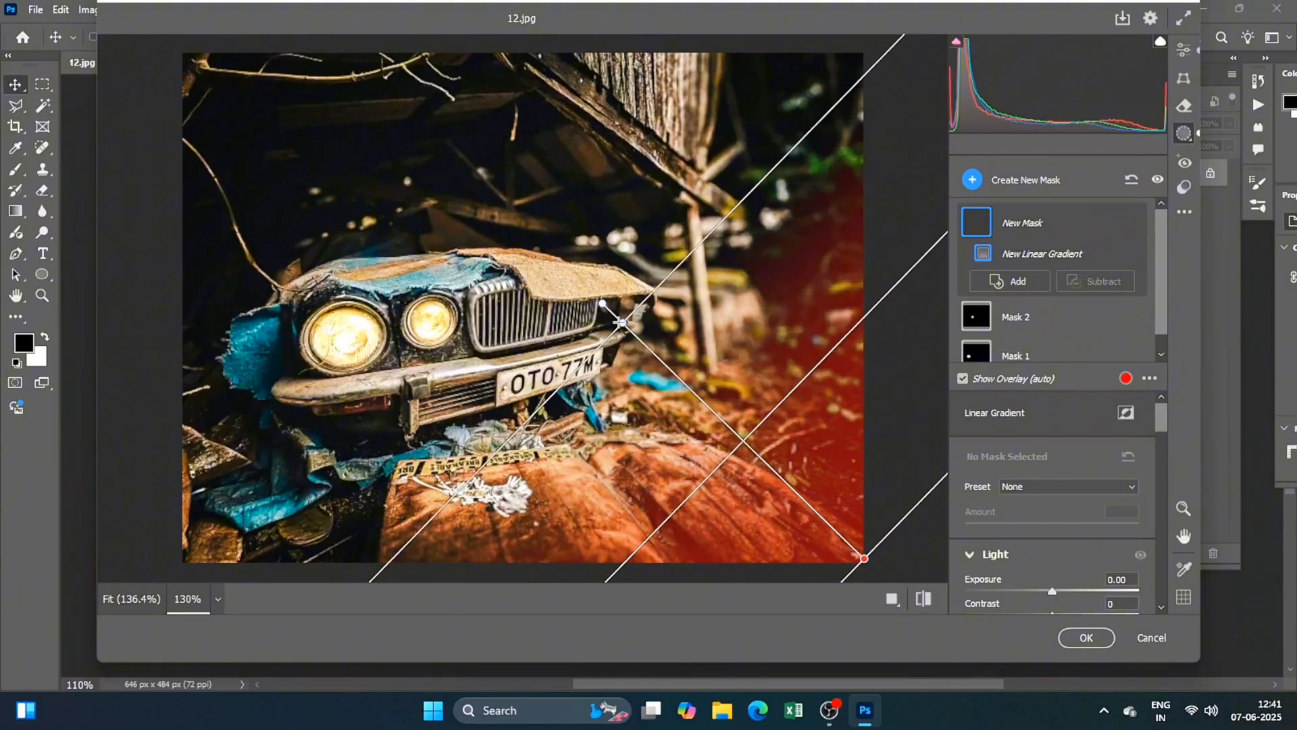
{"action": "left_click_drag", "start_coordinate": [621, 323], "coordinate": [591, 261]}
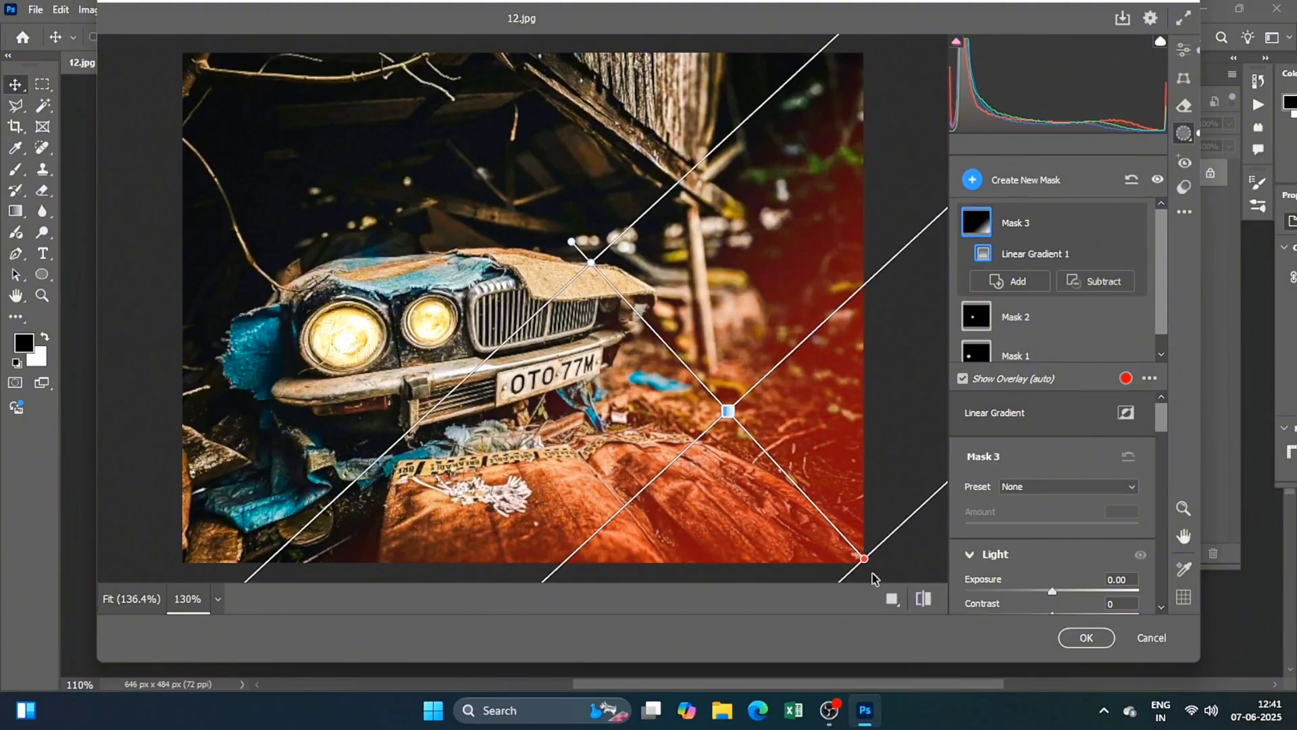
{"action": "left_click_drag", "start_coordinate": [864, 559], "coordinate": [715, 394]}
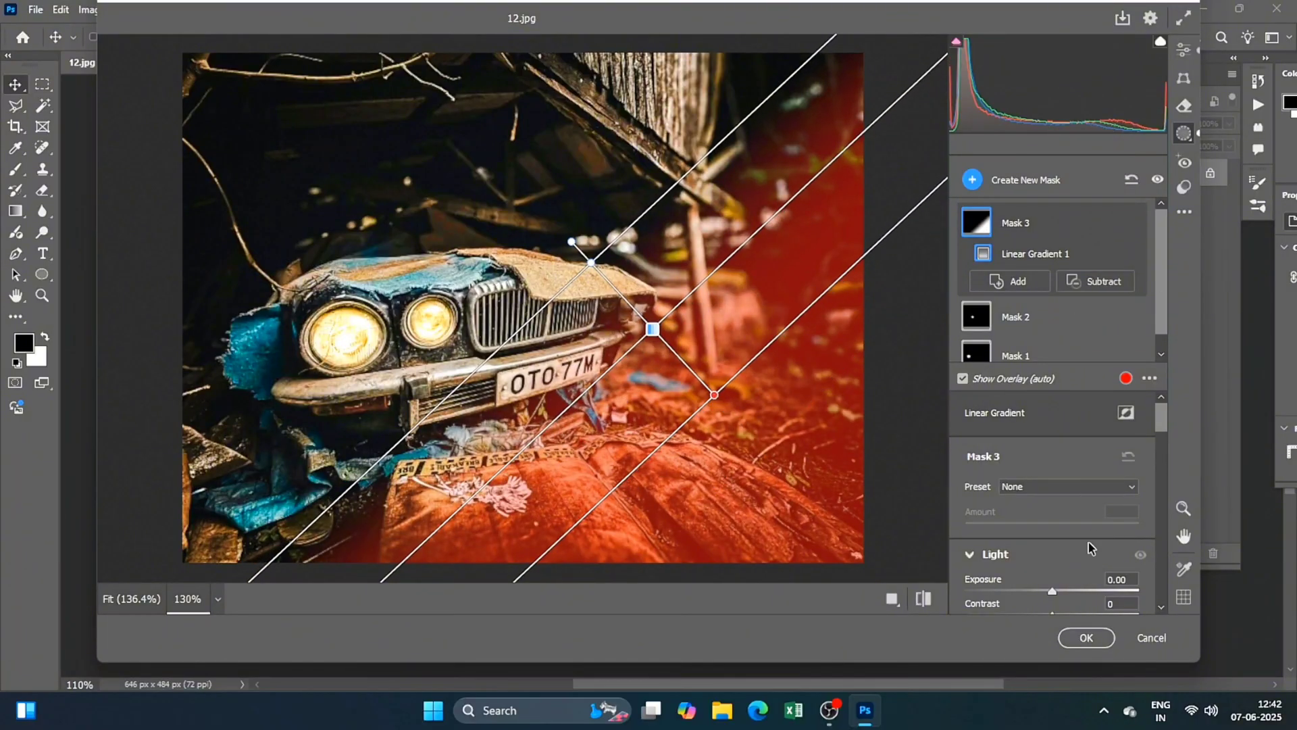
Tone the corner with Exposure -0.35, Contrast -46, Highlights +35, Shadows -62, Whites +18, Blacks +8
{"action": "scroll", "coordinate": [1089, 547], "scroll_direction": "down", "scroll_amount": 3}
{"action": "mouse_move", "coordinate": [1052, 493]}
{"action": "left_mouse_down"}
{"action": "mouse_move", "coordinate": [1030, 495]}
{"action": "mouse_move", "coordinate": [1045, 495]}
{"action": "mouse_move", "coordinate": [1049, 517]}
{"action": "mouse_move", "coordinate": [999, 517]}
{"action": "mouse_move", "coordinate": [1112, 542]}
{"action": "mouse_move", "coordinate": [999, 566]}
{"action": "left_mouse_up"}
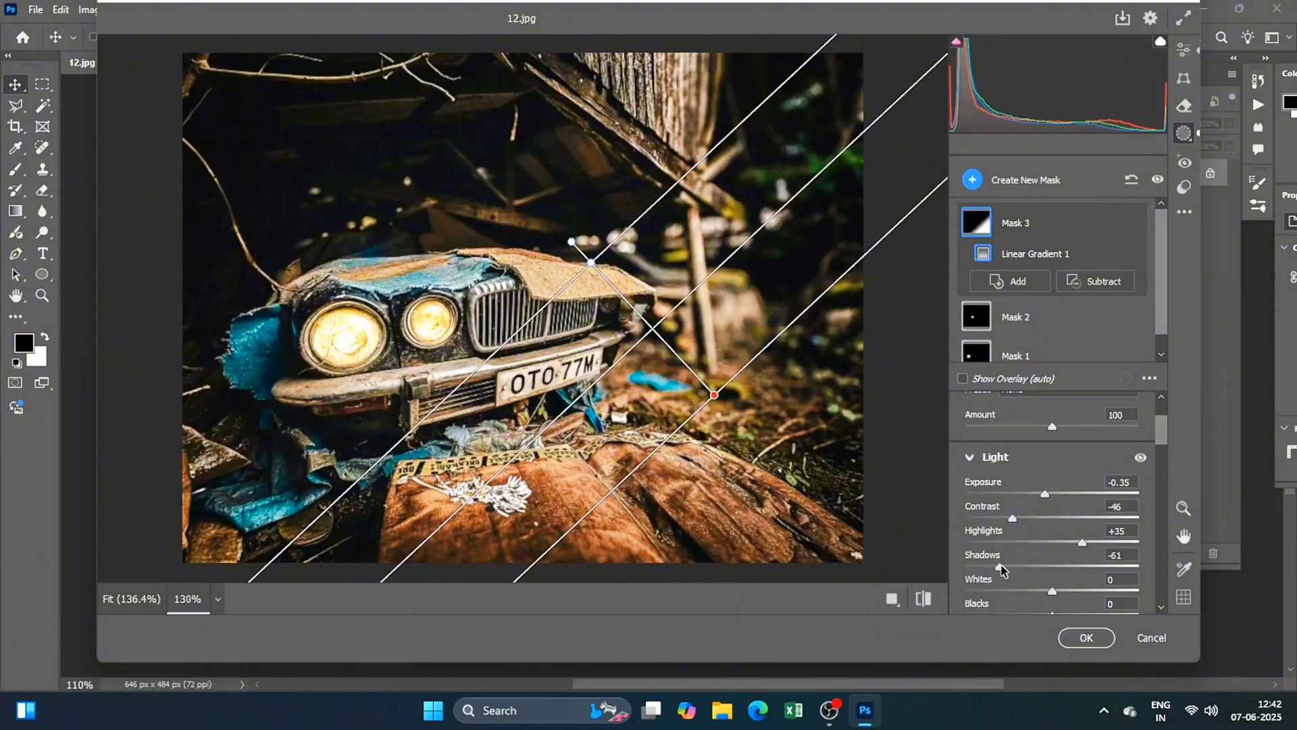
{"action": "scroll", "coordinate": [1026, 571], "scroll_direction": "down", "scroll_amount": 3}
{"action": "mouse_move", "coordinate": [1053, 494]}
{"action": "left_mouse_down"}
{"action": "mouse_move", "coordinate": [1068, 494]}
{"action": "mouse_move", "coordinate": [1059, 527]}
{"action": "left_mouse_up"}
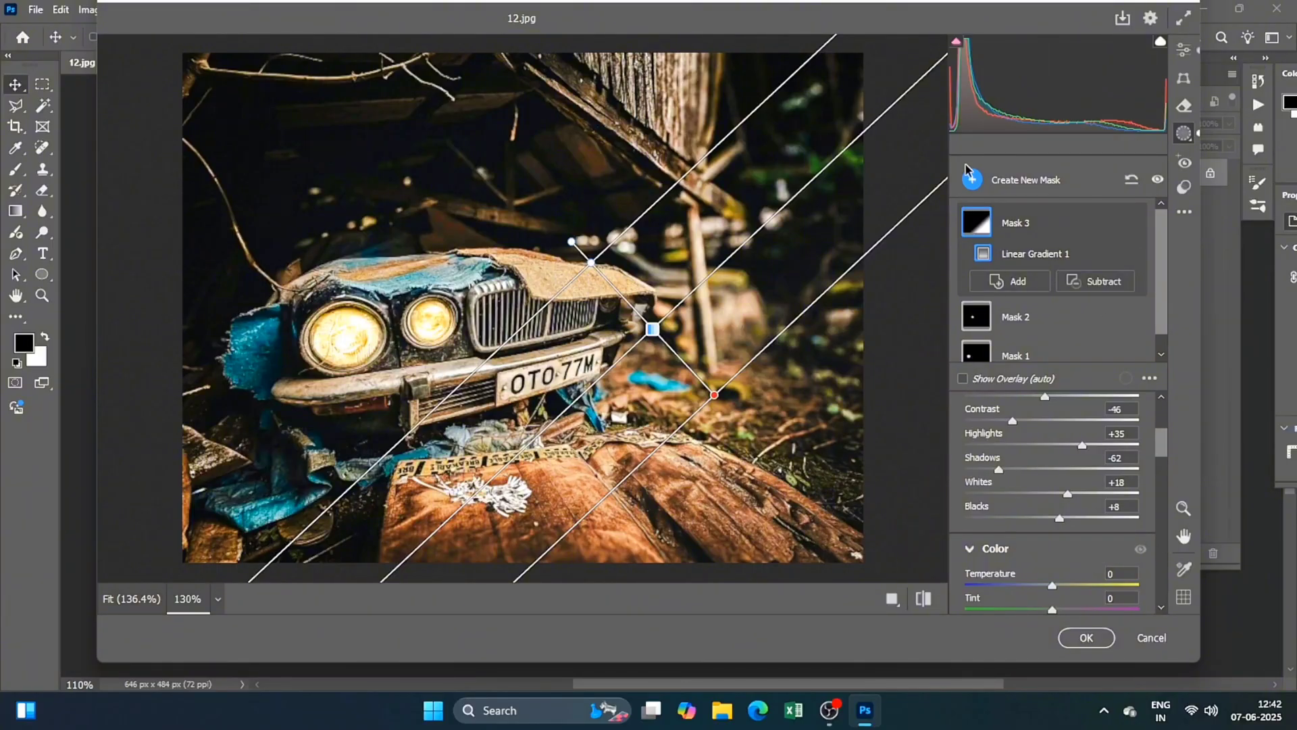
{"action": "left_click", "coordinate": [972, 181]}
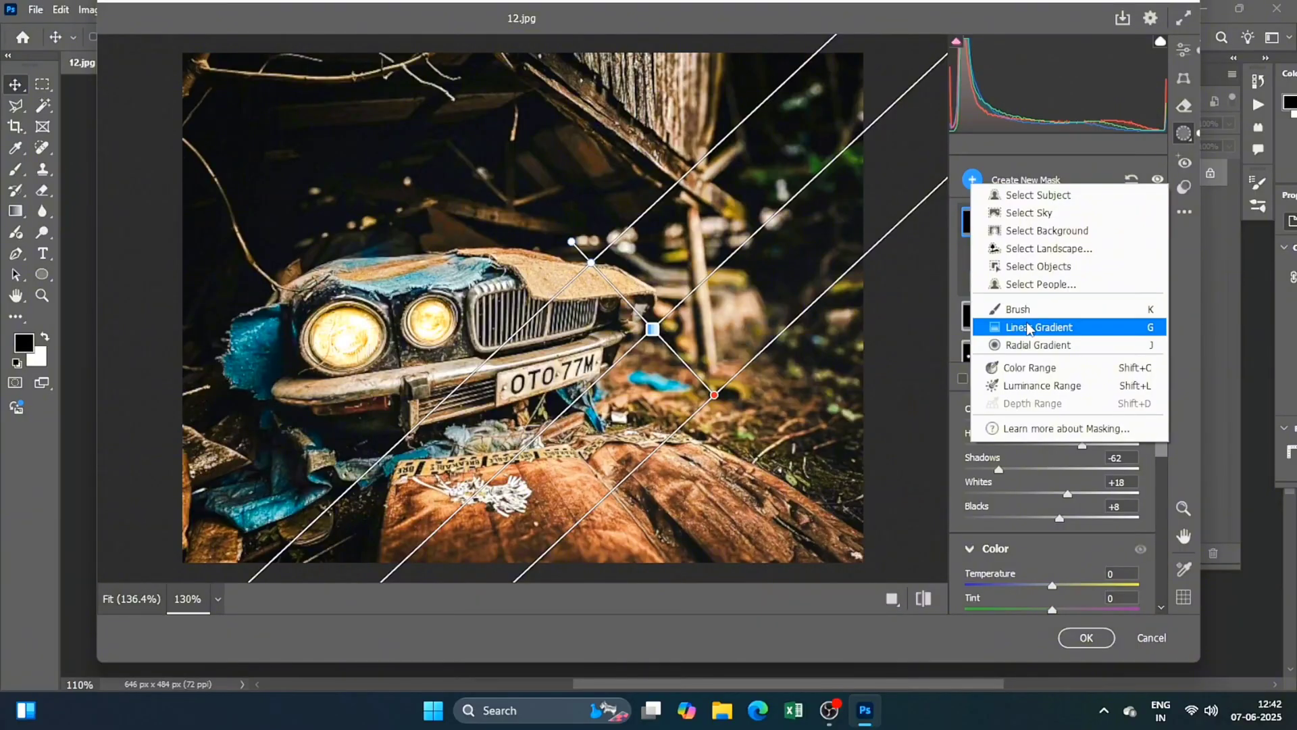
Draw Mask 4 as a linear gradient from the top-left corner toward the headlights
{"action": "left_click", "coordinate": [1028, 328]}
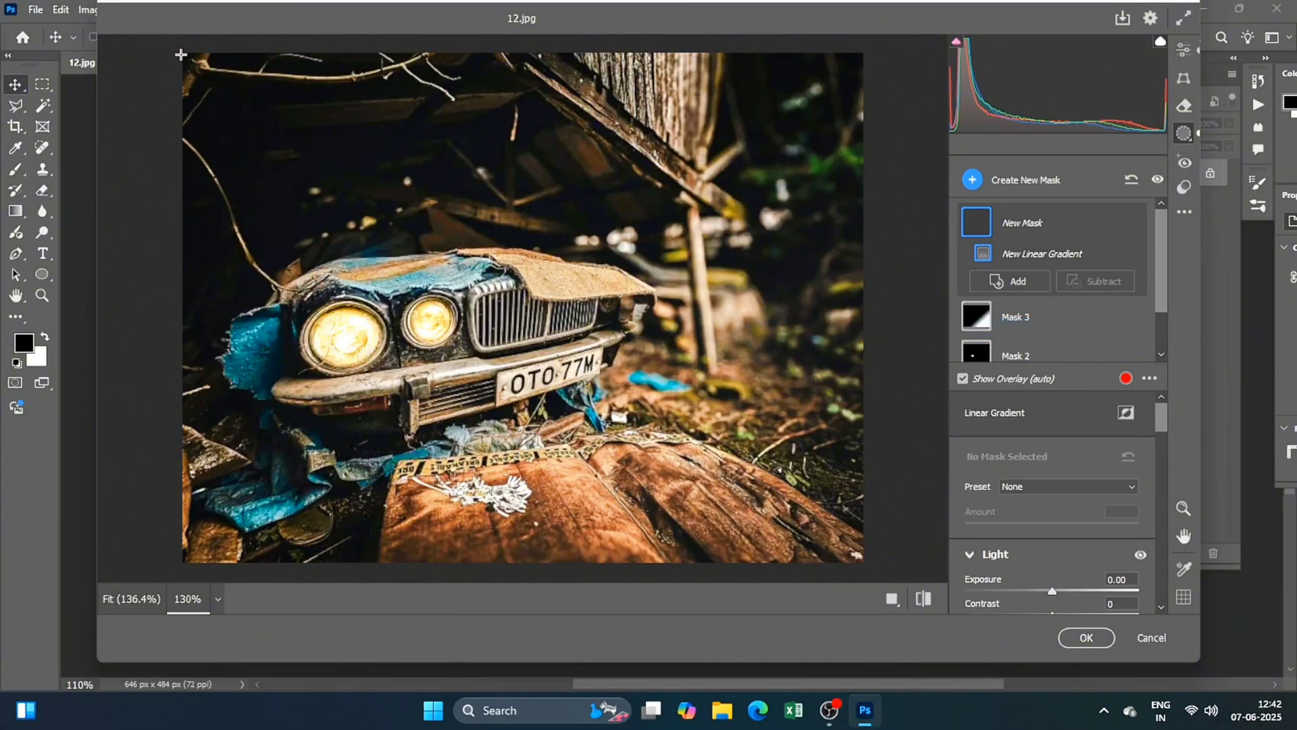
{"action": "mouse_move", "coordinate": [180, 54]}
{"action": "left_mouse_down"}
{"action": "mouse_move", "coordinate": [456, 331]}
{"action": "mouse_move", "coordinate": [398, 281]}
{"action": "left_mouse_up"}
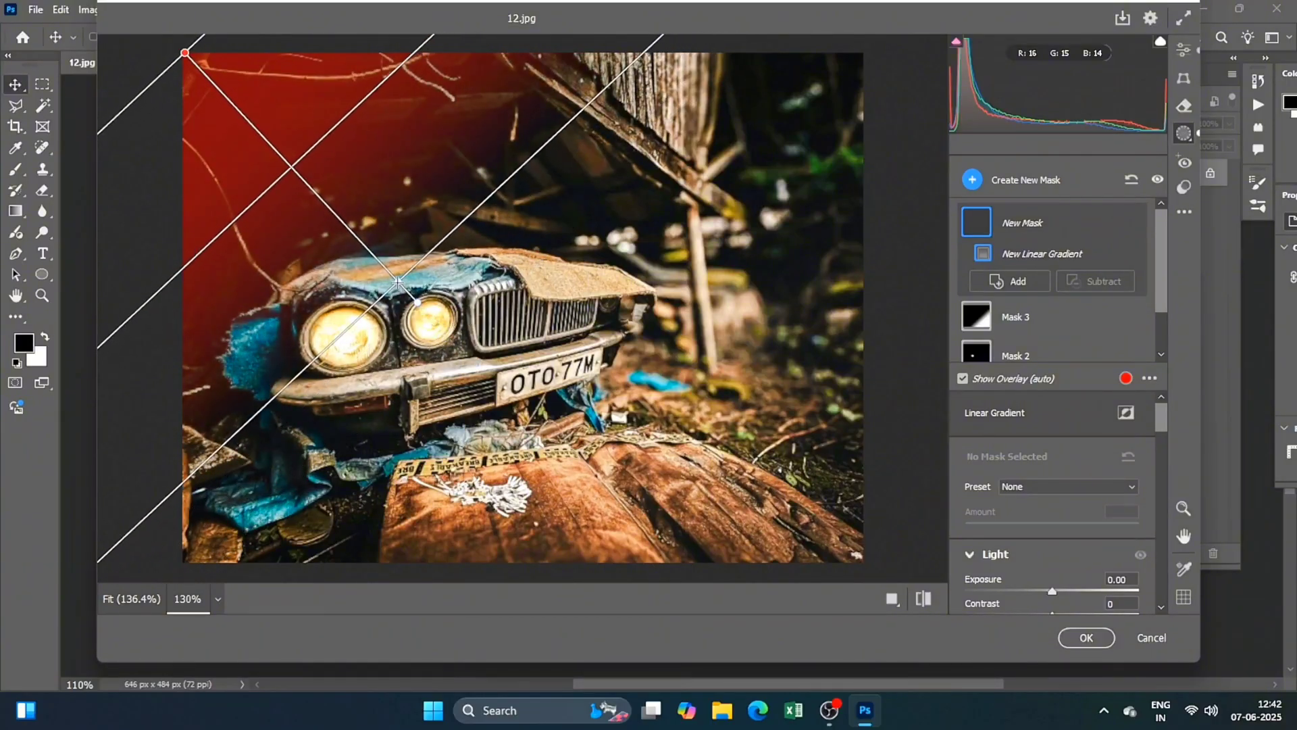
{"action": "left_click_drag", "start_coordinate": [184, 53], "coordinate": [237, 111]}
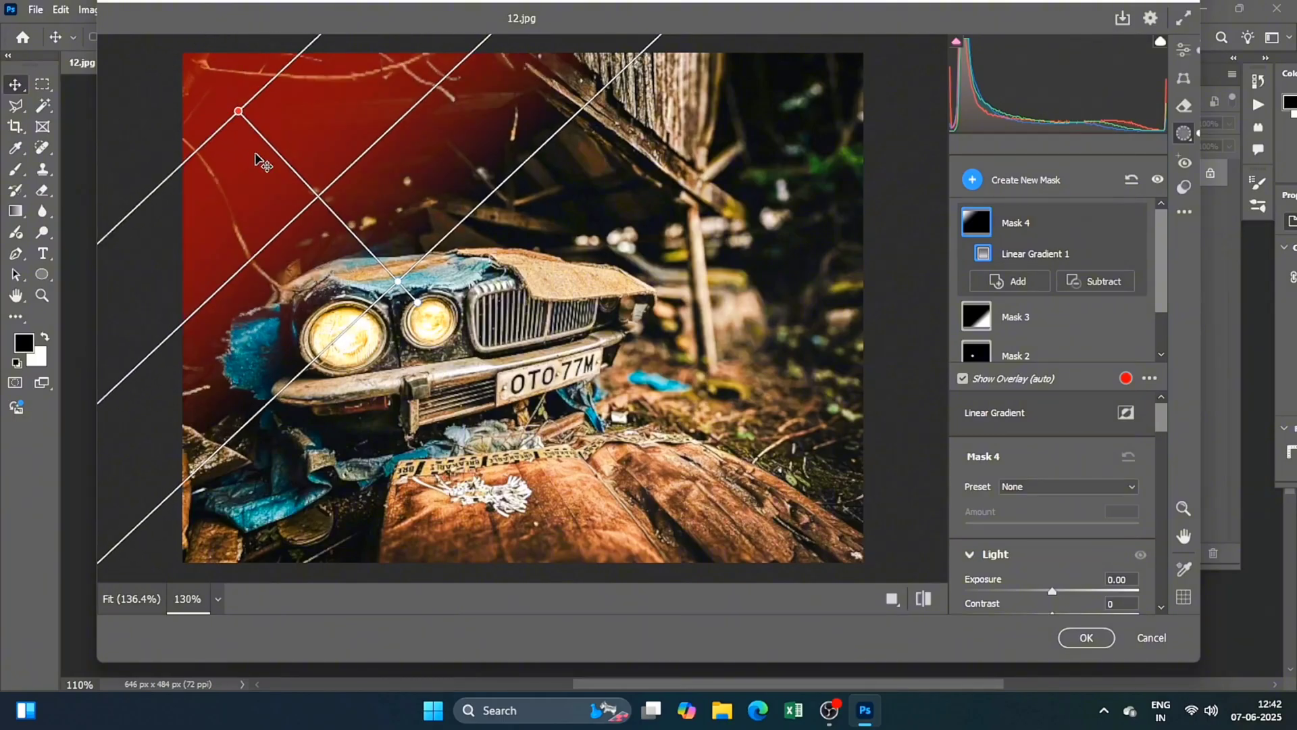
{"action": "mouse_move", "coordinate": [256, 154]}
{"action": "left_mouse_down"}
{"action": "mouse_move", "coordinate": [354, 161]}
{"action": "mouse_move", "coordinate": [337, 154]}
{"action": "left_mouse_up"}
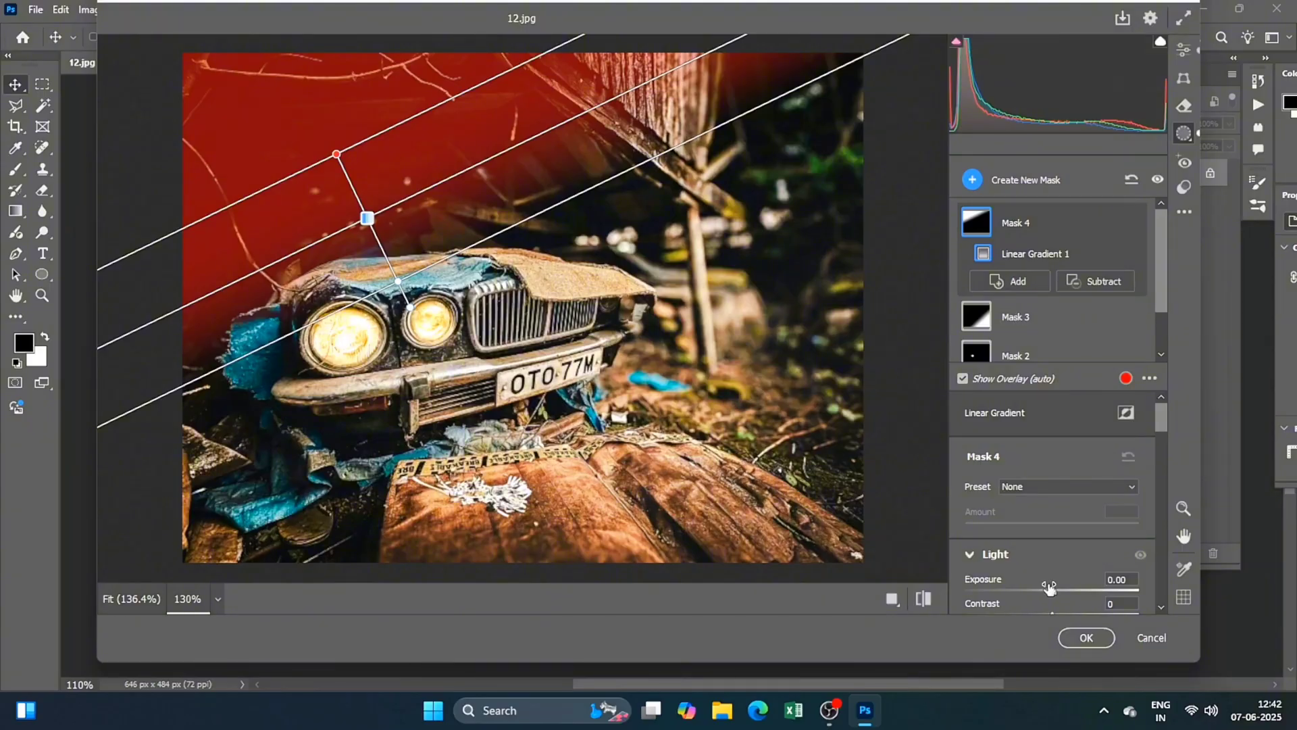
Set Mask 4 to Exposure +0.50, Contrast -67, Highlights +21, Shadows -35, Whites -78, Blacks -5
{"action": "scroll", "coordinate": [1049, 587], "scroll_direction": "down", "scroll_amount": 3}
{"action": "mouse_move", "coordinate": [1052, 494]}
{"action": "left_mouse_down"}
{"action": "mouse_move", "coordinate": [1073, 495]}
{"action": "mouse_move", "coordinate": [981, 518]}
{"action": "mouse_move", "coordinate": [1071, 542]}
{"action": "mouse_move", "coordinate": [1022, 567]}
{"action": "mouse_move", "coordinate": [1041, 591]}
{"action": "mouse_move", "coordinate": [986, 591]}
{"action": "left_mouse_up"}
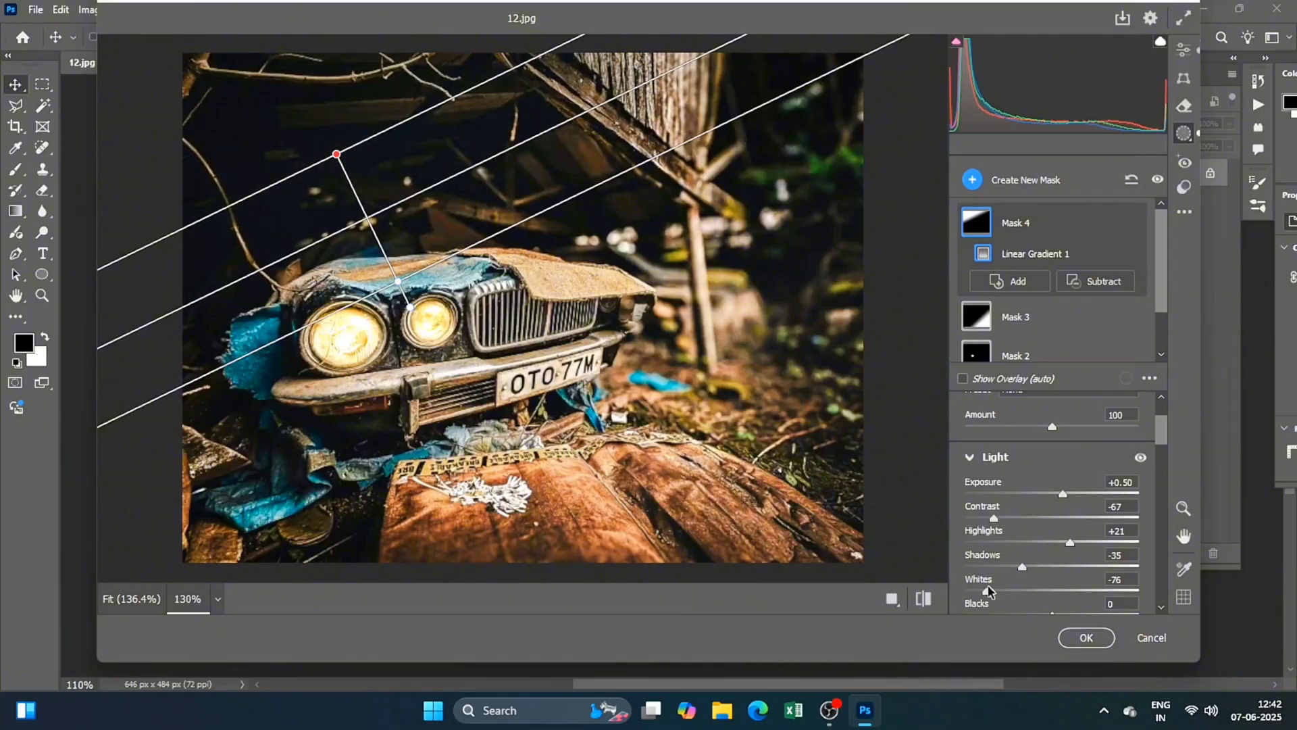
{"action": "scroll", "coordinate": [1054, 574], "scroll_direction": "down", "scroll_amount": 3}
{"action": "mouse_move", "coordinate": [1052, 519]}
{"action": "left_mouse_down"}
{"action": "mouse_move", "coordinate": [1068, 519]}
{"action": "mouse_move", "coordinate": [1048, 518]}
{"action": "left_mouse_up"}
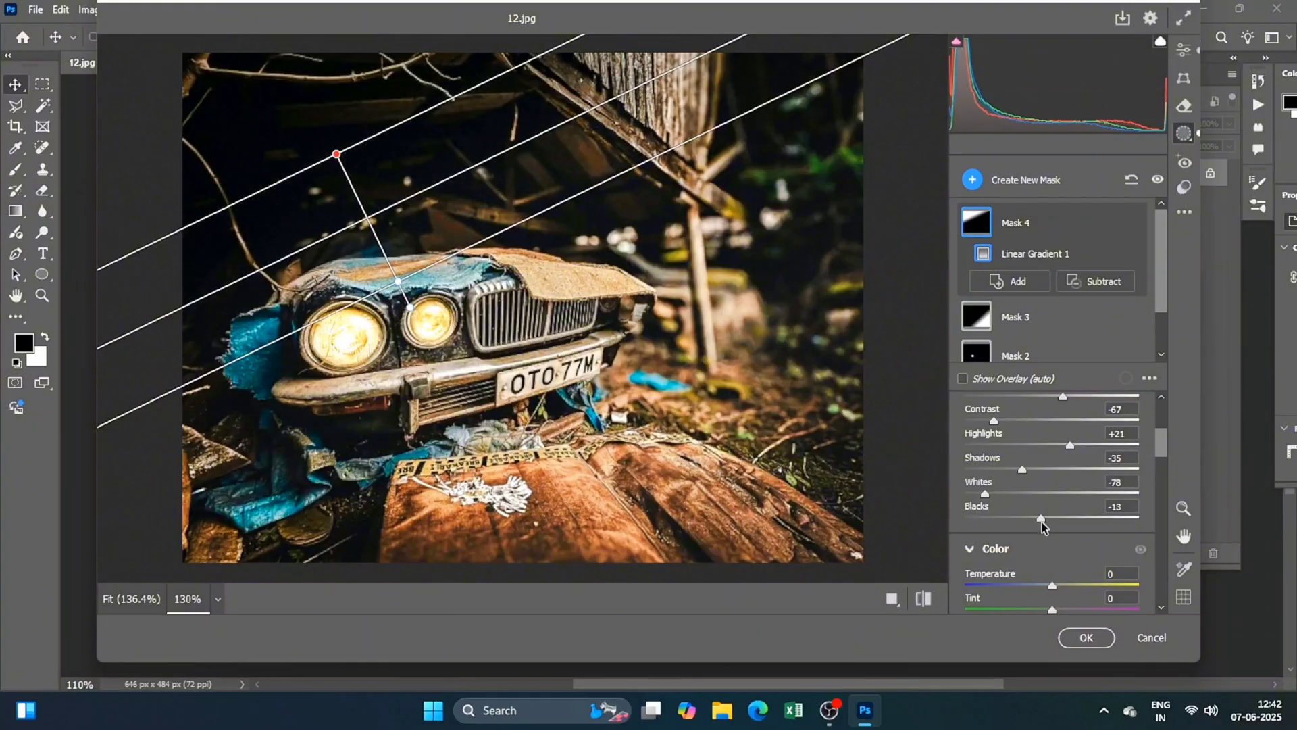
{"action": "scroll", "coordinate": [1049, 529], "scroll_direction": "down", "scroll_amount": 3}
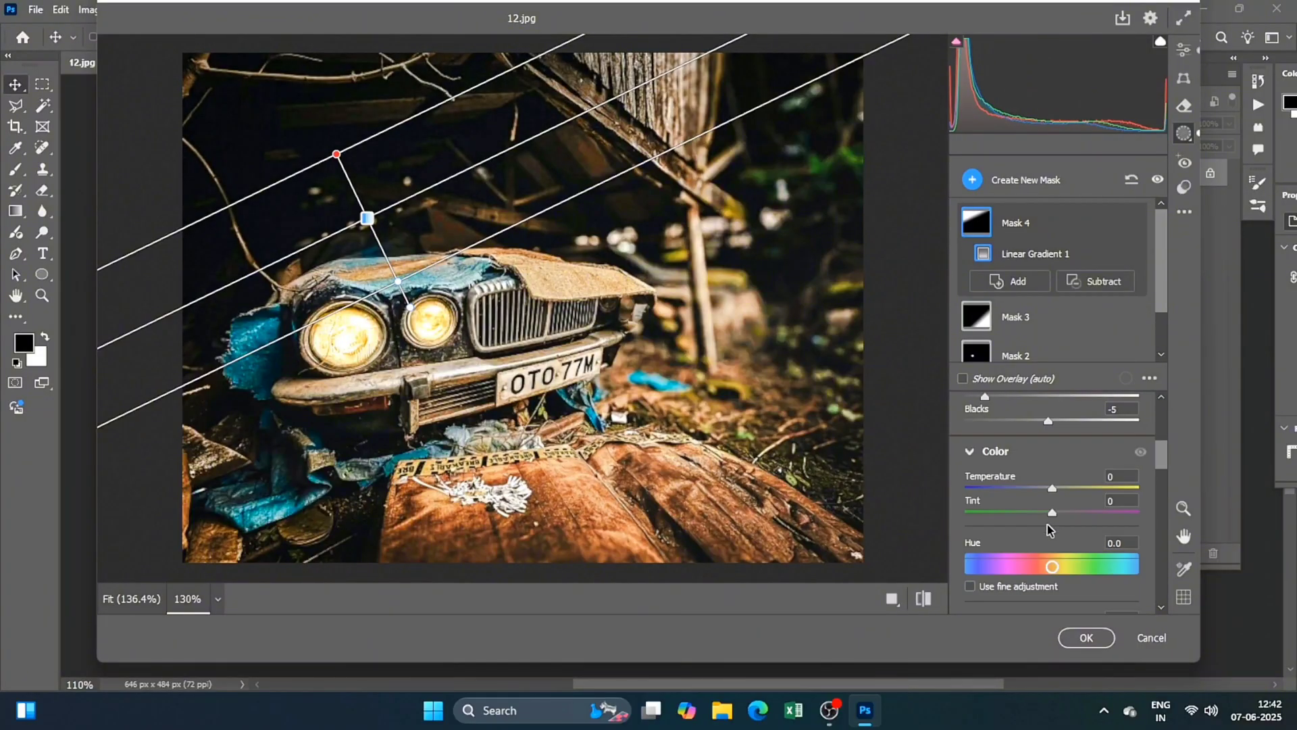
{"action": "scroll", "coordinate": [1049, 528], "scroll_direction": "down", "scroll_amount": 2}
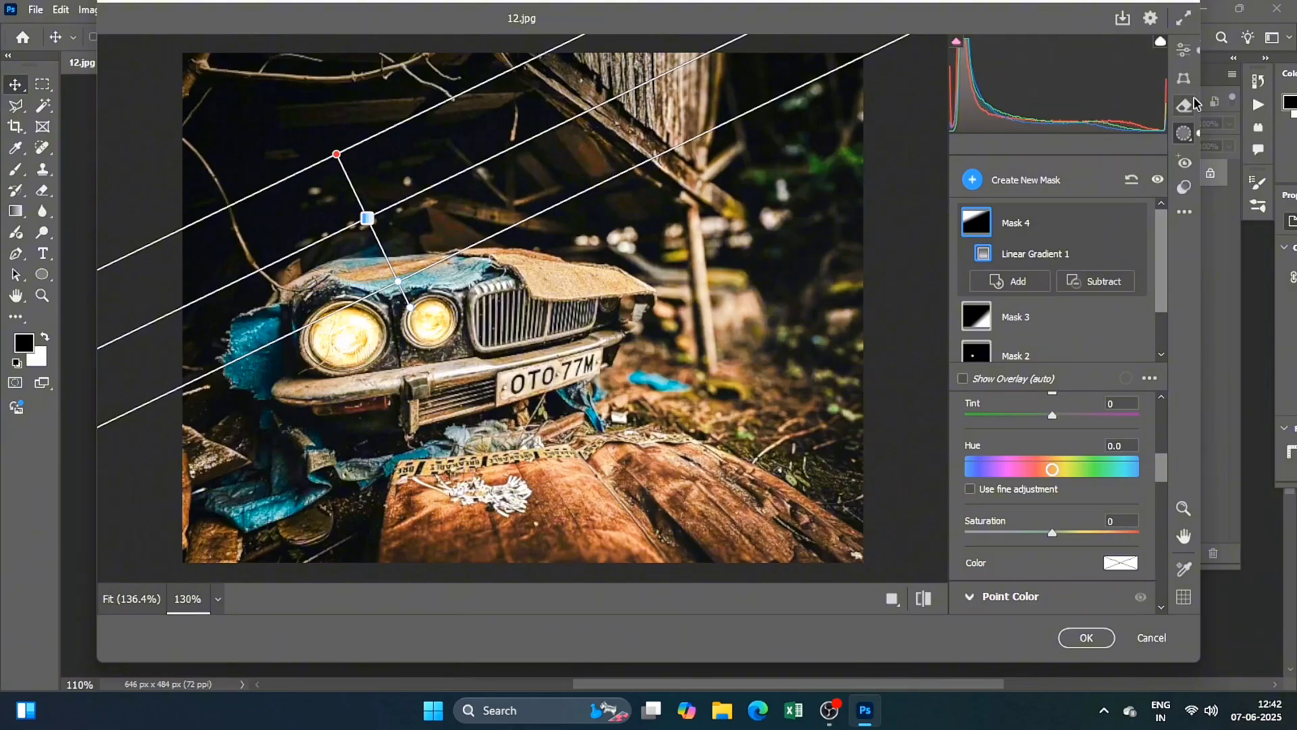
Raise the whole-photo Dehaze from -4 to +3 and go back to the masks list
{"action": "left_click", "coordinate": [1184, 49]}
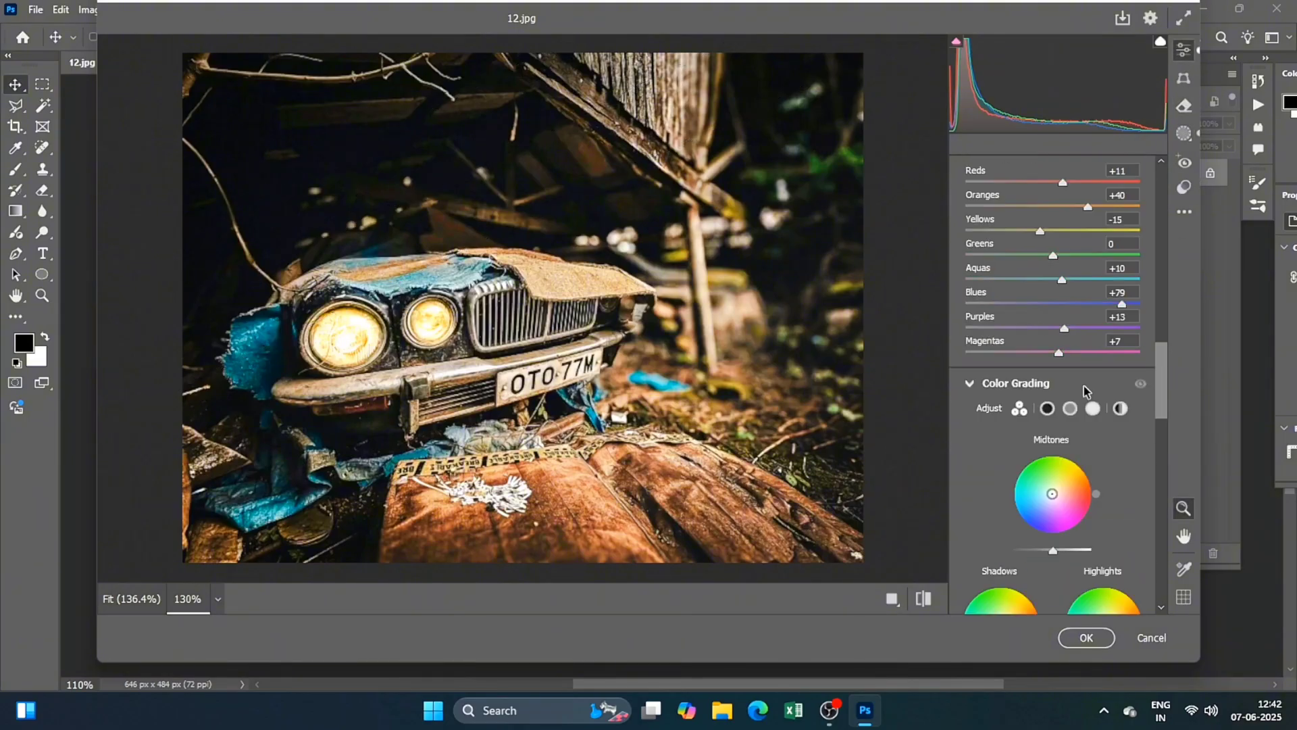
{"action": "scroll", "coordinate": [1085, 392], "scroll_direction": "up", "scroll_amount": 5}
{"action": "scroll", "coordinate": [1086, 392], "scroll_direction": "up", "scroll_amount": 5}
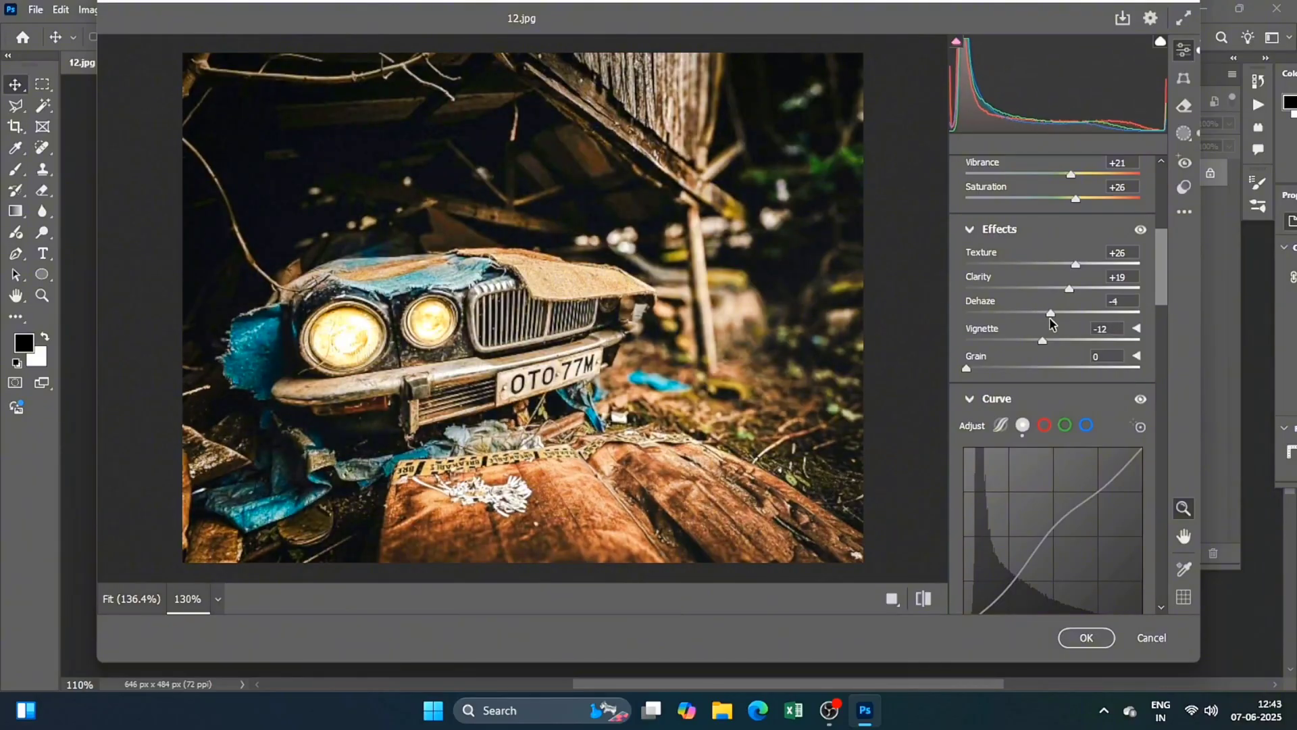
{"action": "left_click_drag", "start_coordinate": [1050, 317], "coordinate": [1055, 318]}
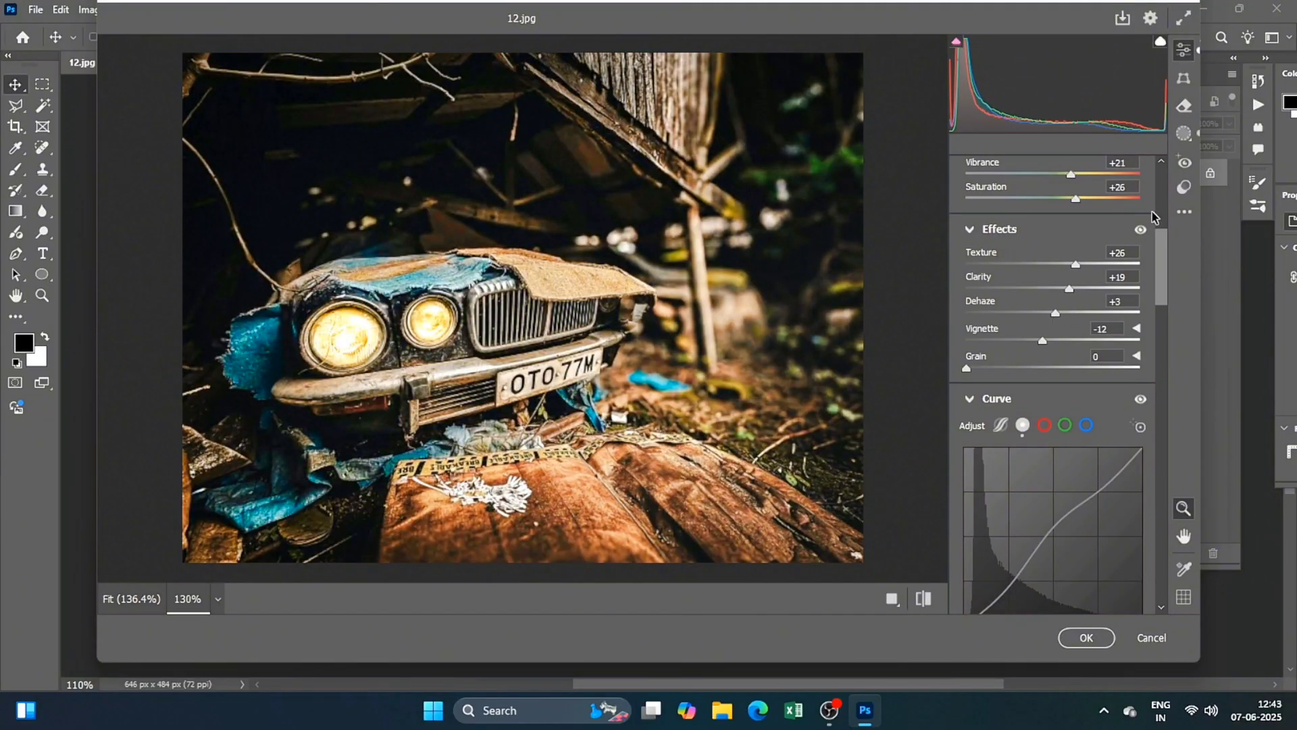
{"action": "left_click", "coordinate": [1184, 133]}
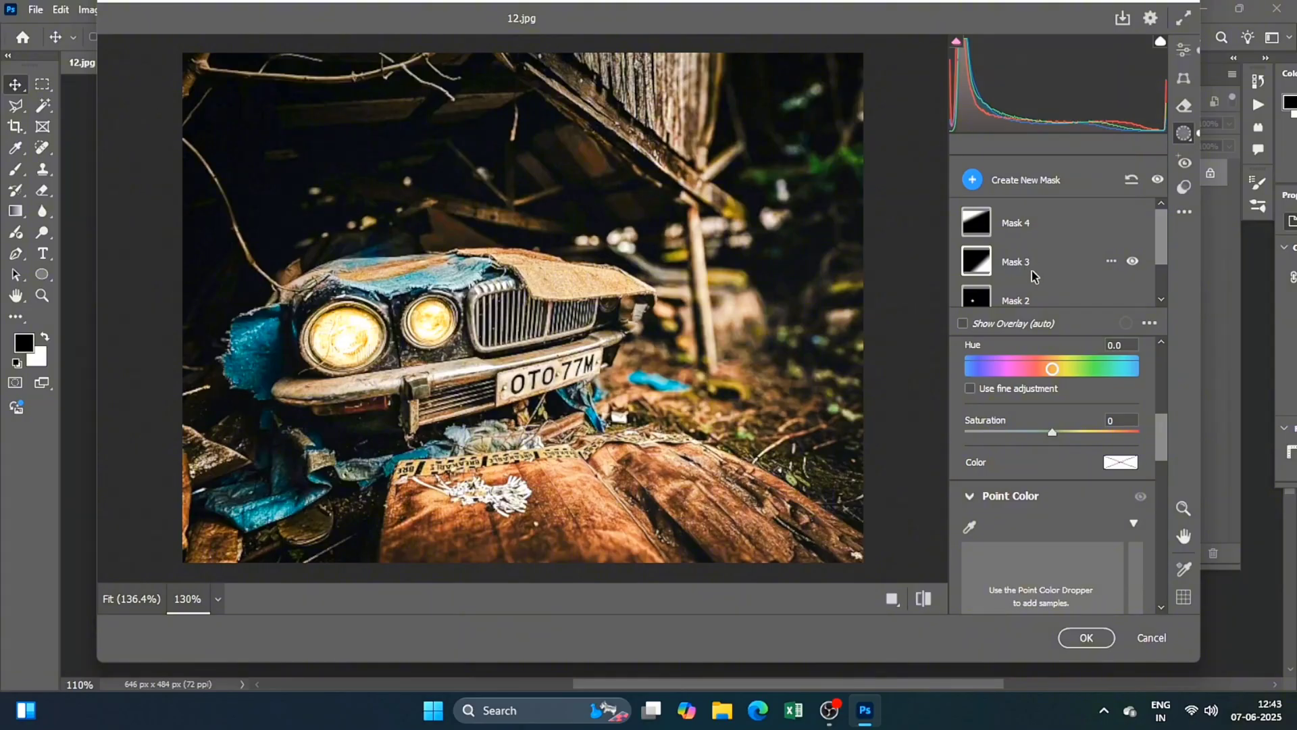
{"action": "left_click_drag", "start_coordinate": [1160, 246], "coordinate": [1160, 281]}
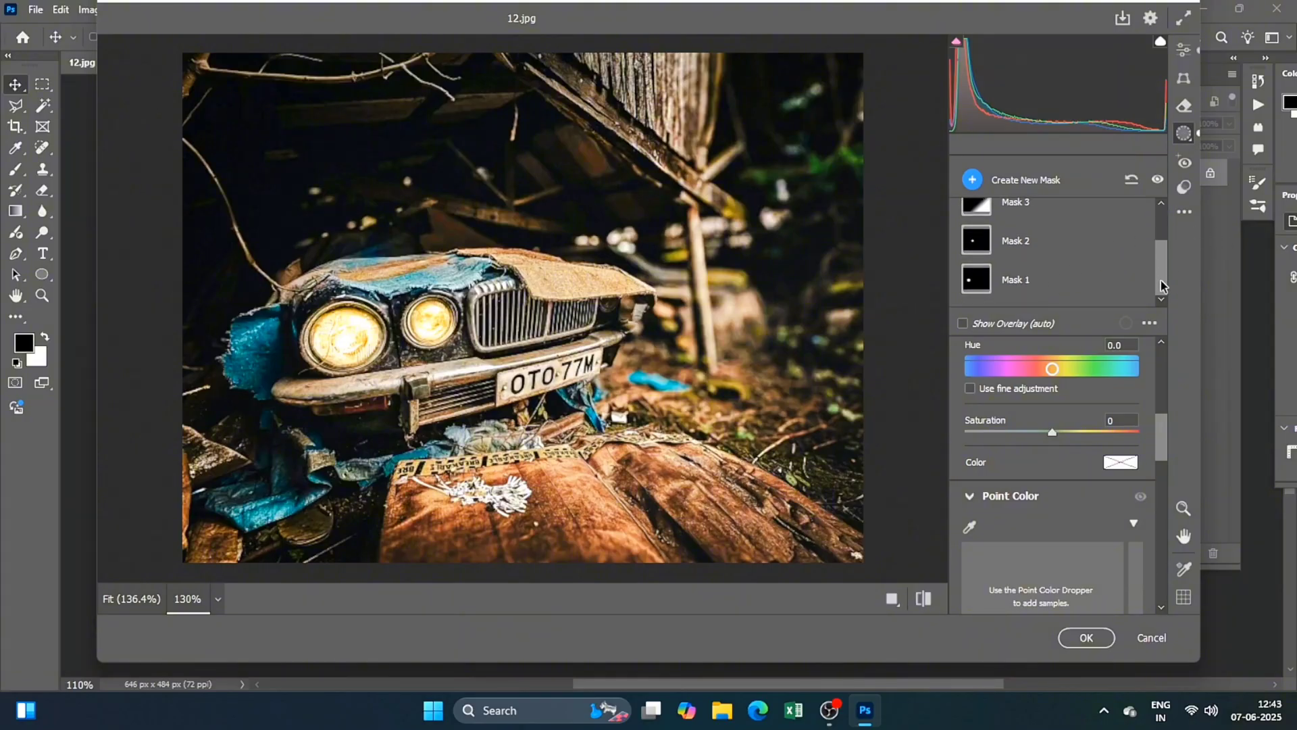
Warm Mask 1's left headlight glow to Temperature +81
{"action": "left_click", "coordinate": [1010, 290]}
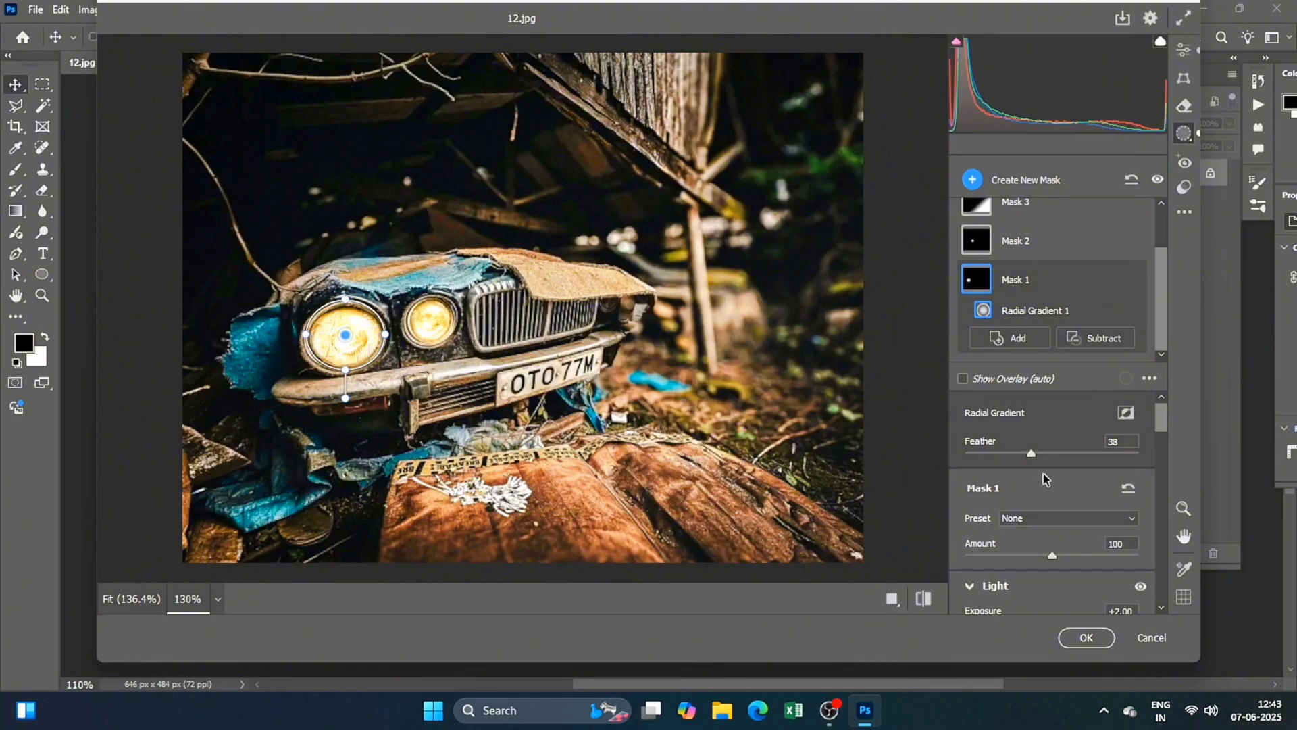
{"action": "scroll", "coordinate": [1043, 473], "scroll_direction": "down", "scroll_amount": 3}
{"action": "scroll", "coordinate": [1052, 452], "scroll_direction": "down", "scroll_amount": 3}
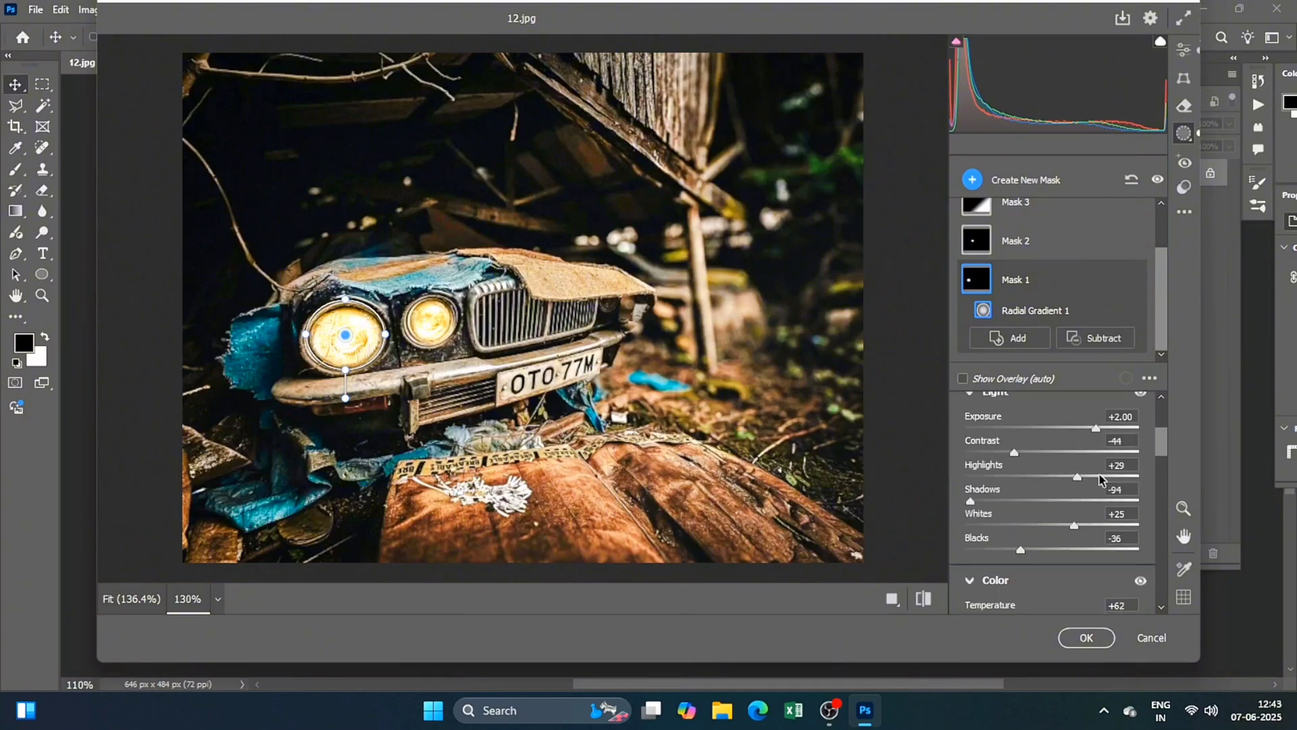
{"action": "scroll", "coordinate": [1100, 479], "scroll_direction": "down", "scroll_amount": 2}
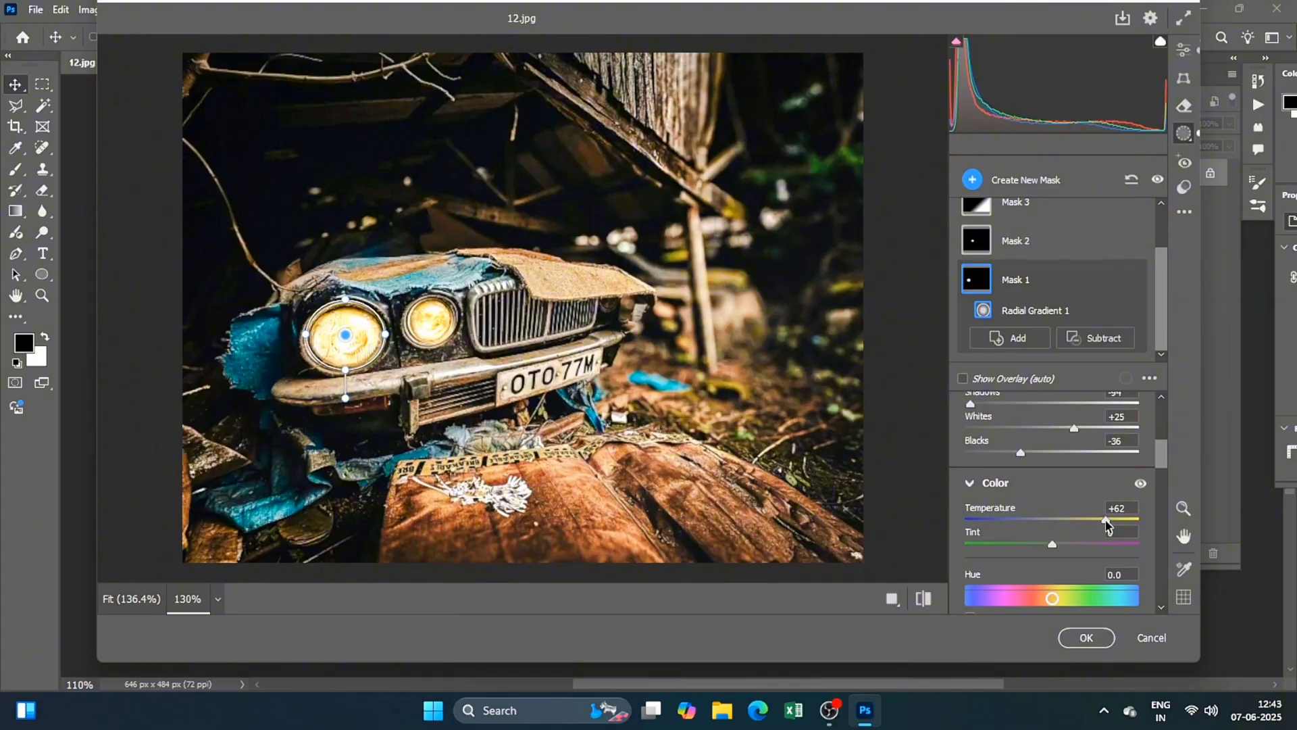
{"action": "left_click_drag", "start_coordinate": [1106, 521], "coordinate": [1128, 521]}
{"action": "scroll", "coordinate": [1107, 513], "scroll_direction": "down", "scroll_amount": 2}
Reset Mask 1's Hue to 0 and raise its Saturation to +34
{"action": "left_click", "coordinate": [1053, 503]}
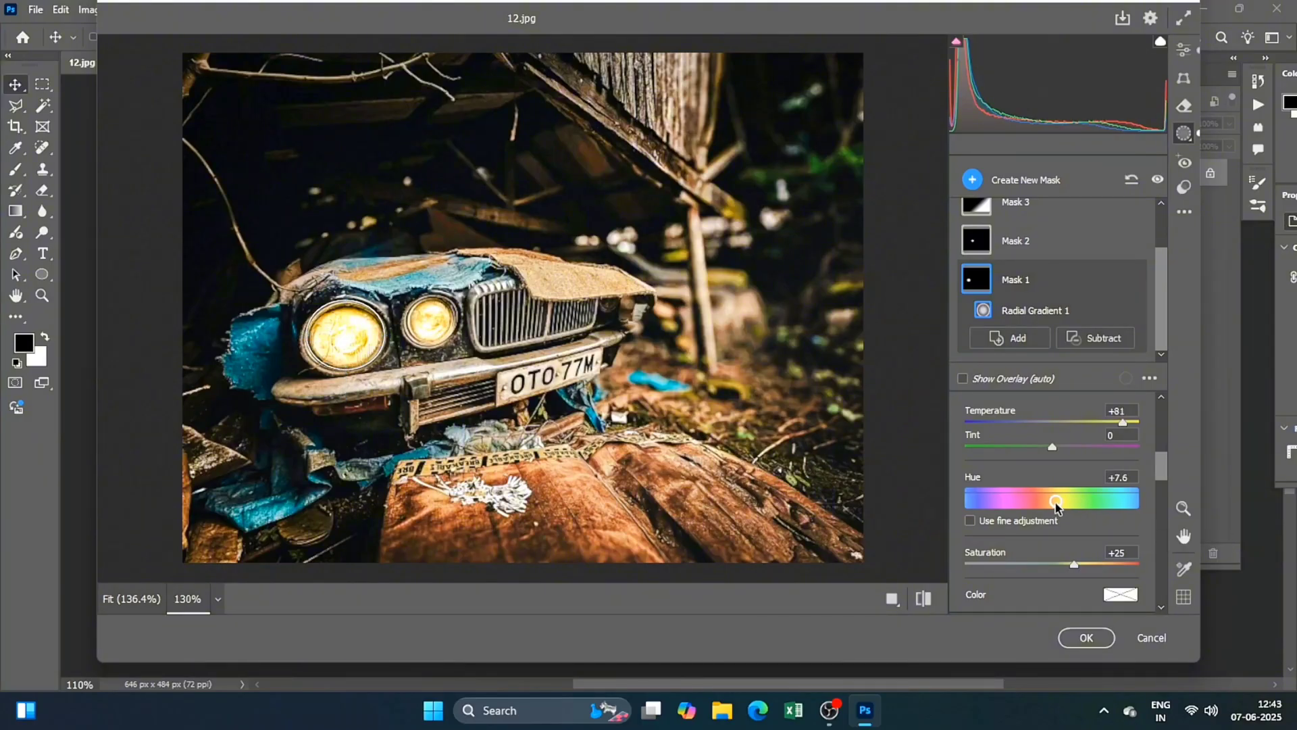
{"action": "mouse_move", "coordinate": [1052, 504]}
{"action": "left_mouse_down"}
{"action": "mouse_move", "coordinate": [1040, 510]}
{"action": "mouse_move", "coordinate": [1053, 513]}
{"action": "left_mouse_up"}
{"action": "left_click_drag", "start_coordinate": [1127, 478], "coordinate": [1105, 478]}
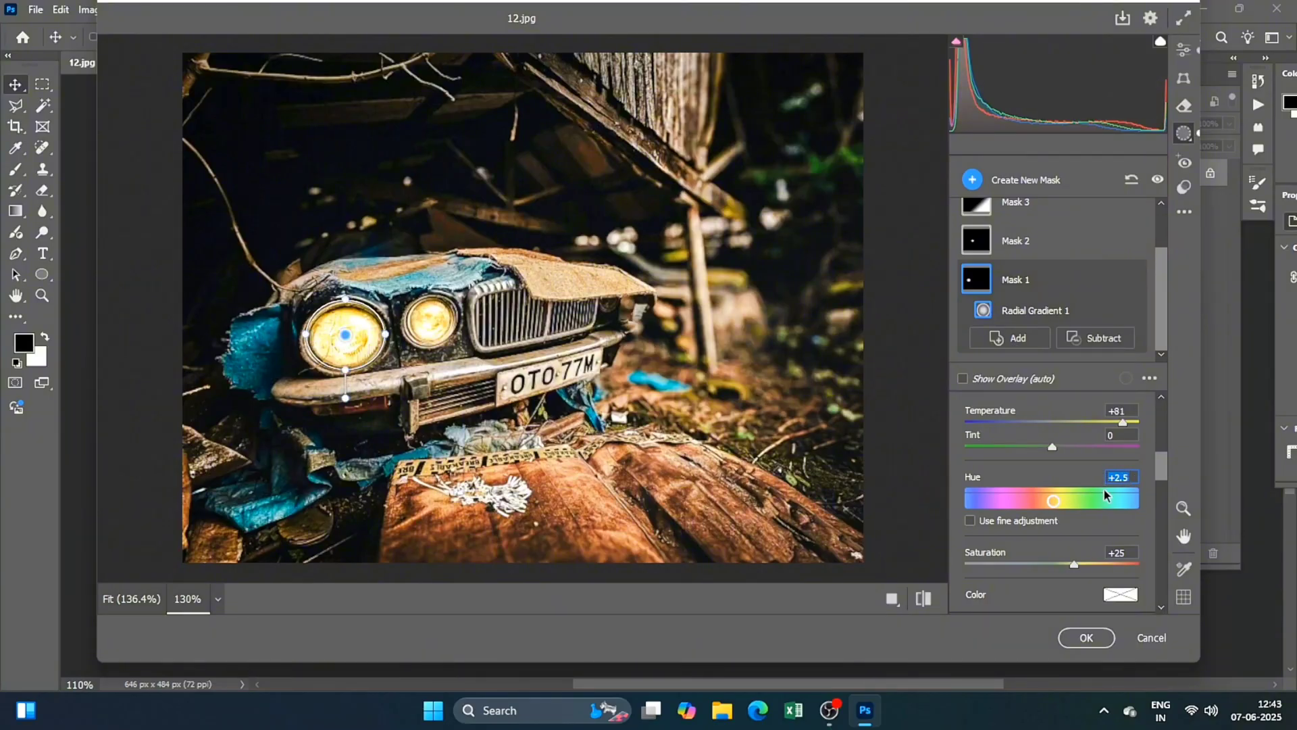
{"action": "type", "text": "0"}
{"action": "key", "text": "Return"}
{"action": "scroll", "coordinate": [1081, 531], "scroll_direction": "down", "scroll_amount": 3}
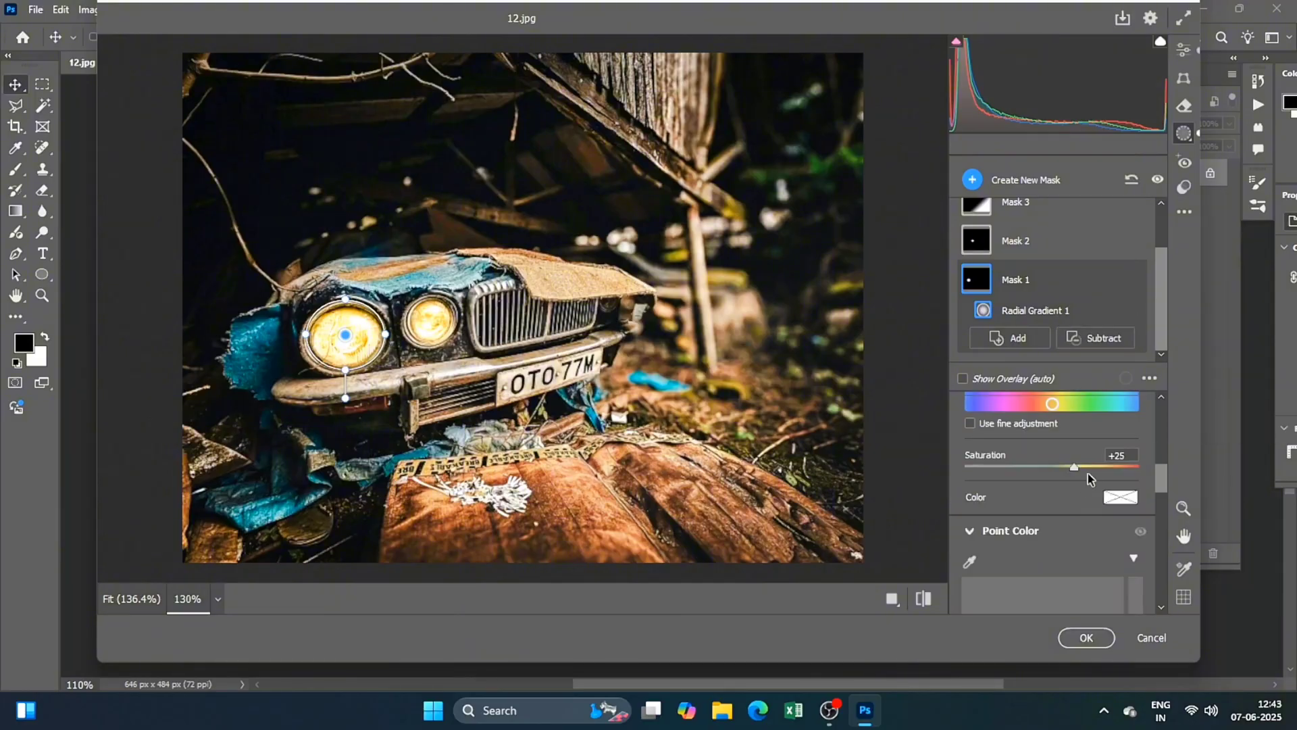
{"action": "left_click_drag", "start_coordinate": [1081, 469], "coordinate": [1082, 471]}
{"action": "scroll", "coordinate": [1082, 472], "scroll_direction": "up", "scroll_amount": 5}
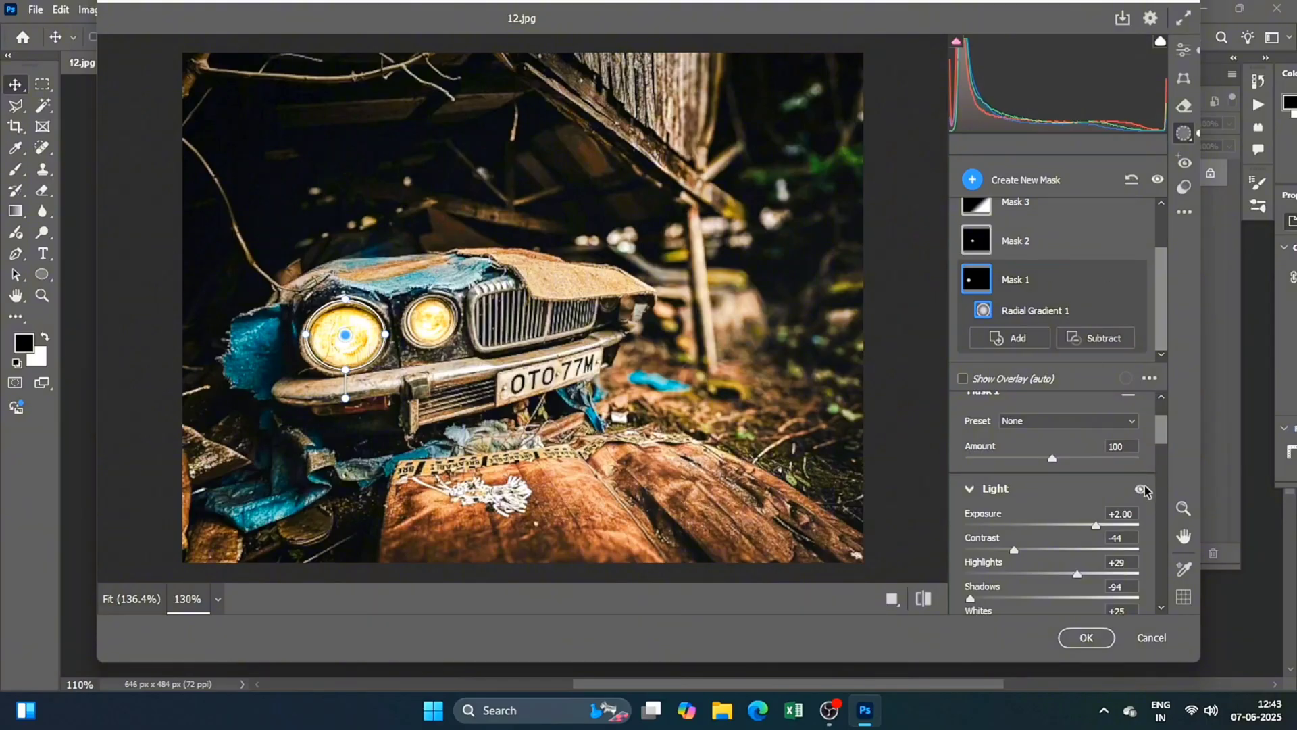
Raise Mask 2's Saturation to +33 and adjust its Texture on the right headlight
{"action": "left_click", "coordinate": [1034, 243]}
{"action": "scroll", "coordinate": [1107, 498], "scroll_direction": "down", "scroll_amount": 3}
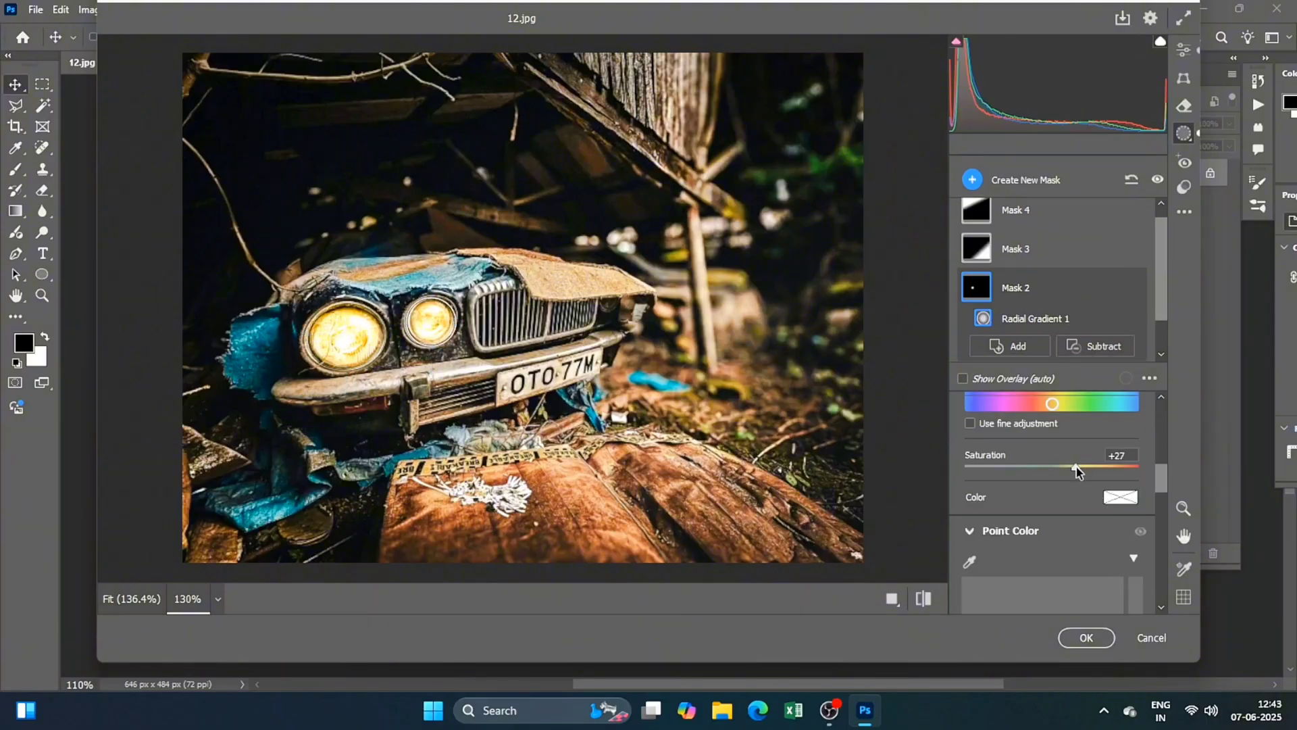
{"action": "left_click_drag", "start_coordinate": [1080, 471], "coordinate": [1082, 473]}
{"action": "scroll", "coordinate": [1080, 508], "scroll_direction": "down", "scroll_amount": 3}
{"action": "scroll", "coordinate": [1075, 520], "scroll_direction": "down", "scroll_amount": 3}
{"action": "scroll", "coordinate": [1059, 480], "scroll_direction": "down", "scroll_amount": 2}
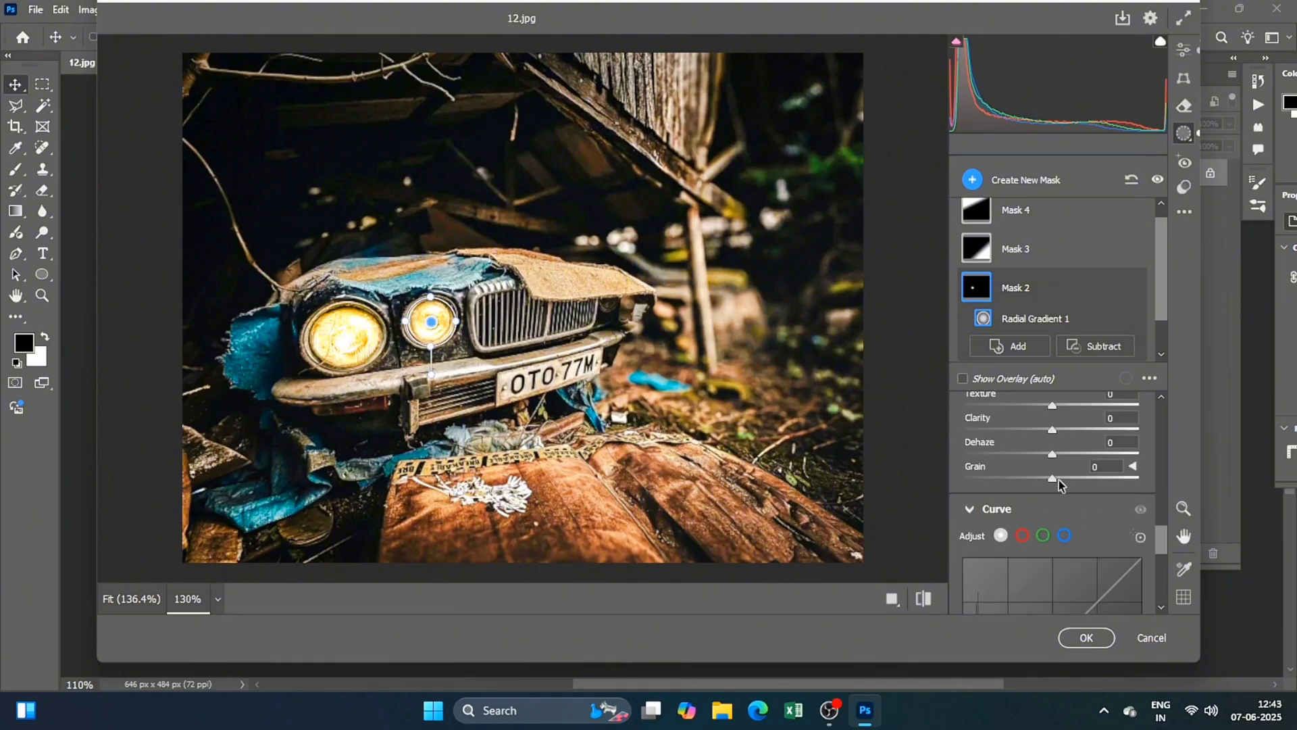
{"action": "scroll", "coordinate": [1053, 473], "scroll_direction": "up", "scroll_amount": 2}
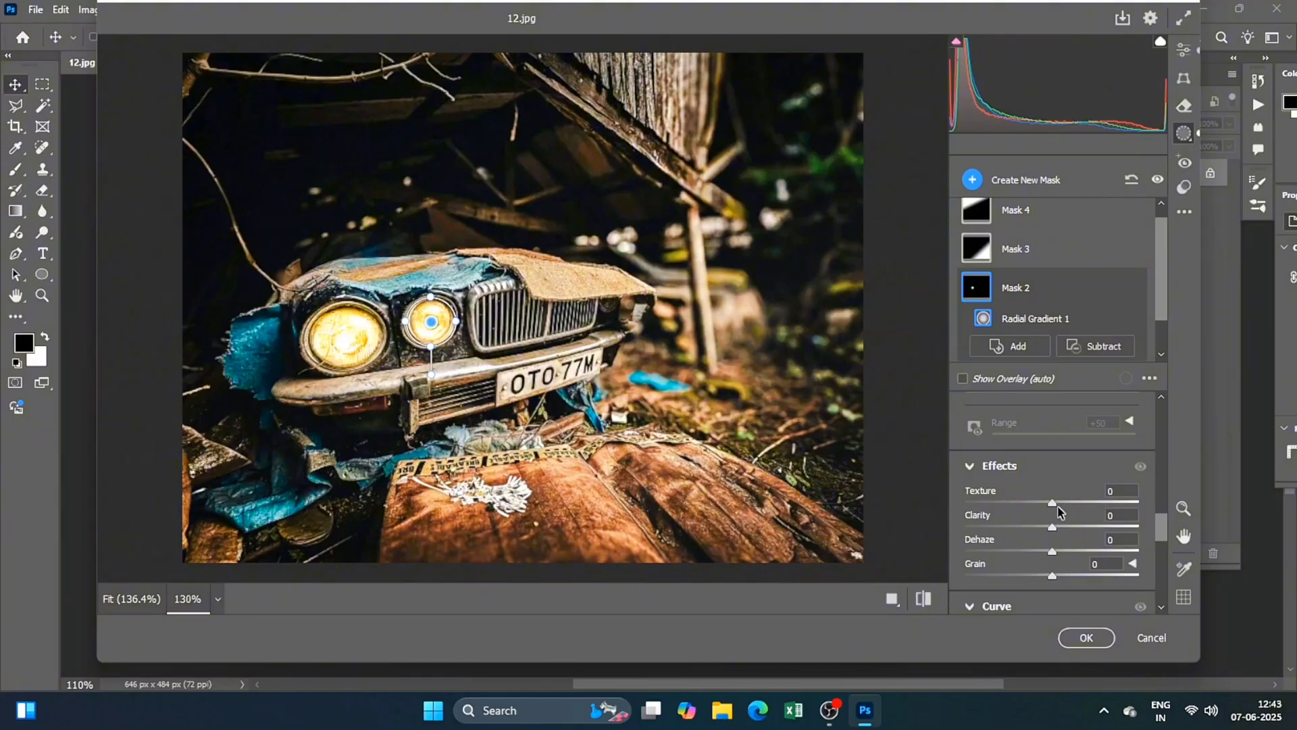
{"action": "left_click_drag", "start_coordinate": [1055, 507], "coordinate": [1092, 505]}
{"action": "scroll", "coordinate": [1074, 575], "scroll_direction": "up", "scroll_amount": 4}
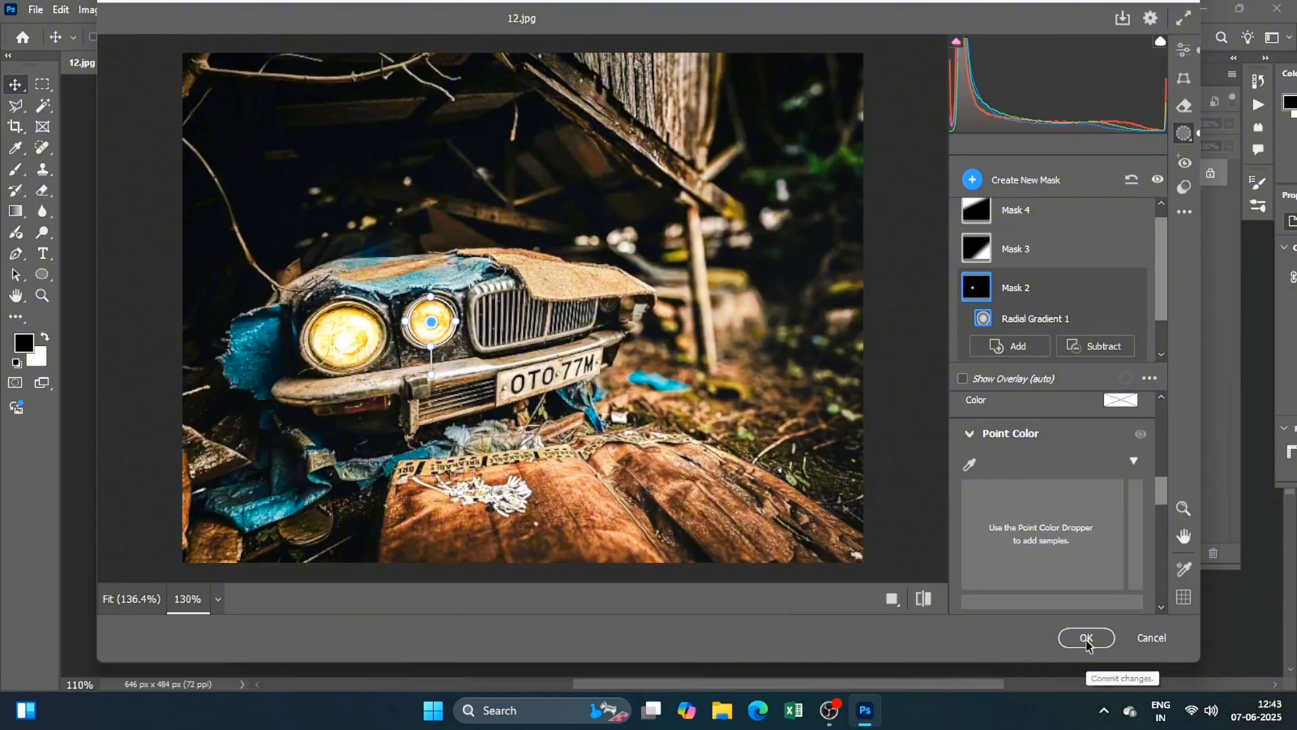
Commit the Camera Raw grading to the photo with OK
{"action": "left_click", "coordinate": [1086, 639]}
{"action": "scroll", "coordinate": [639, 416], "scroll_direction": "down", "scroll_amount": 3}
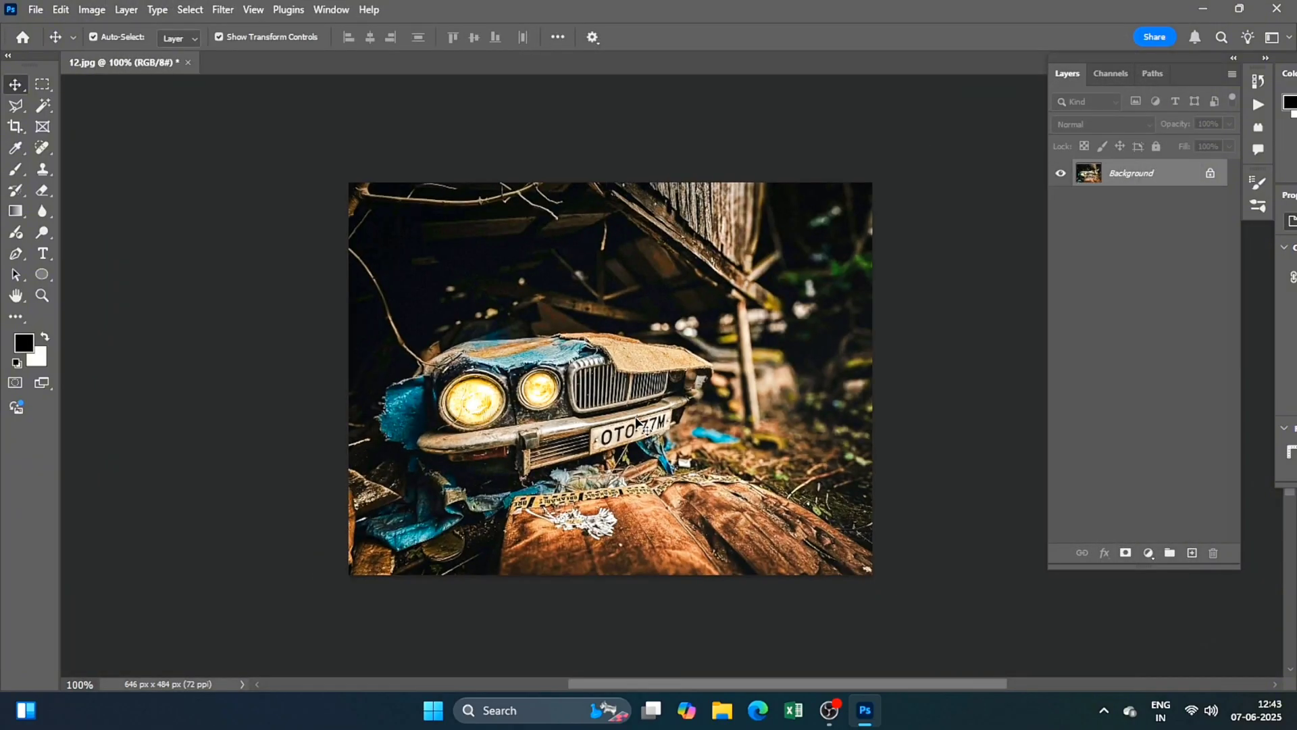
{"action": "scroll", "coordinate": [641, 405], "scroll_direction": "up", "scroll_amount": 1}
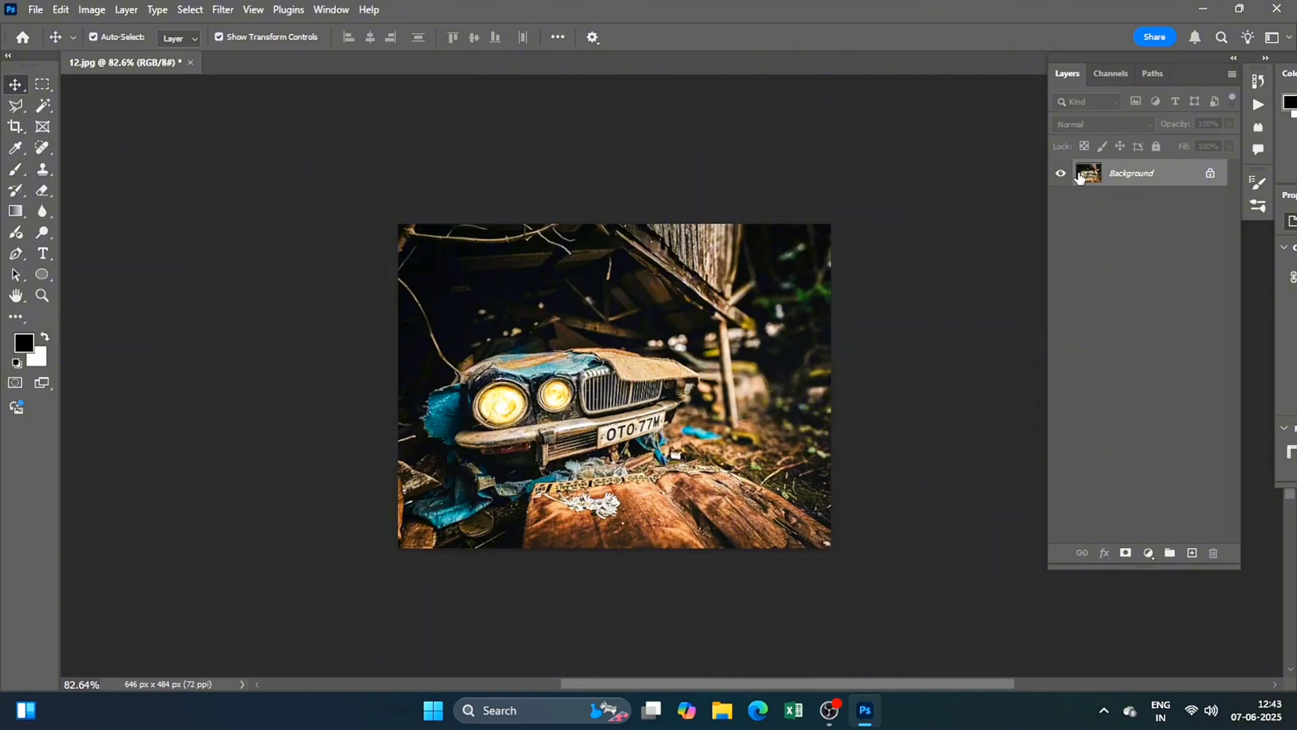
Unlock the Background into Layer 0 and toggle its visibility to check it
{"action": "left_click", "coordinate": [1212, 175]}
{"action": "double_click", "coordinate": [1157, 177]}
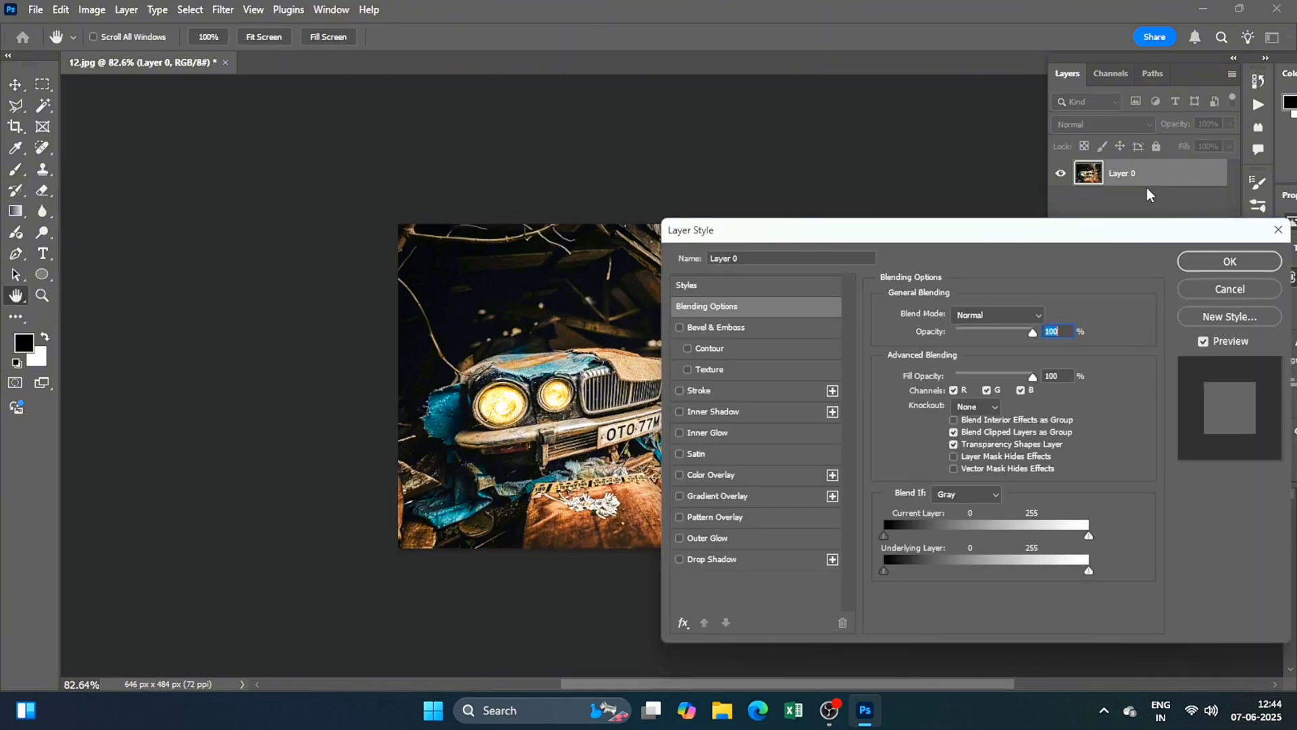
{"action": "left_click", "coordinate": [1279, 230]}
{"action": "key", "text": "v"}
{"action": "left_click", "coordinate": [1061, 174]}
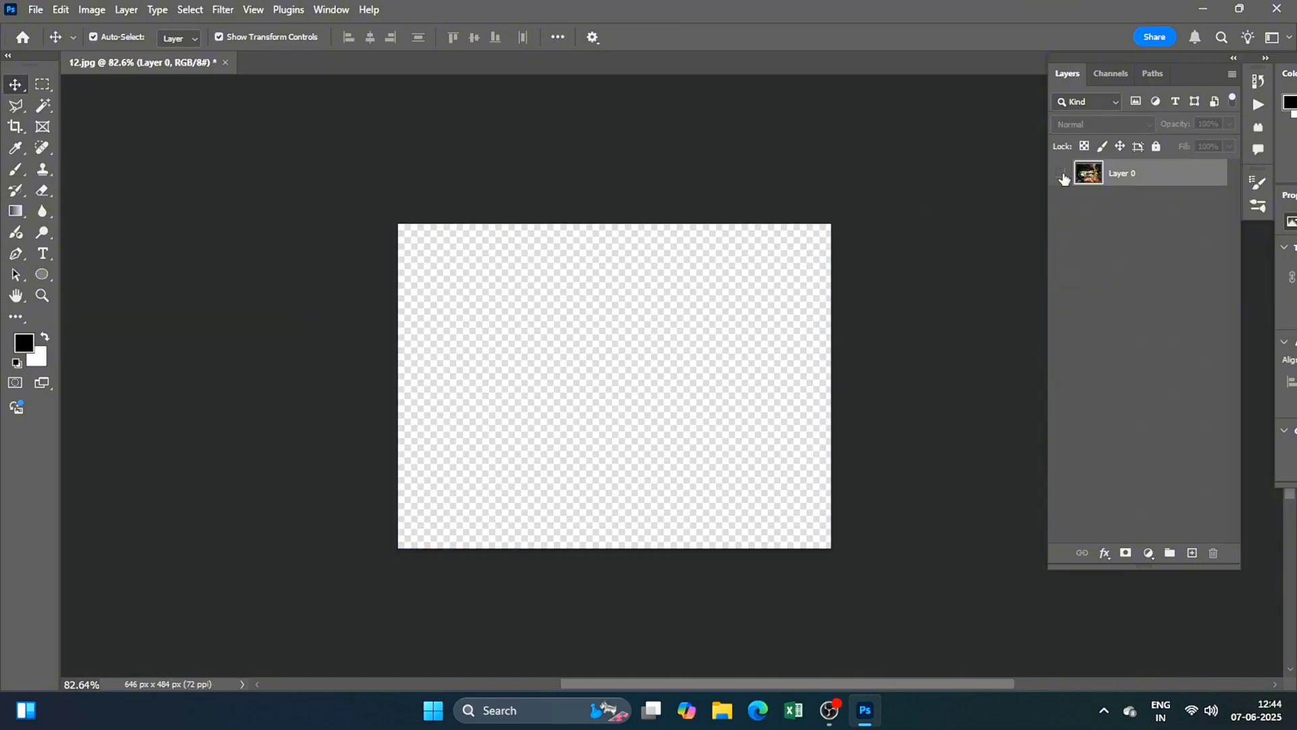